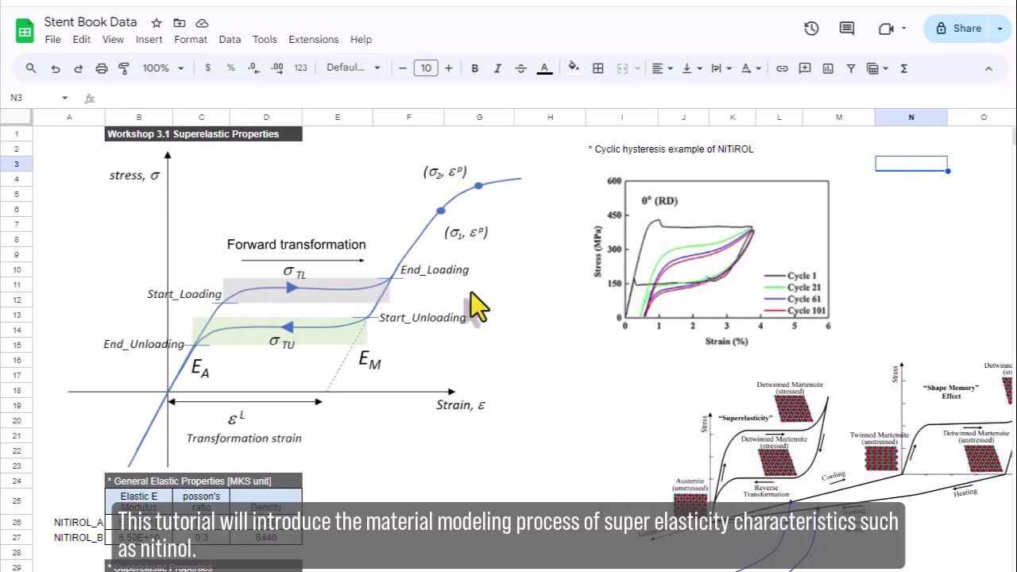
Step: Scroll the Stent Book Data sheet past the diagram to the NITINOL elastic, superelastic and hardening tables
scroll(476, 292, down, 3)
scroll(476, 292, up, 3)
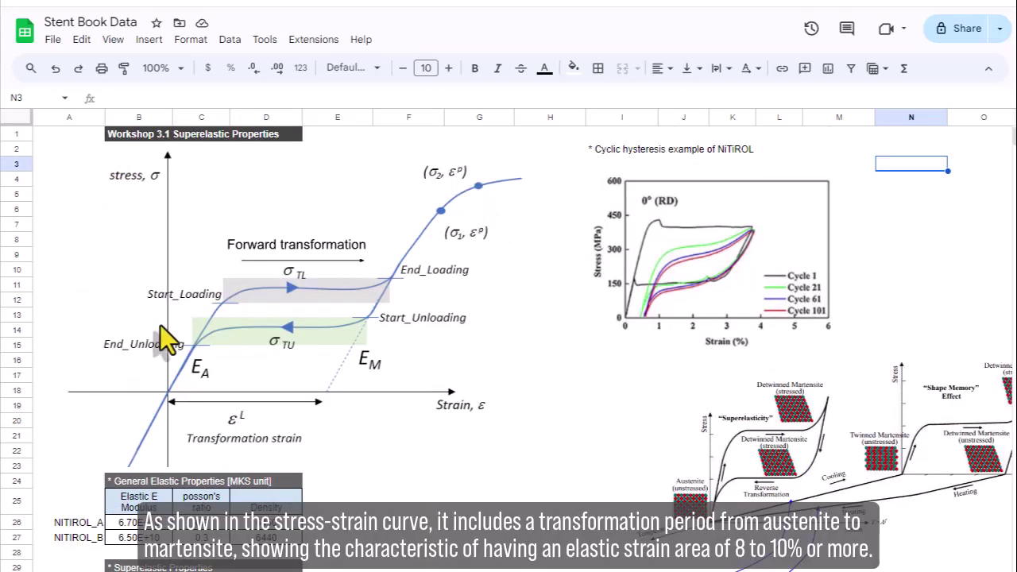
scroll(294, 379, down, 1)
scroll(294, 380, down, 1)
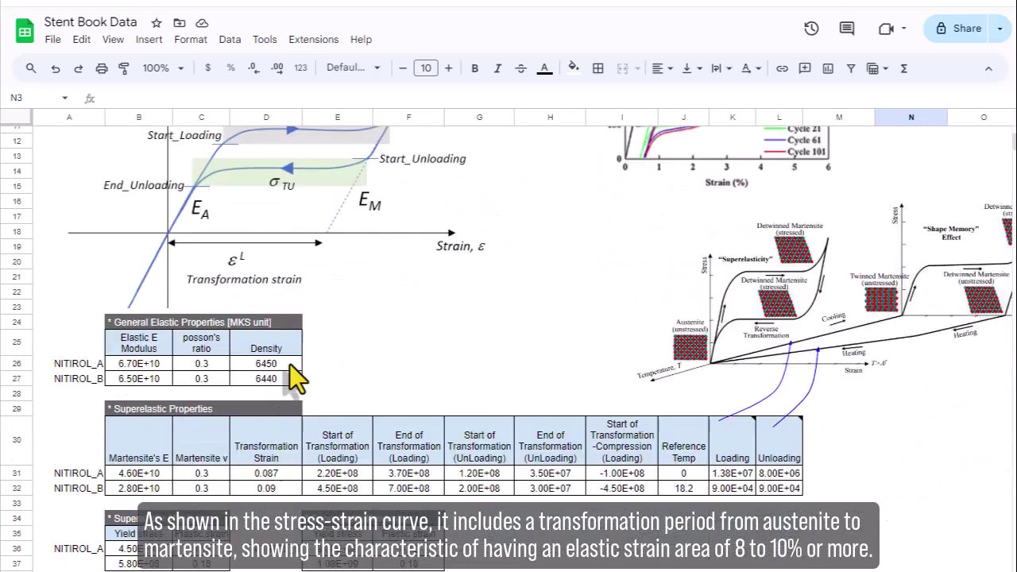
scroll(294, 380, down, 2)
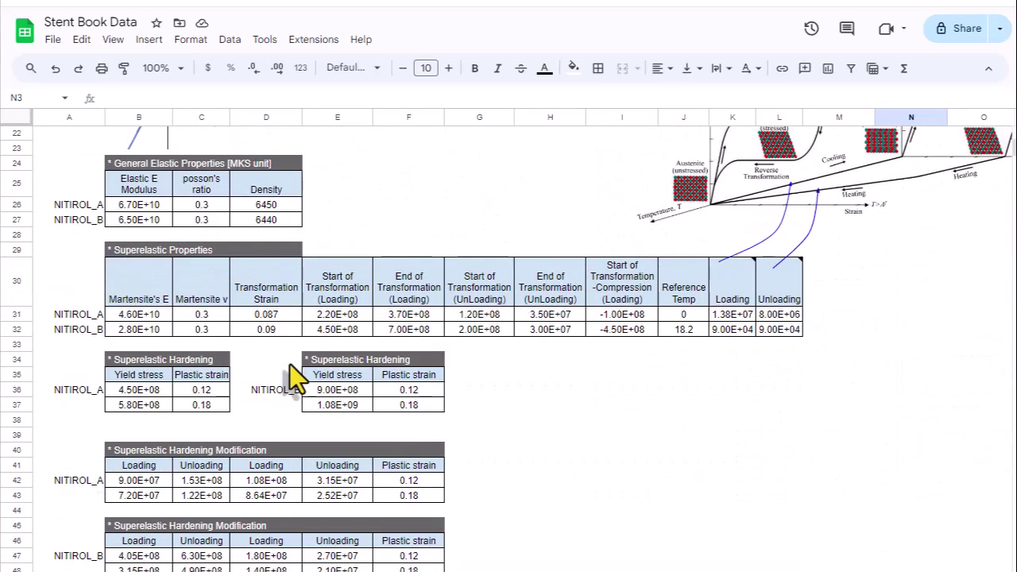
scroll(290, 365, down, 1)
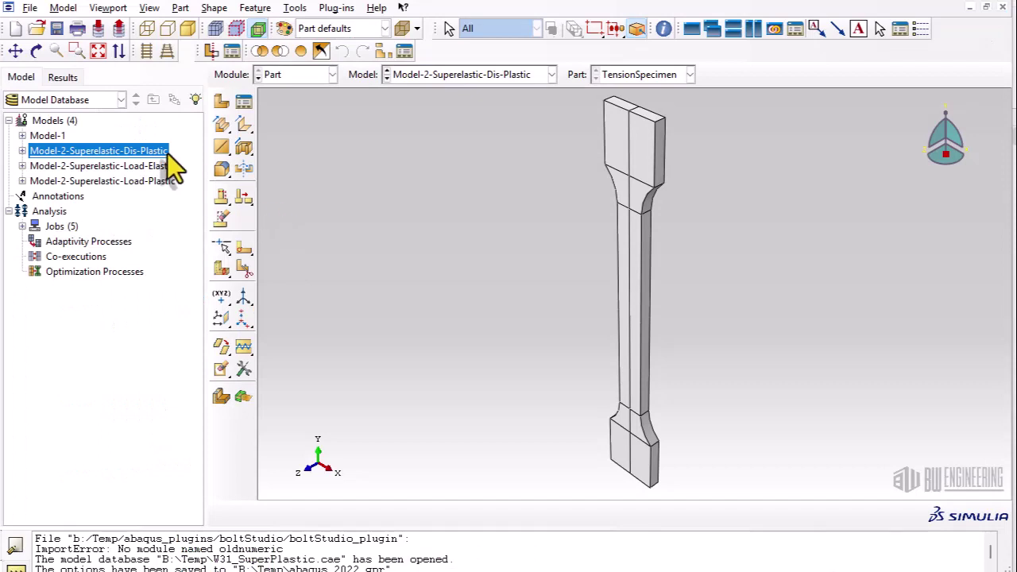
Step: Activate Model-2-Superelastic-Dis-Plastic, switch to the Job module and open the completed Job-4's results
double_click(166, 152)
click(335, 80)
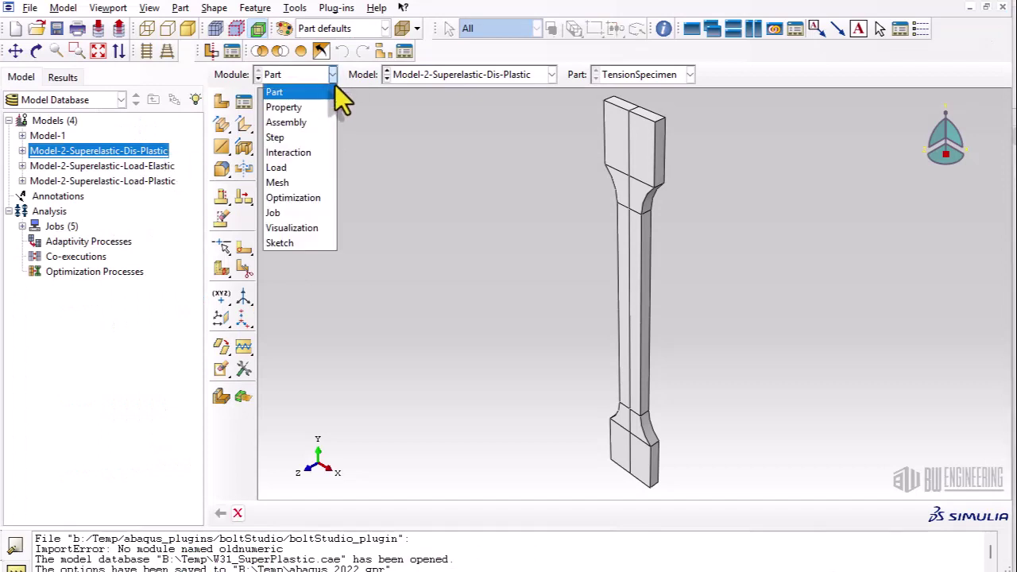
click(273, 216)
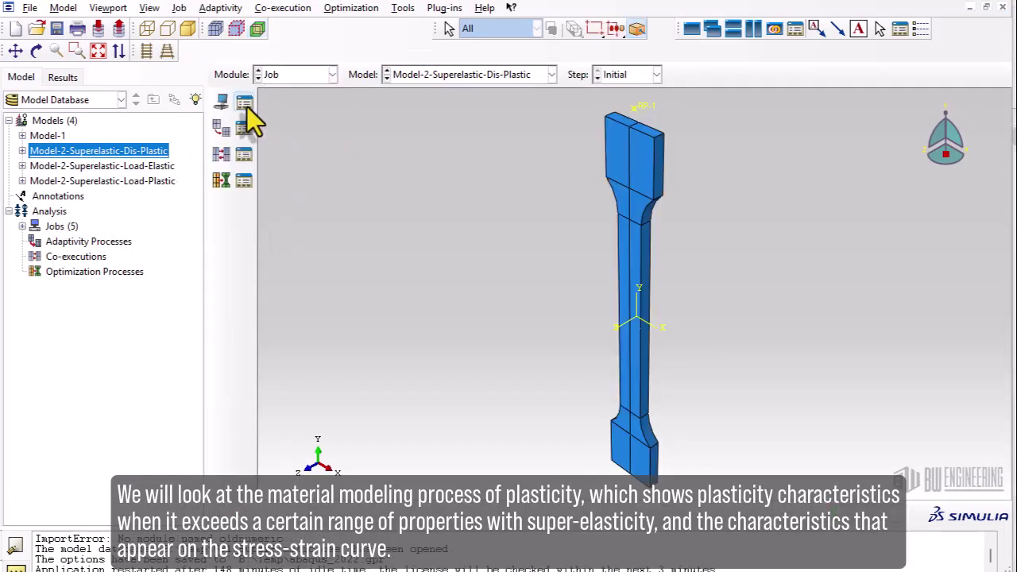
click(244, 101)
drag(265, 137, 418, 162)
click(471, 289)
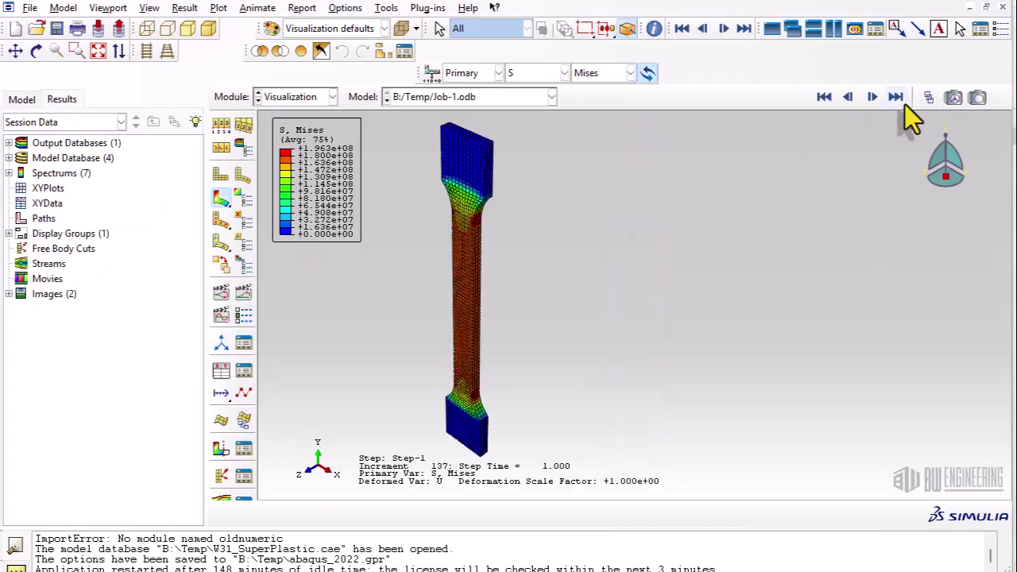
Step: Use the frame selector to display the final frame of Step-3
click(928, 98)
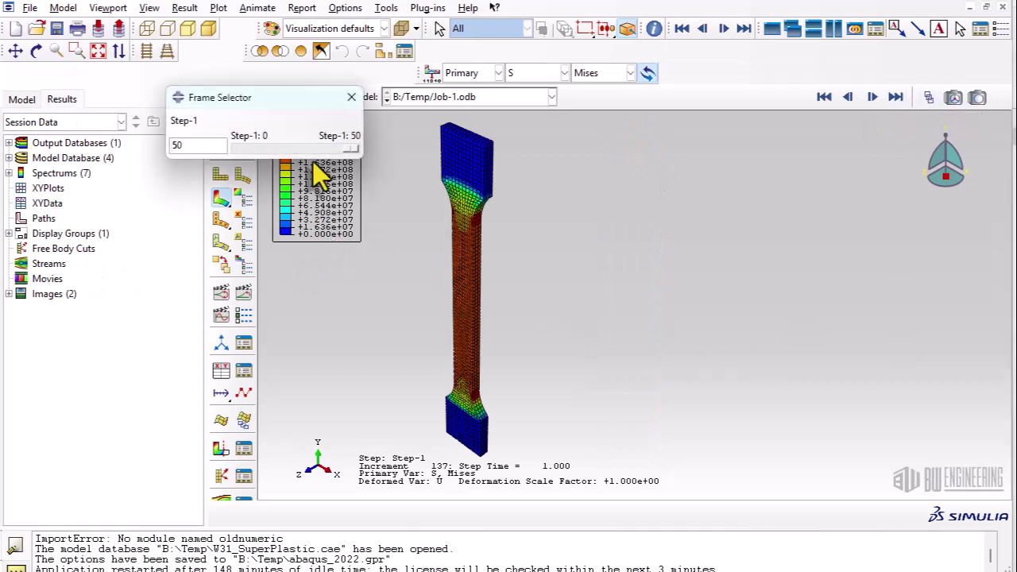
drag(301, 108, 911, 215)
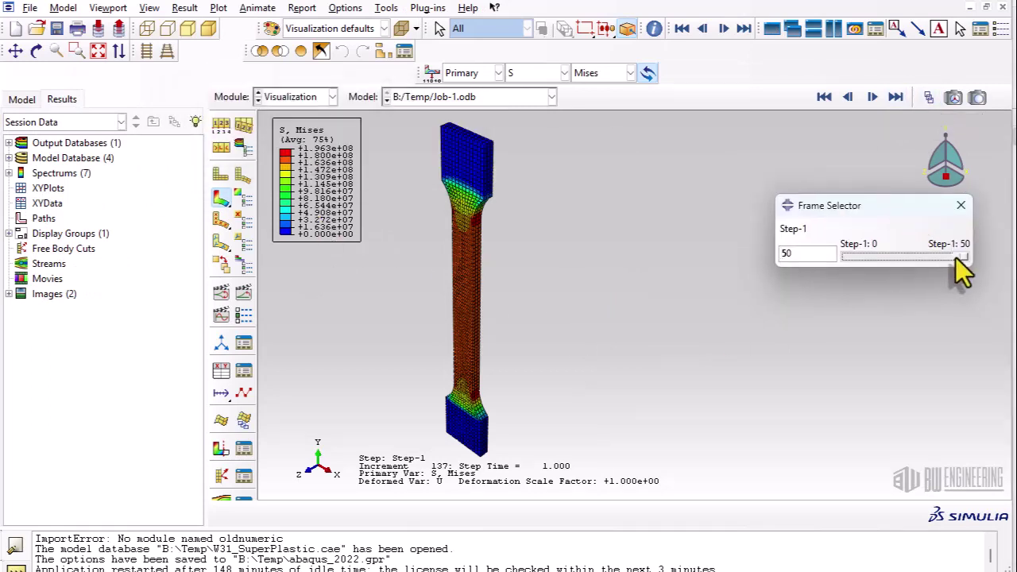
mouse_move(955, 258)
mouse_down()
mouse_move(856, 264)
mouse_move(966, 257)
mouse_up()
click(960, 205)
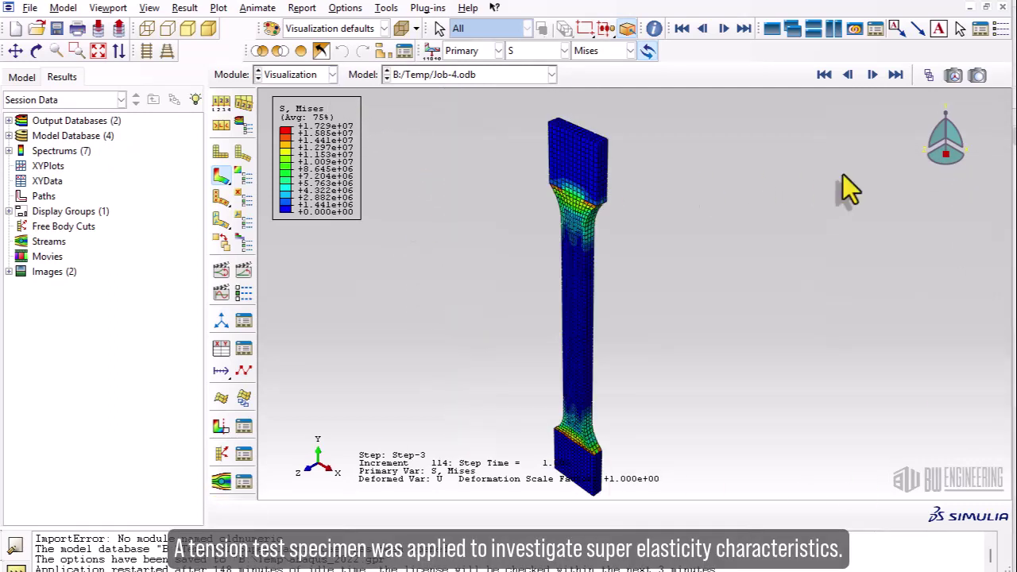
click(928, 75)
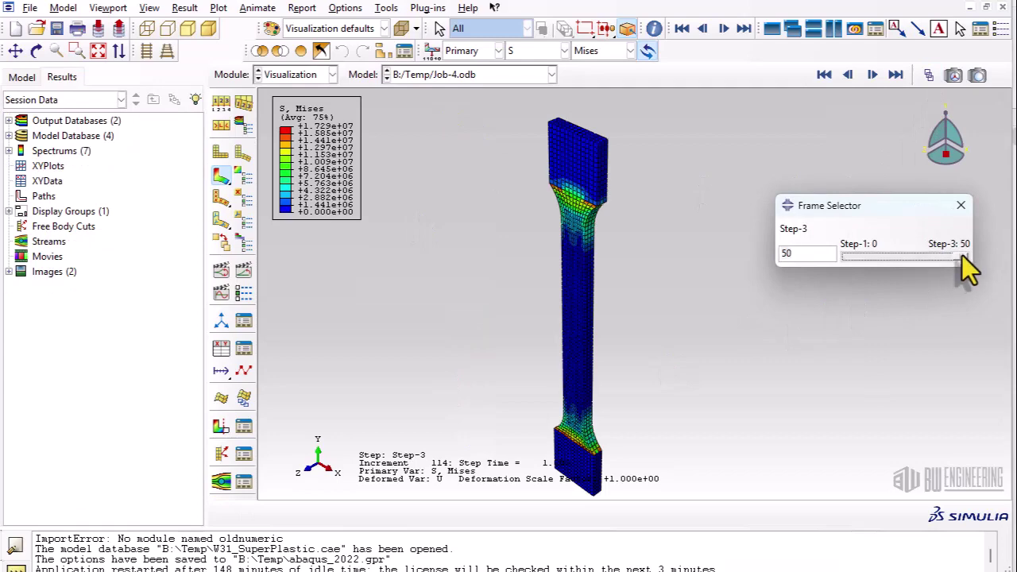
mouse_move(963, 257)
mouse_down()
mouse_move(848, 262)
mouse_move(971, 272)
mouse_up()
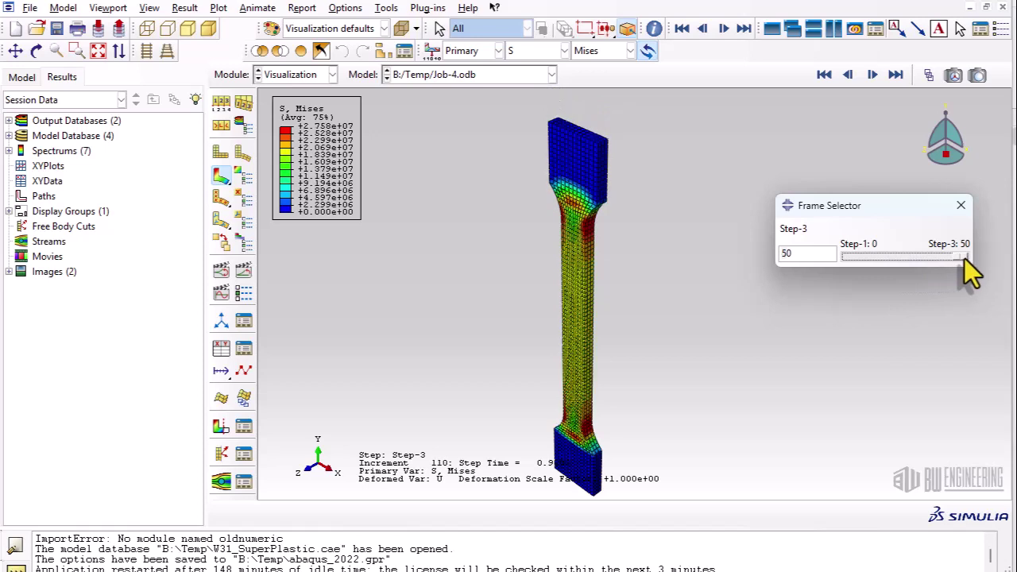
click(960, 208)
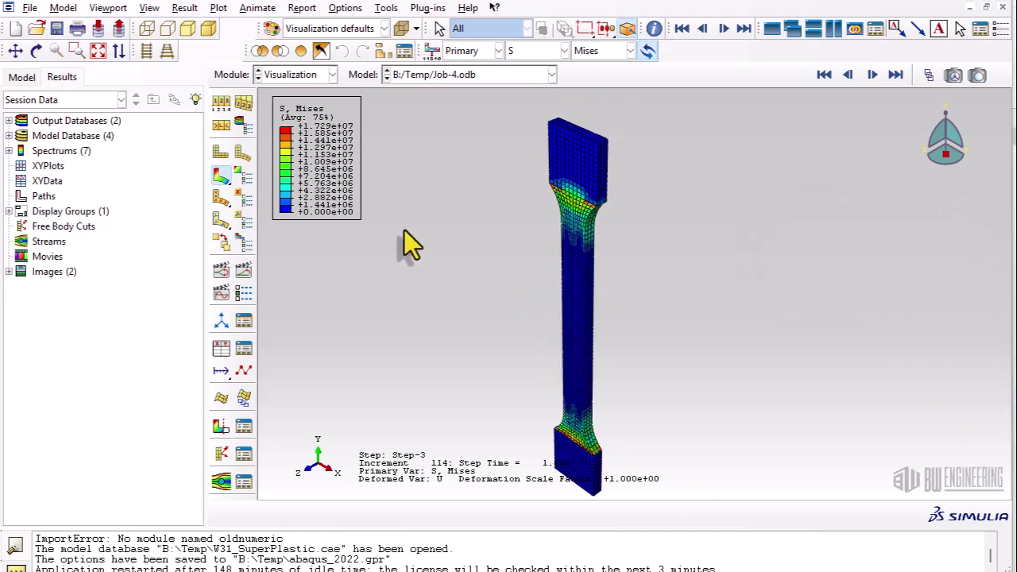
click(185, 9)
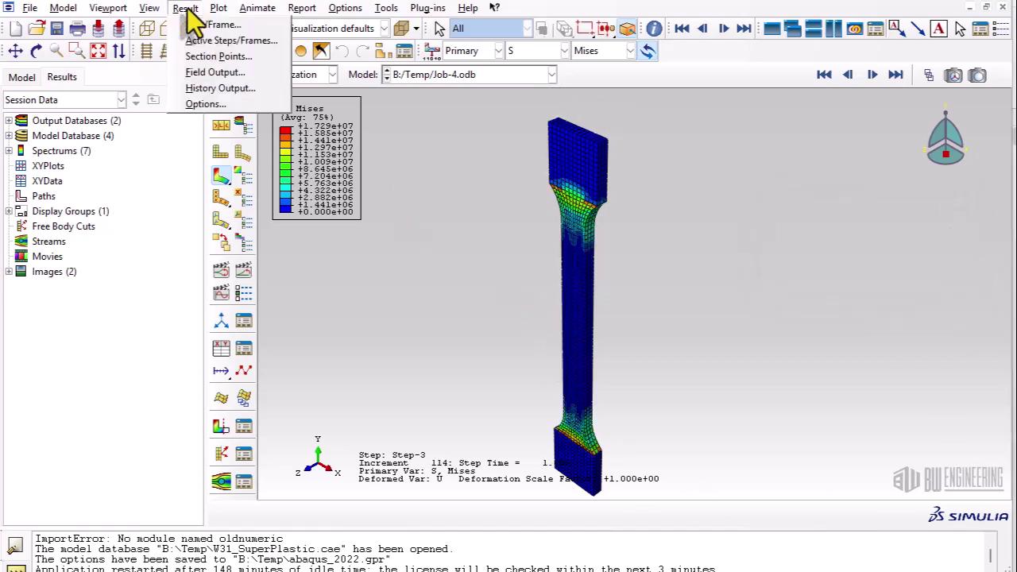
Step: Plot the LE22 strain and S22 stress histories of element 1893 against time
click(221, 87)
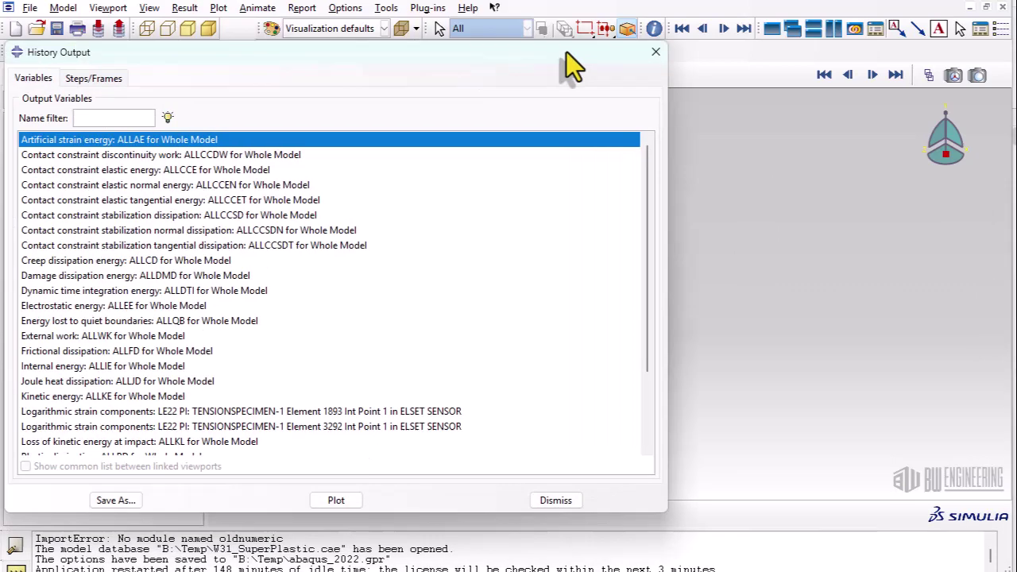
drag(566, 55, 611, 29)
click(411, 387)
scroll(373, 392, down, 2)
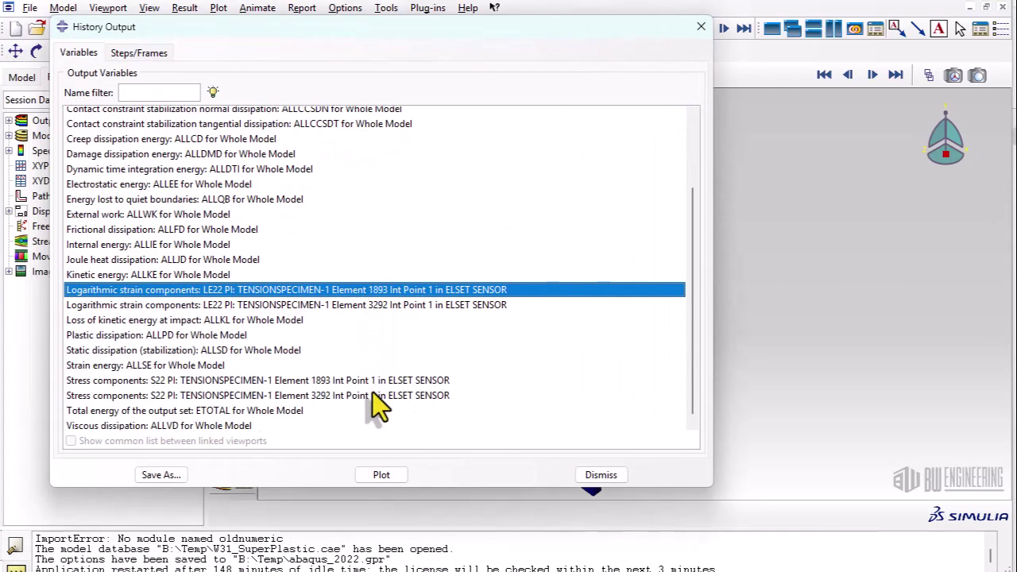
ctrl+click(379, 378)
click(378, 475)
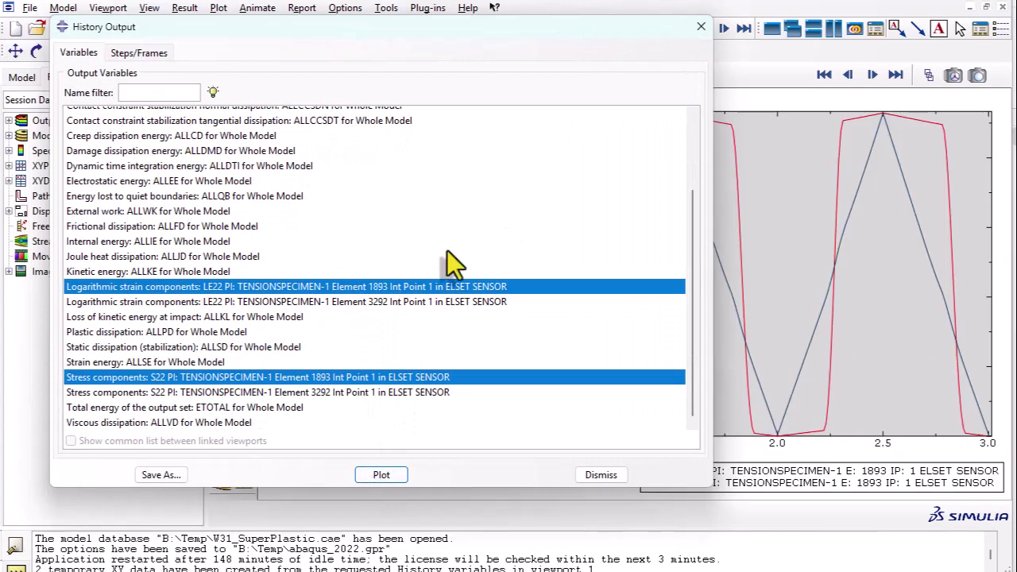
click(702, 28)
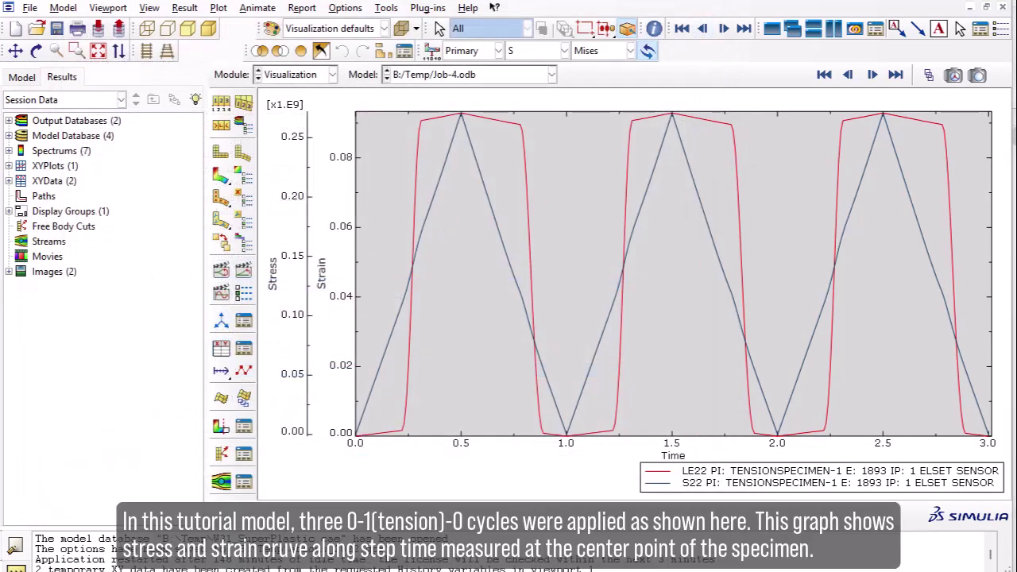
Step: Start operating on existing XY data and browse the operator list for combine
drag(322, 137, 203, 141)
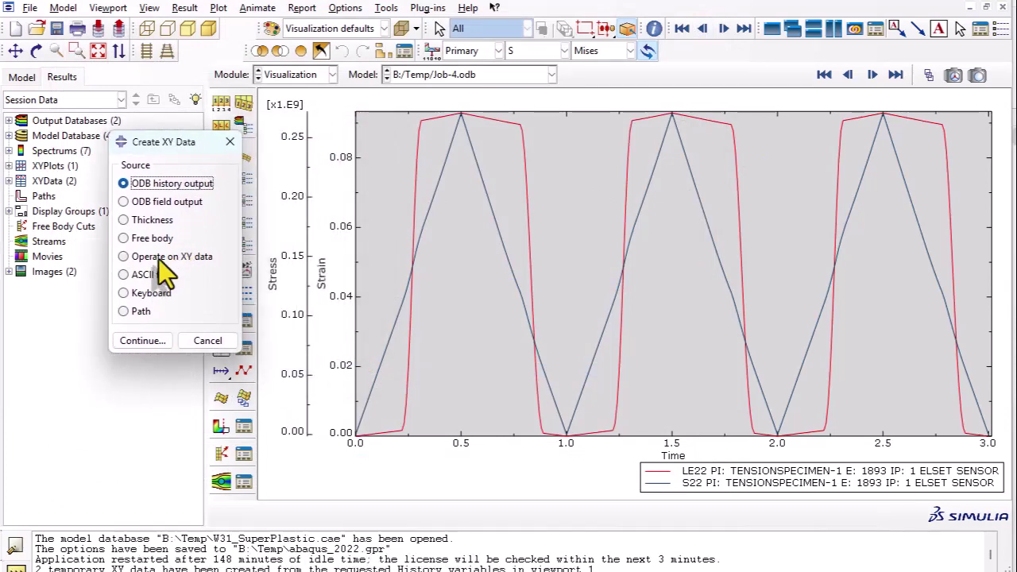
click(158, 258)
click(143, 341)
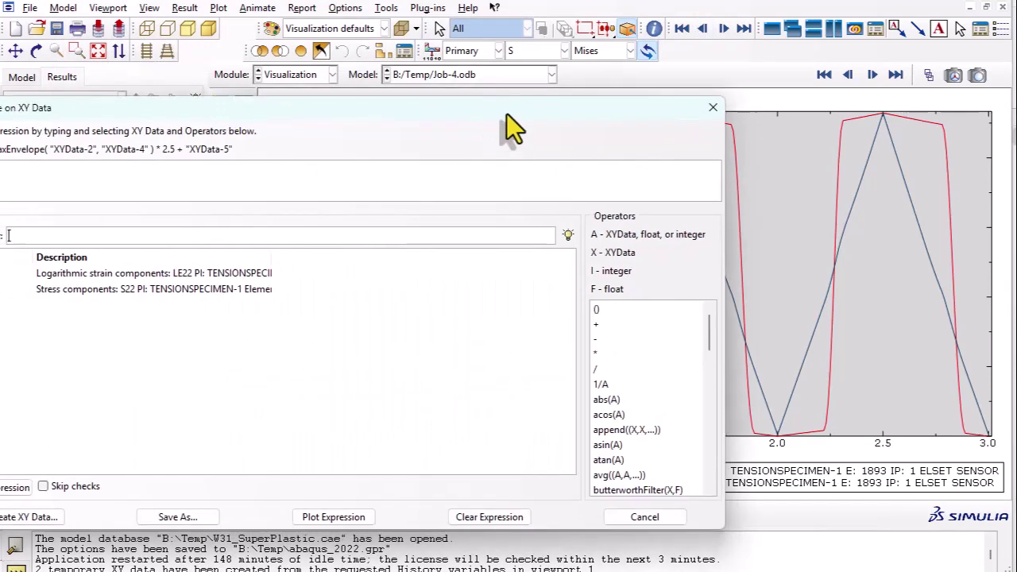
drag(20, 124, 565, 92)
scroll(704, 419, down, 2)
scroll(710, 429, down, 3)
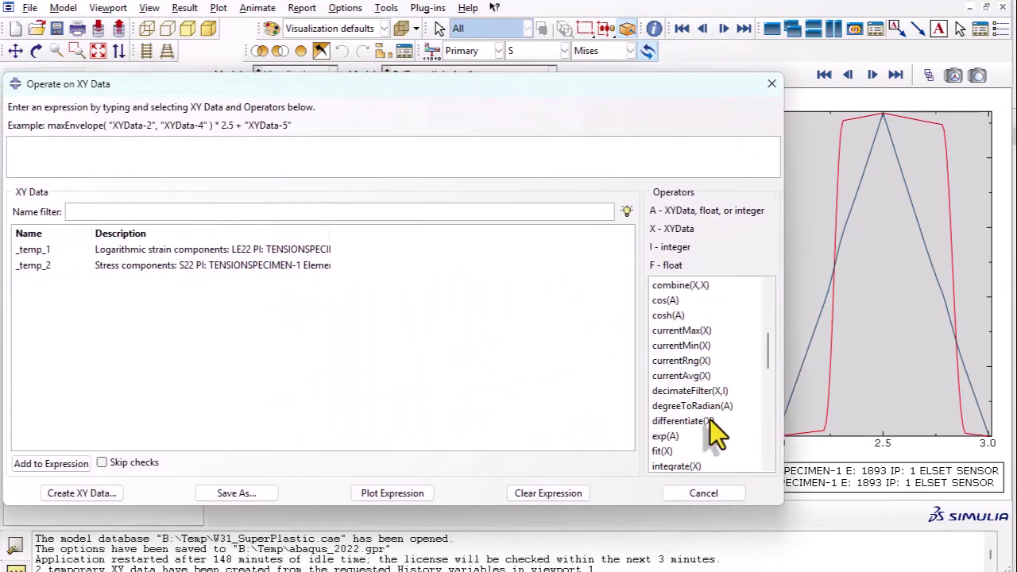
scroll(709, 421, down, 1)
scroll(709, 421, down, 2)
scroll(710, 421, down, 1)
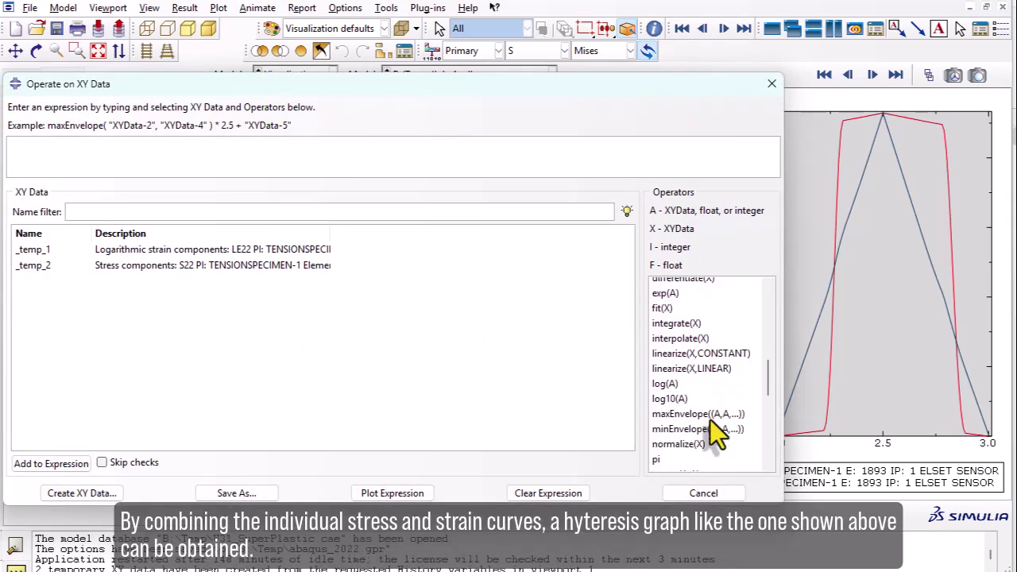
scroll(709, 419, up, 4)
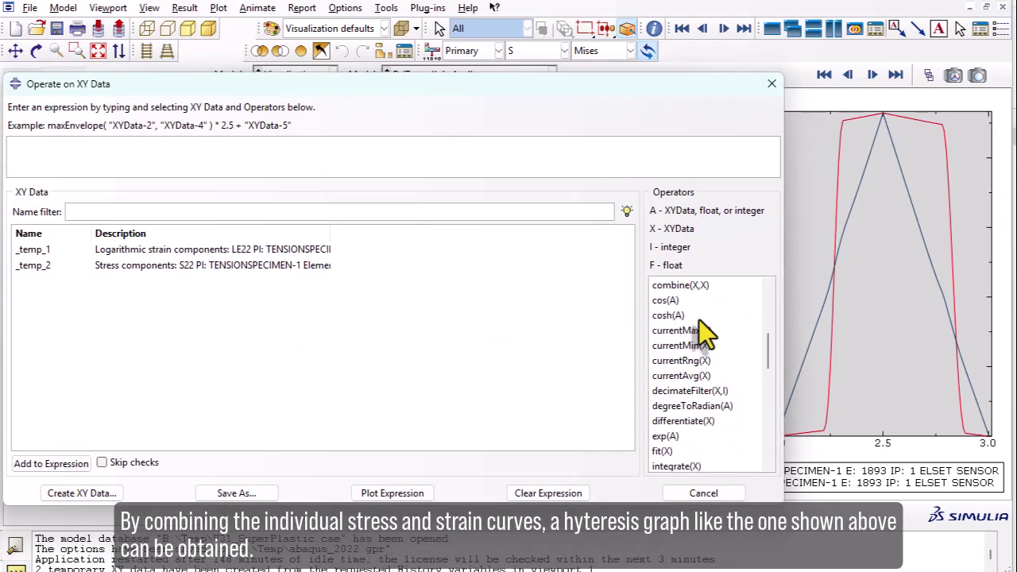
scroll(699, 334, up, 1)
scroll(703, 302, up, 2)
Step: Build combine(_temp_1, _temp_2) and plot the resulting stress-strain curve
click(674, 332)
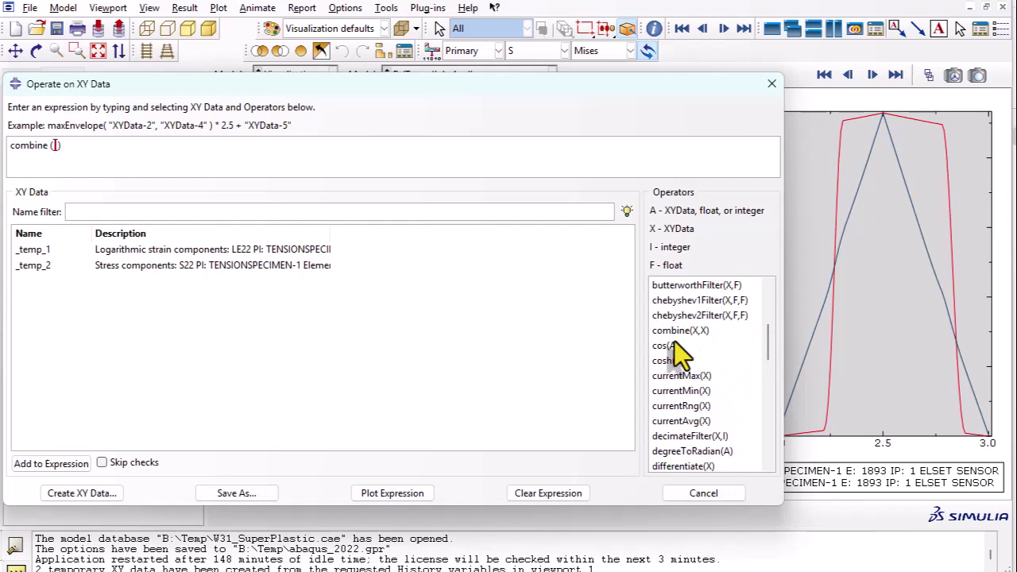
double_click(162, 250)
double_click(171, 263)
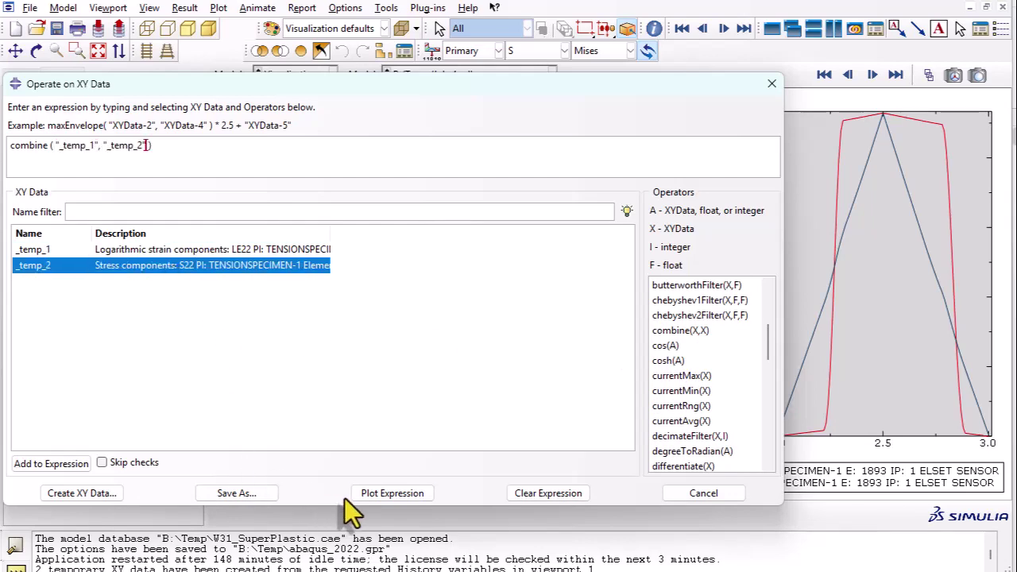
click(373, 493)
click(771, 83)
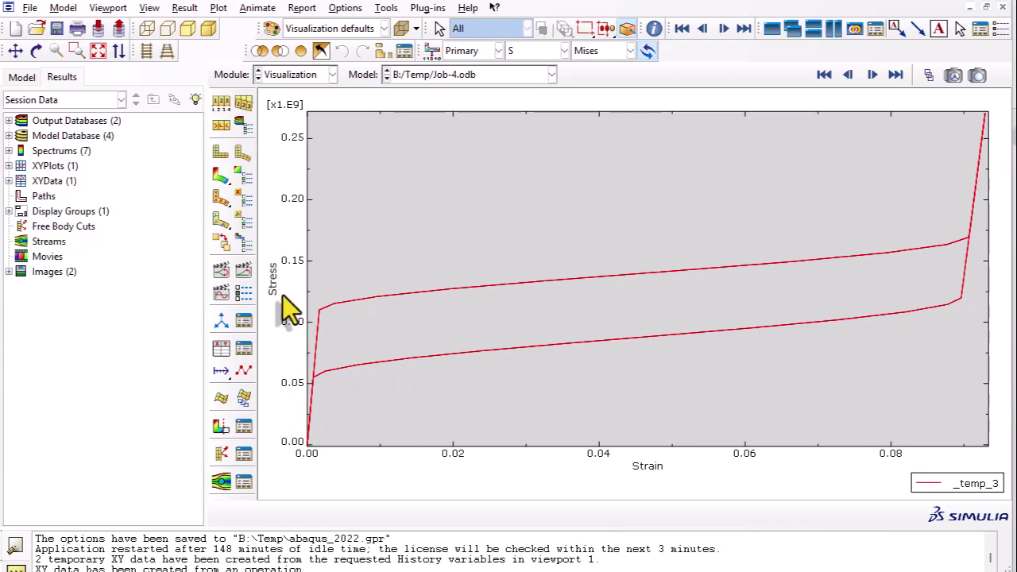
click(244, 271)
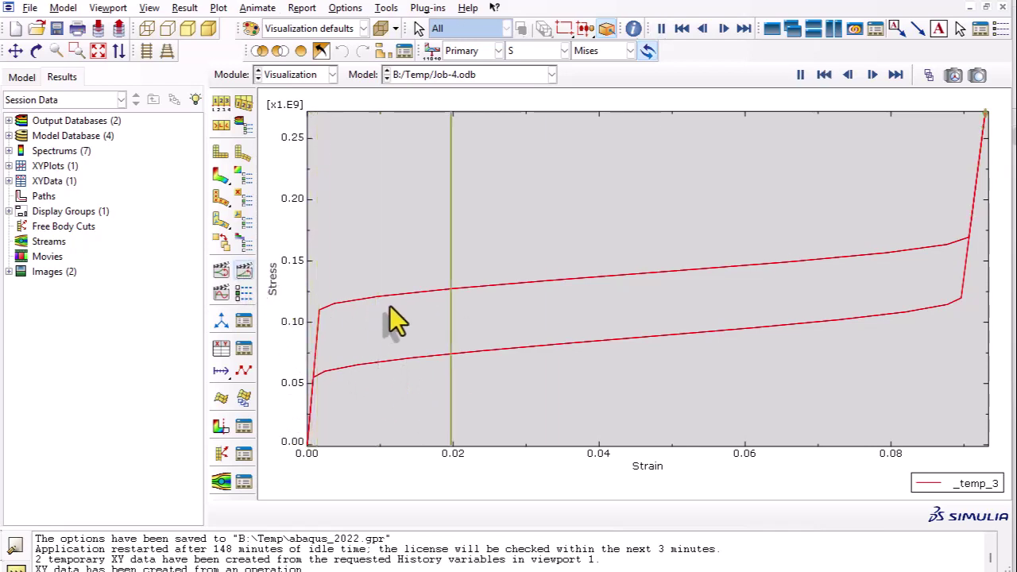
click(411, 346)
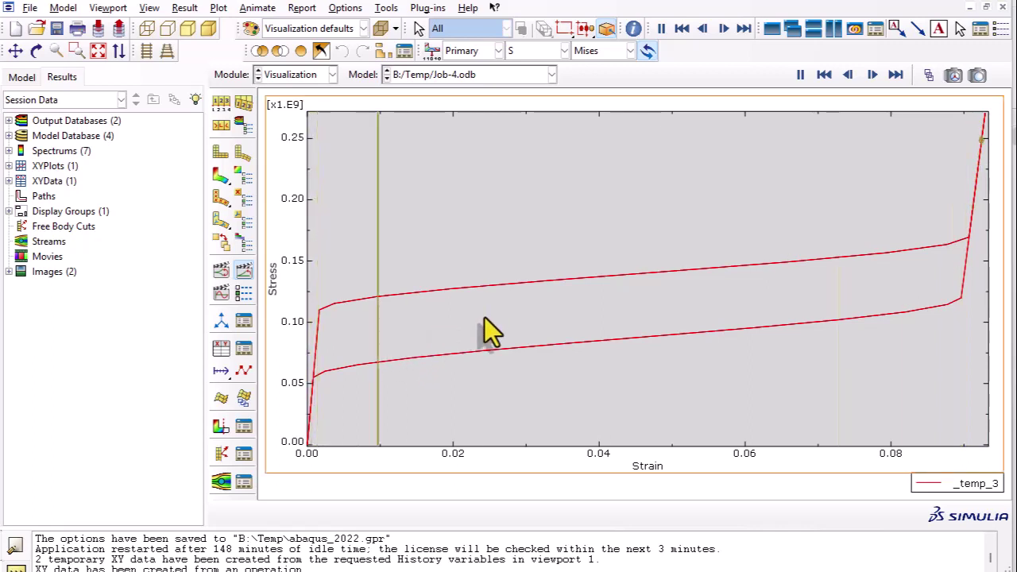
click(244, 273)
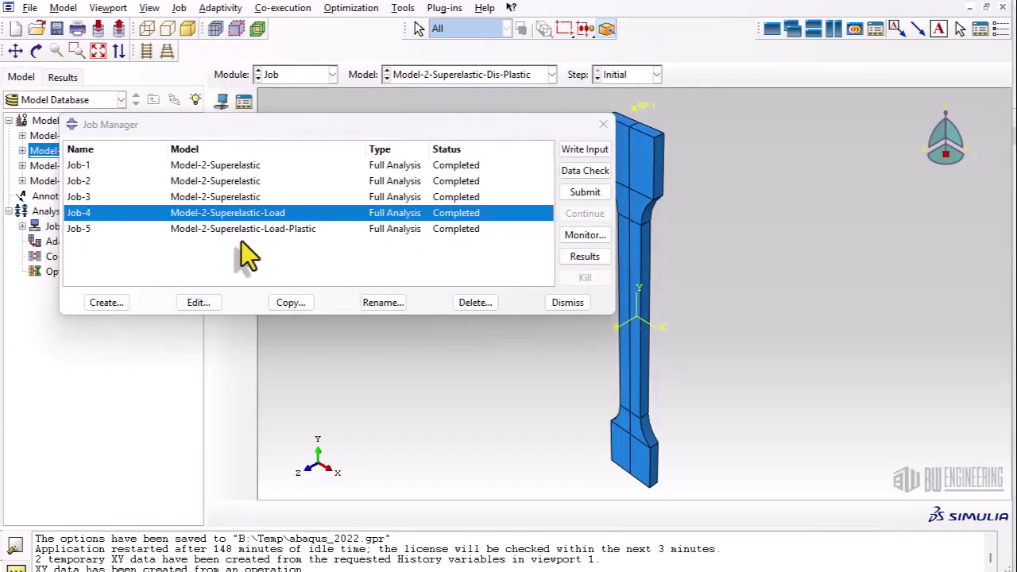
Step: Select Job-5 and open its results for viewing
click(342, 229)
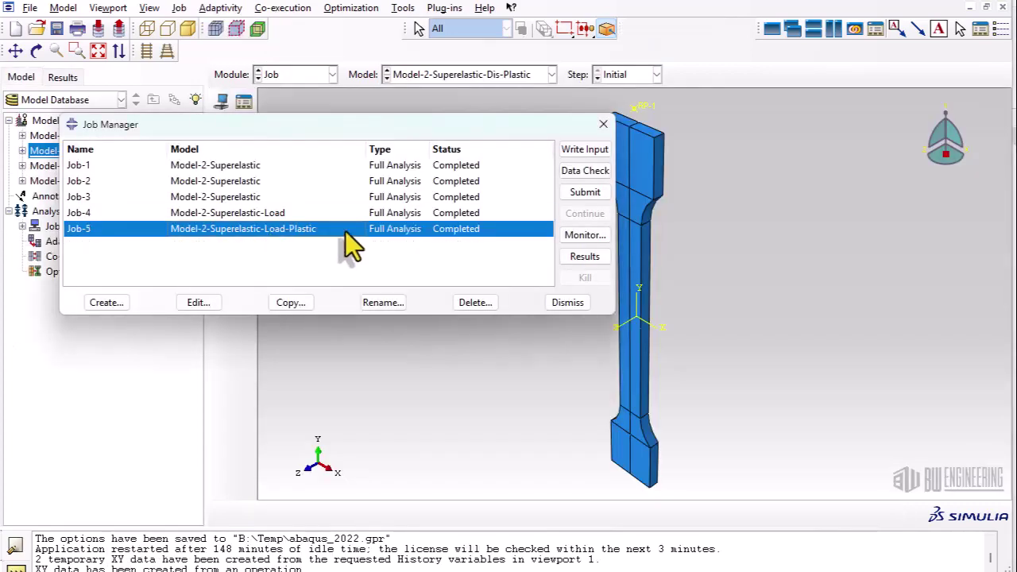
click(598, 263)
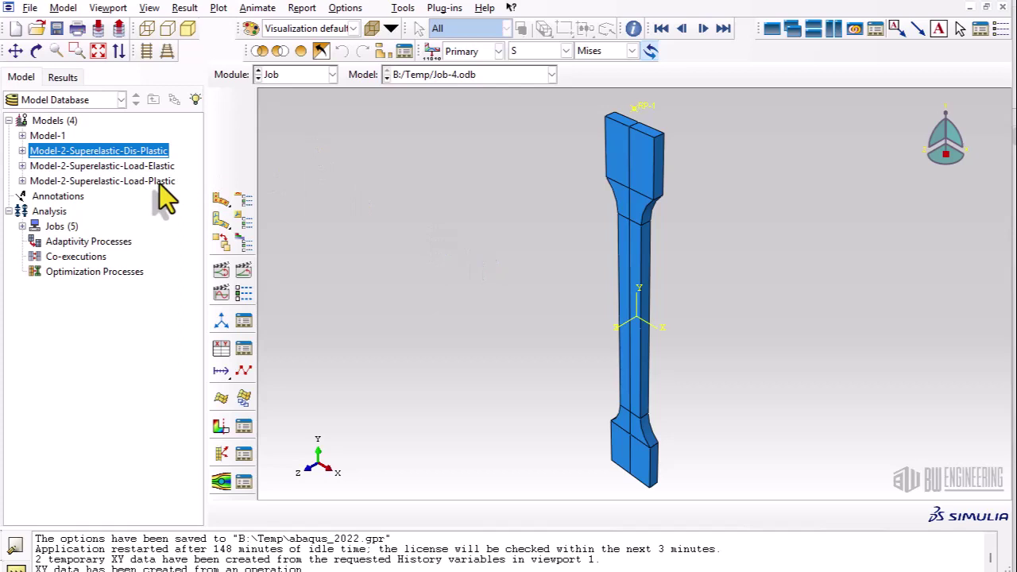
click(295, 79)
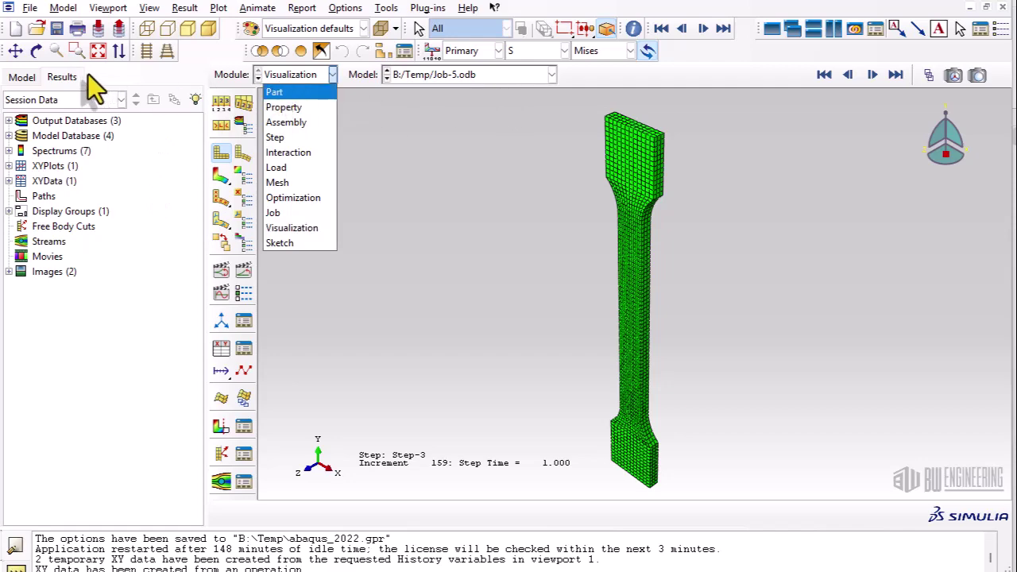
Step: Switch to the model database, inspect Model-2-Superelastic-Load-Plastic's attributes, and enter the Property module
click(24, 80)
click(24, 80)
click(111, 181)
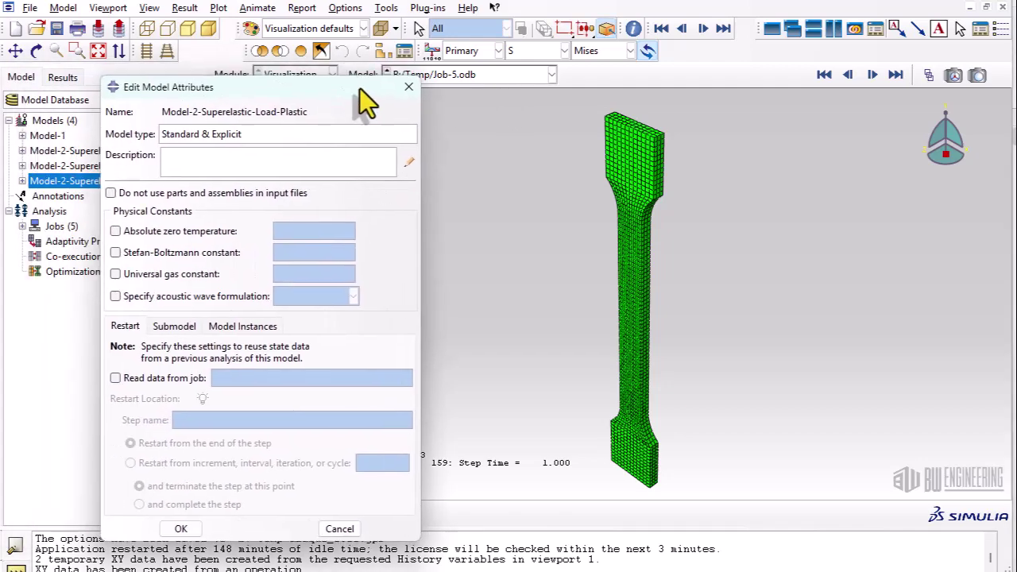
click(320, 75)
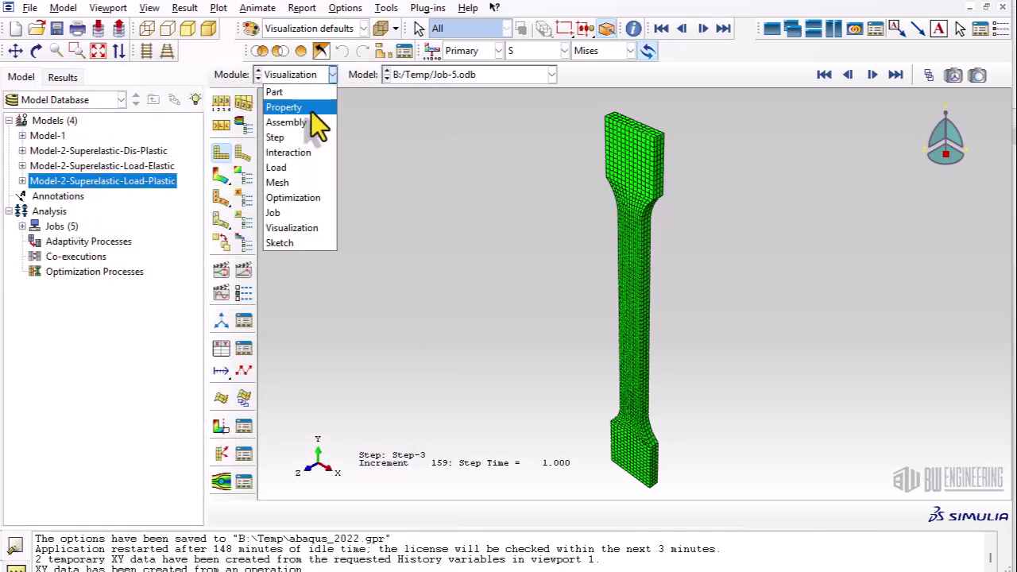
click(310, 110)
Step: Open NITIROL_A_MKS from the Material Manager and browse its Elastic and Super Elasticity behaviours
click(189, 8)
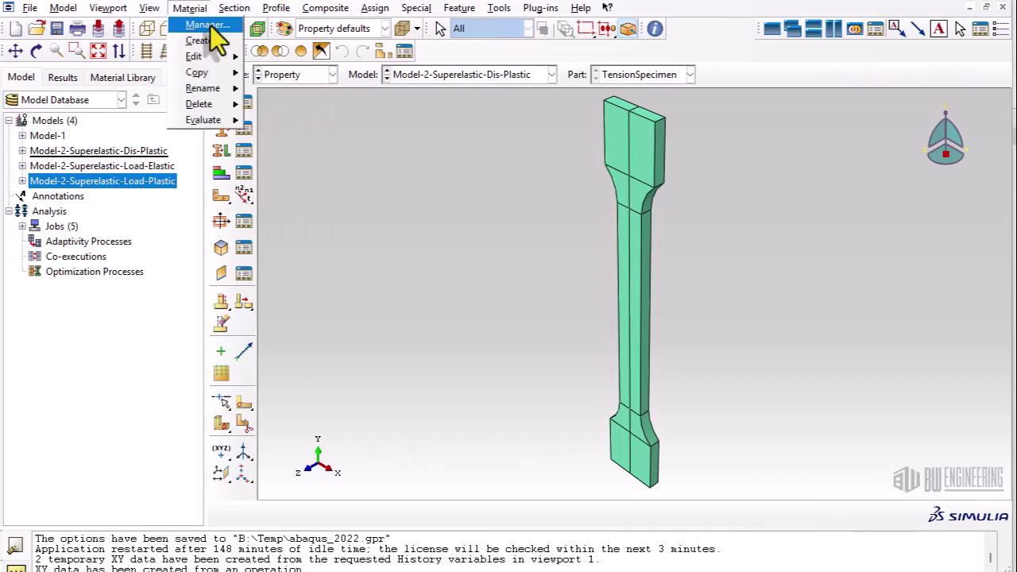
click(208, 25)
drag(651, 117, 235, 78)
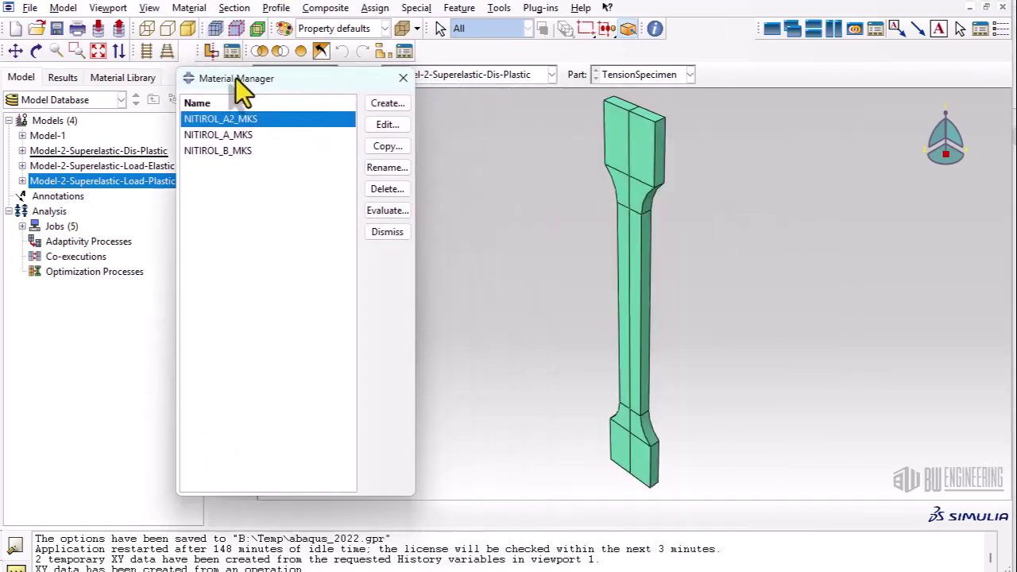
click(256, 137)
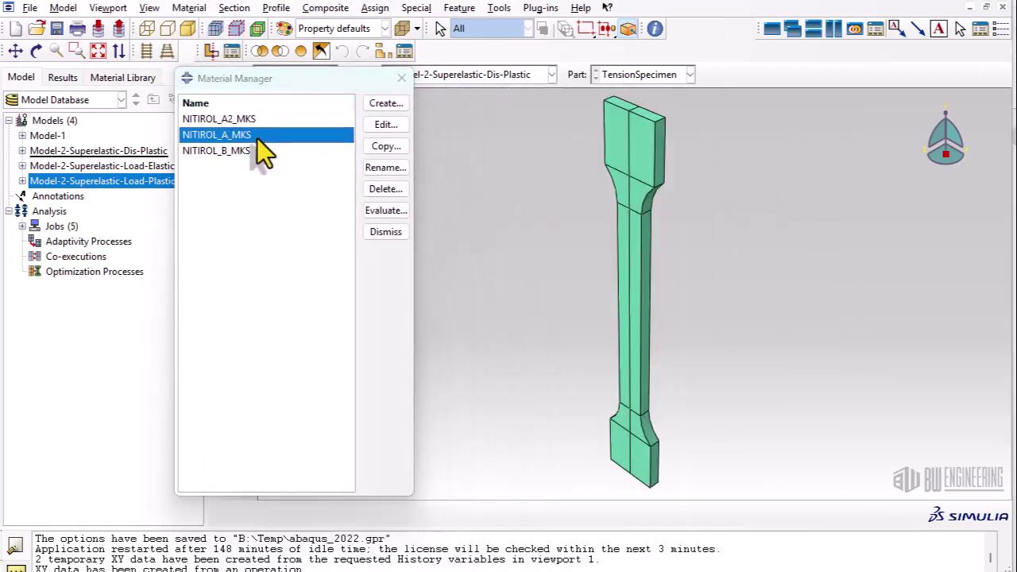
double_click(257, 138)
drag(368, 76, 573, 72)
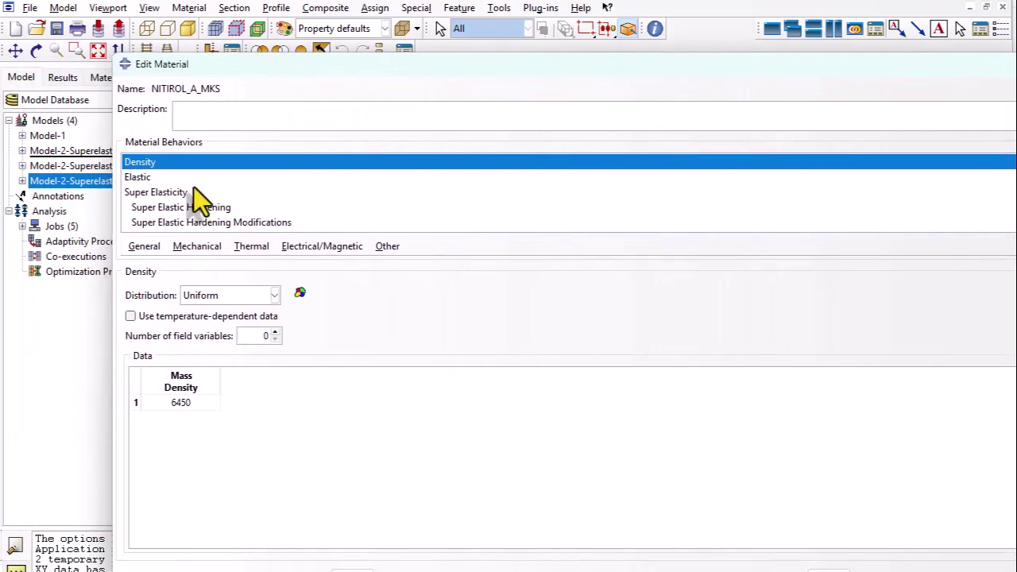
click(197, 179)
click(184, 193)
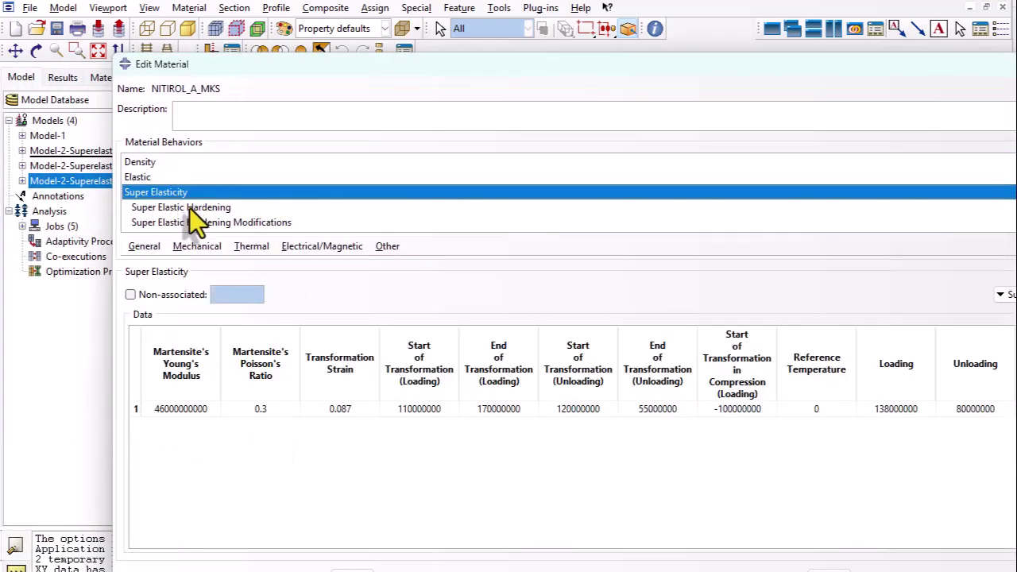
click(189, 208)
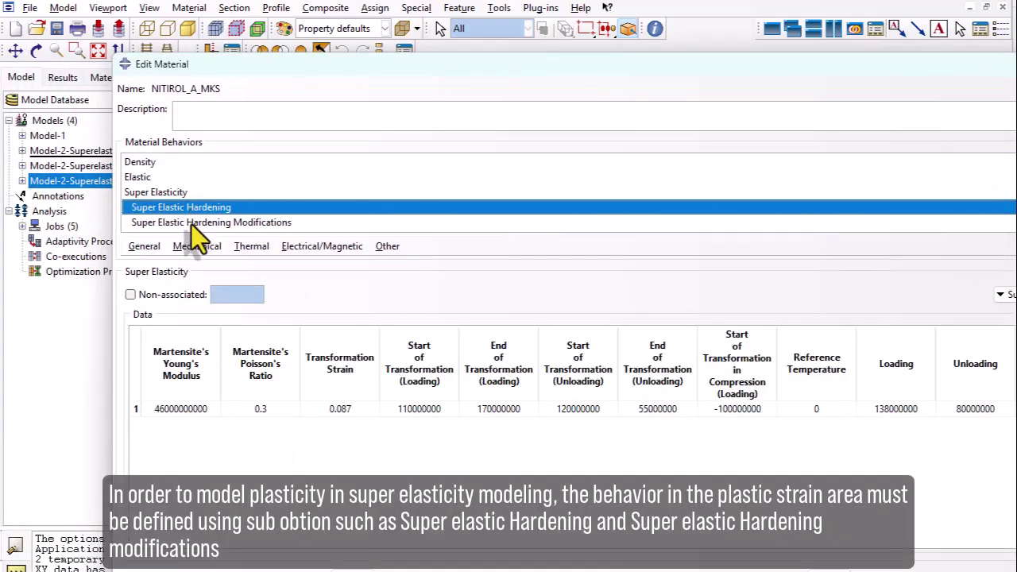
click(191, 224)
click(193, 212)
Step: Review the superelastic hardening and hardening modifications tables, then close without saving changes
click(919, 284)
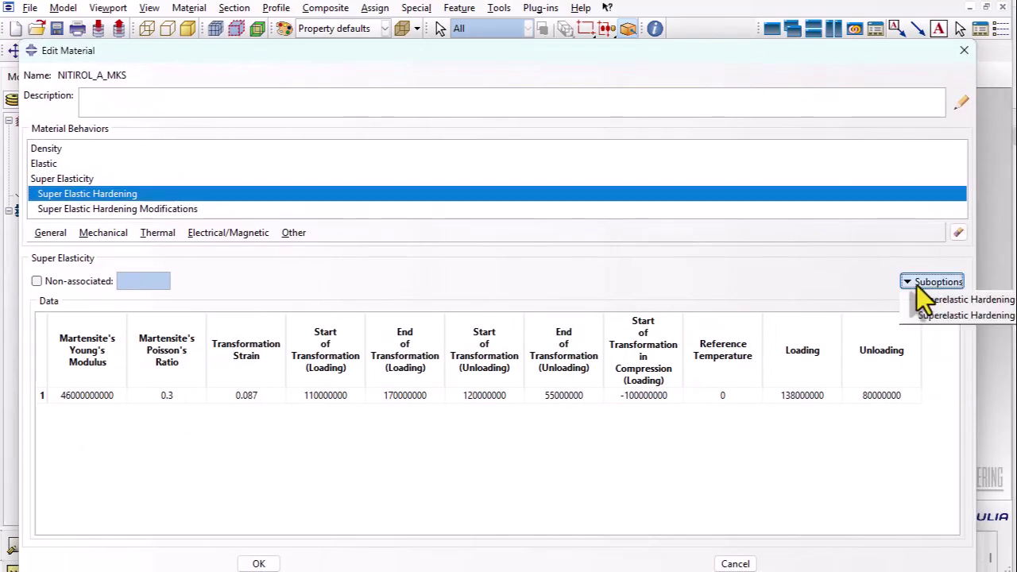
click(922, 301)
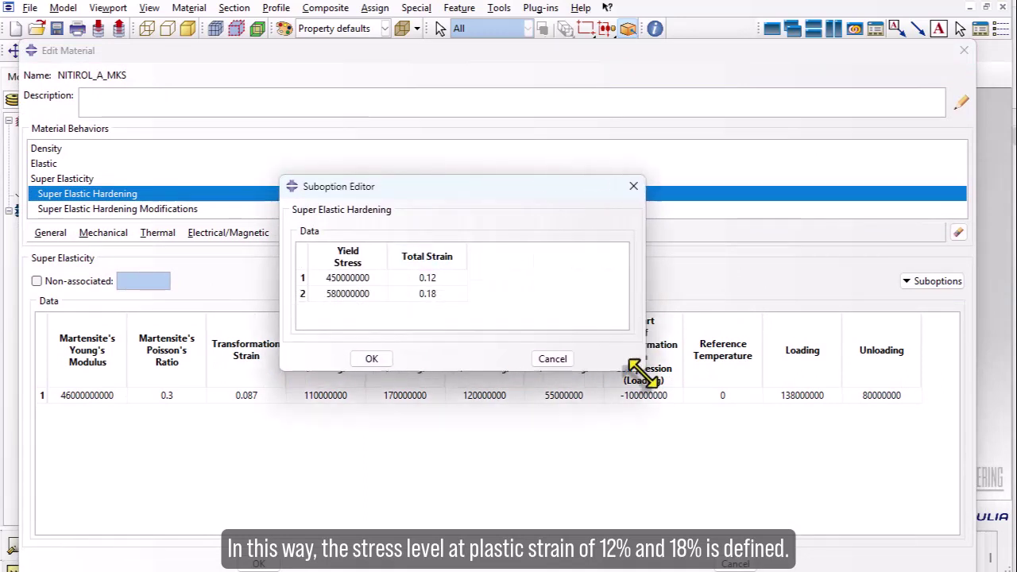
click(542, 359)
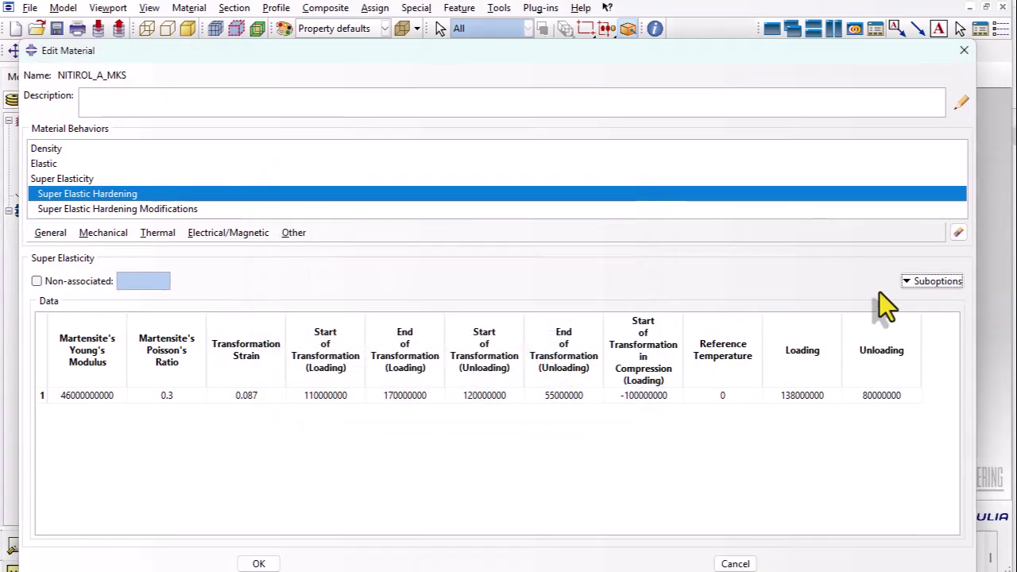
click(920, 281)
click(912, 316)
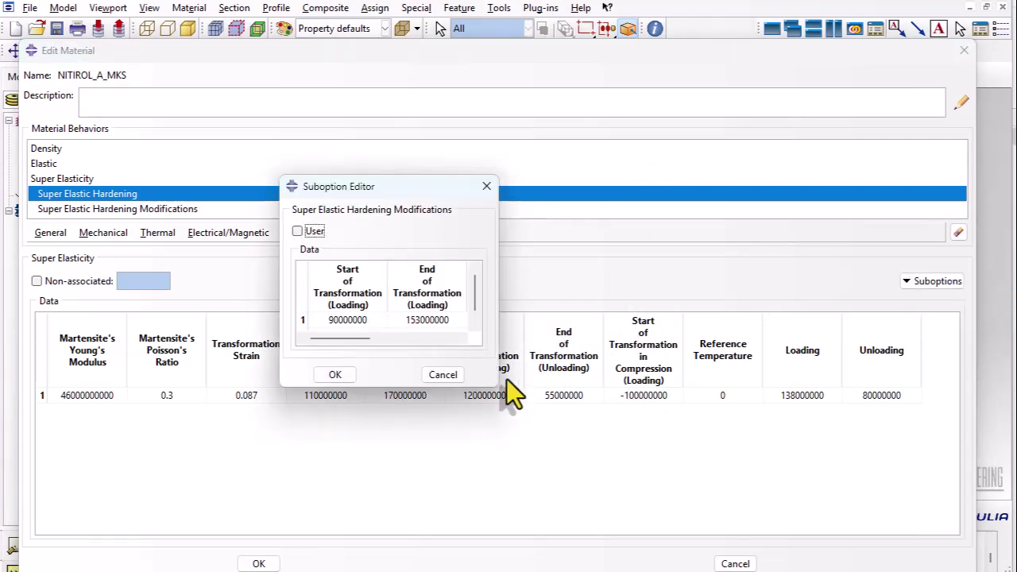
mouse_move(497, 386)
mouse_down()
mouse_move(800, 418)
mouse_move(802, 409)
mouse_up()
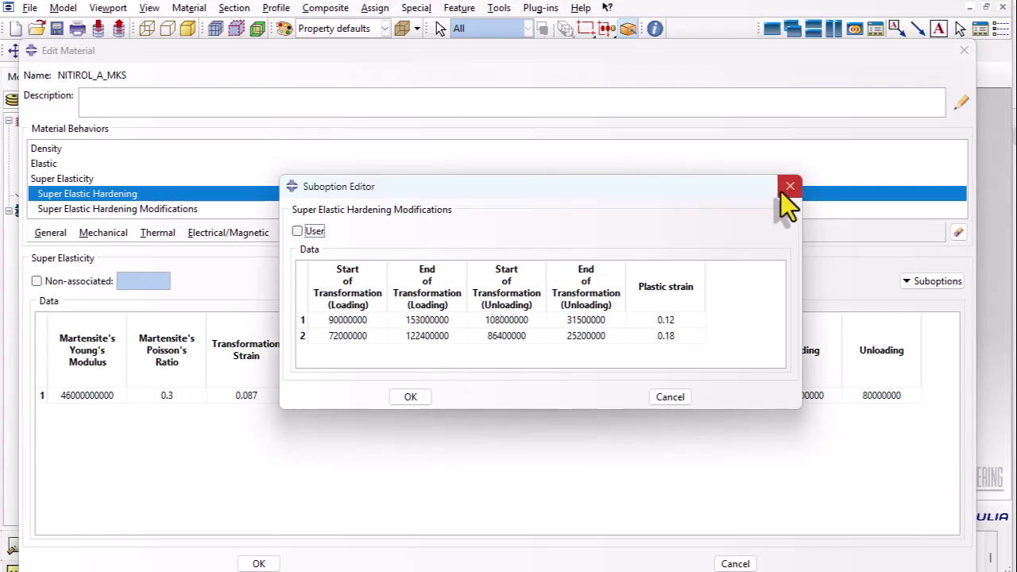
click(784, 189)
click(963, 52)
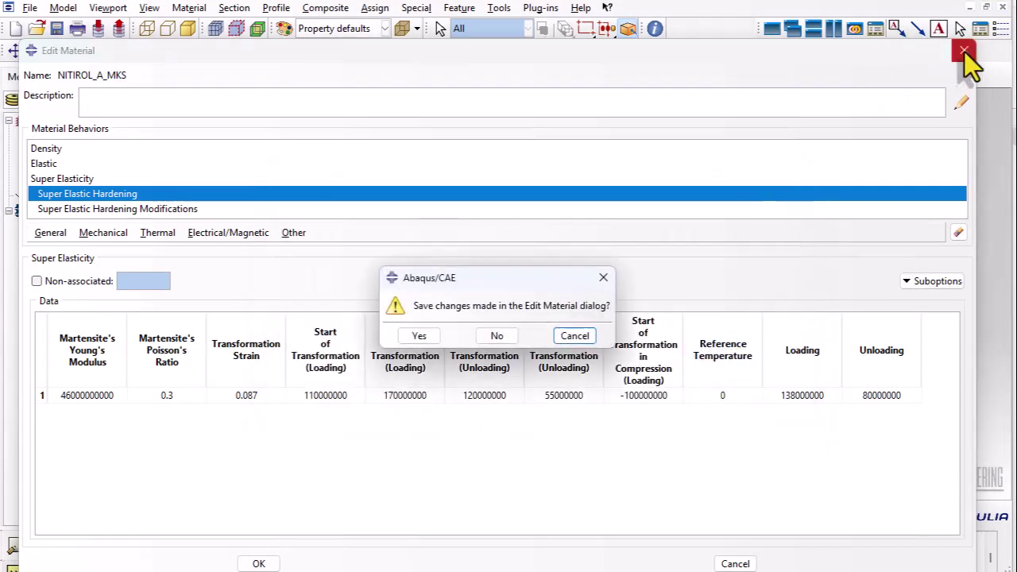
click(509, 337)
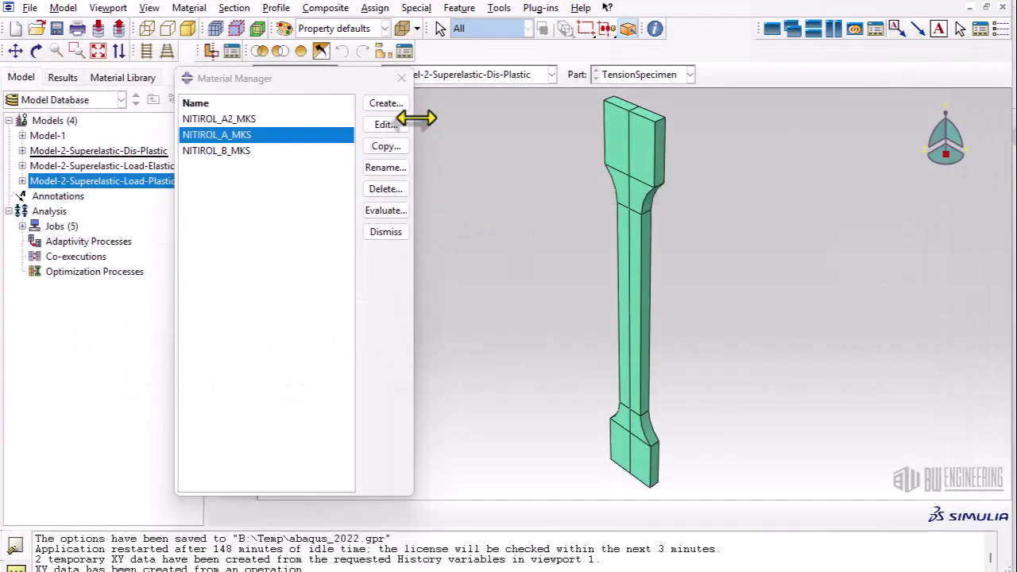
Step: Close the Material Manager and open Job-5's results from the Job module
click(401, 78)
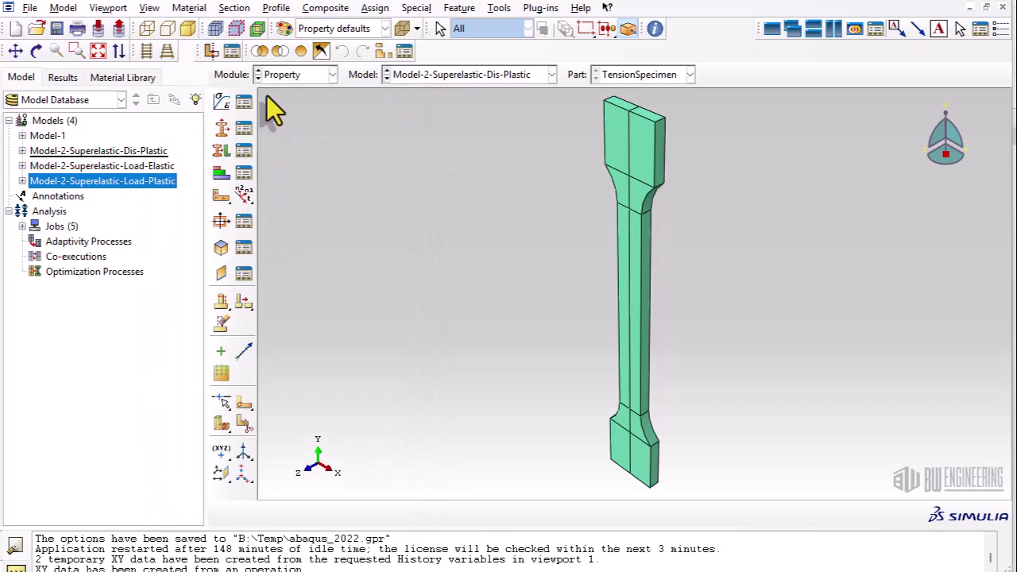
click(293, 78)
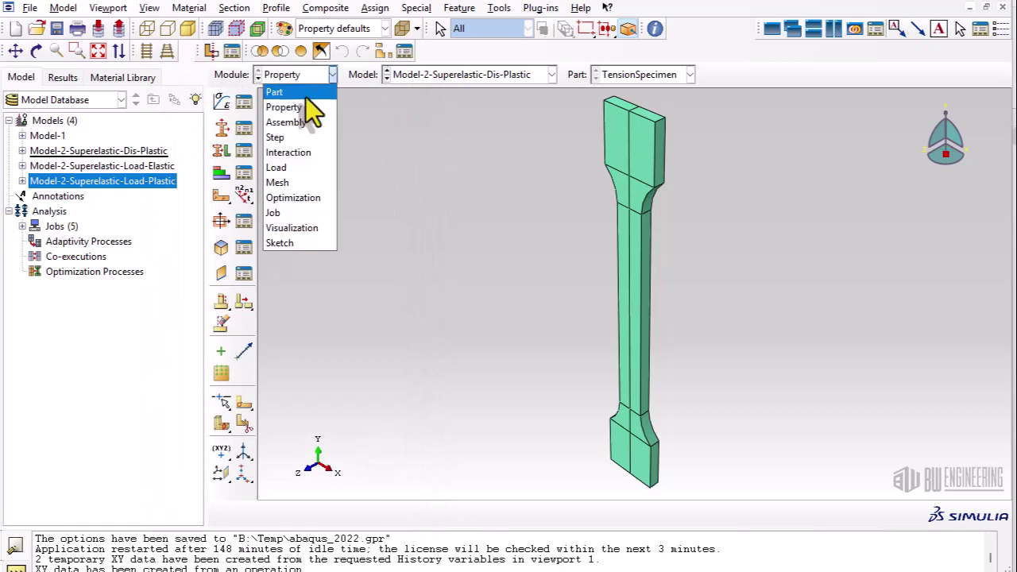
click(284, 212)
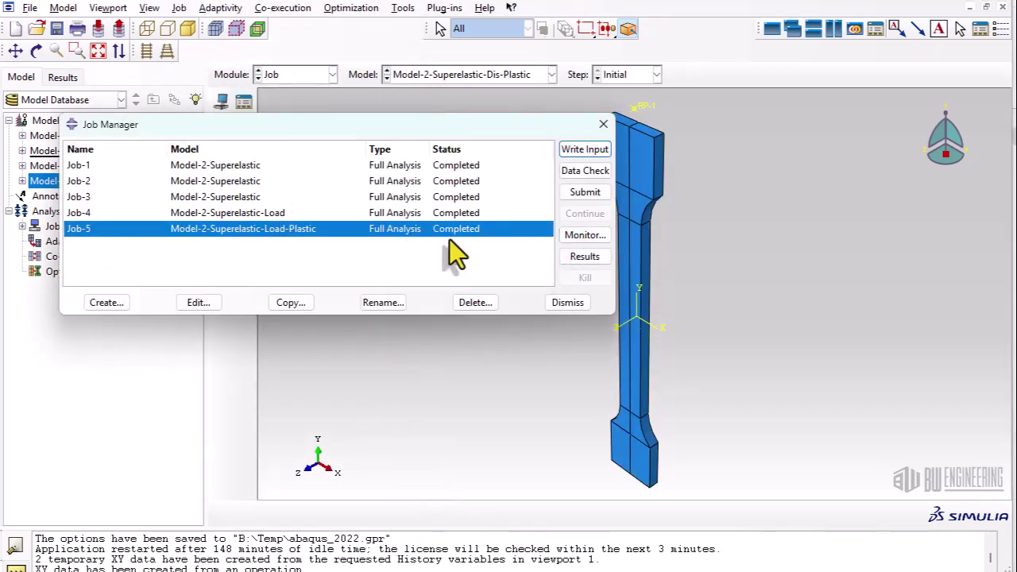
click(578, 256)
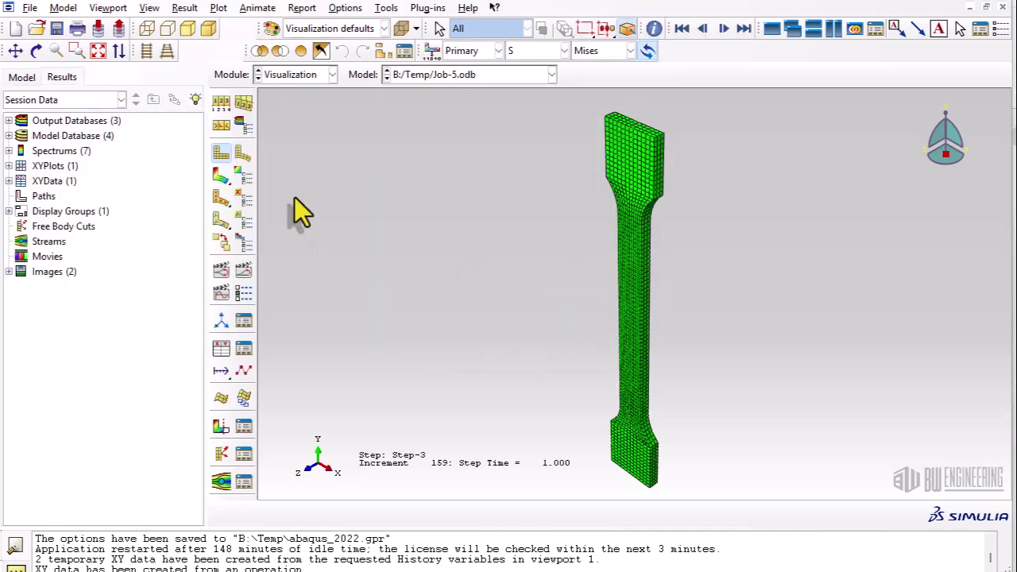
Step: Plot the LE22 strain and S22 stress histories of element 1893 against time
click(187, 10)
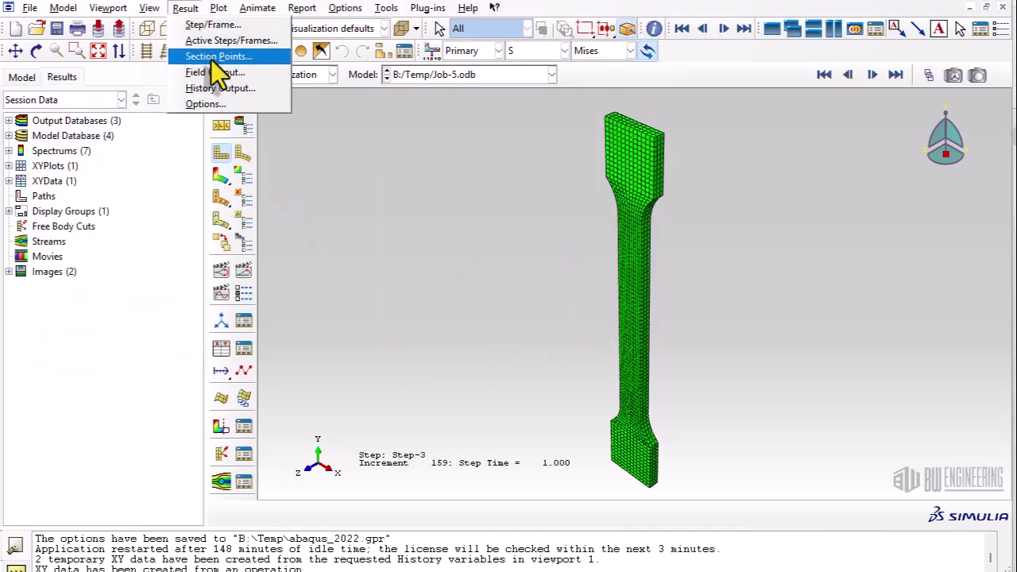
click(221, 88)
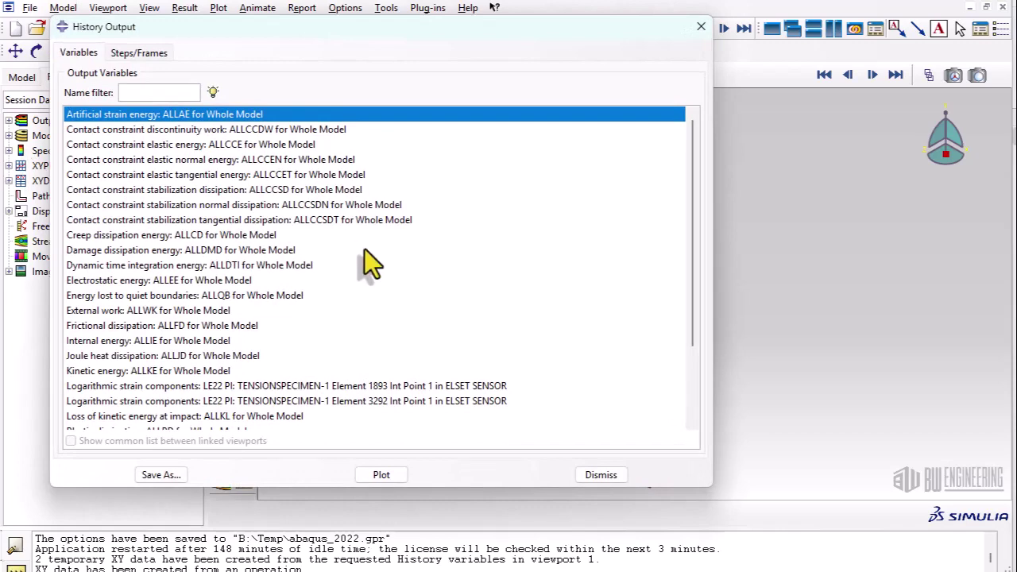
click(355, 385)
scroll(355, 388, down, 2)
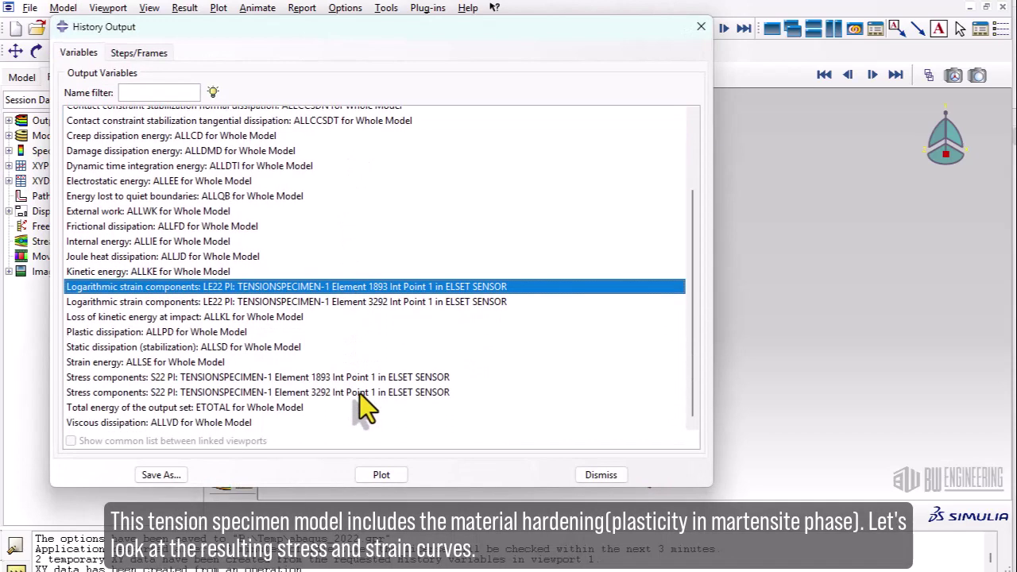
ctrl+click(365, 378)
click(382, 475)
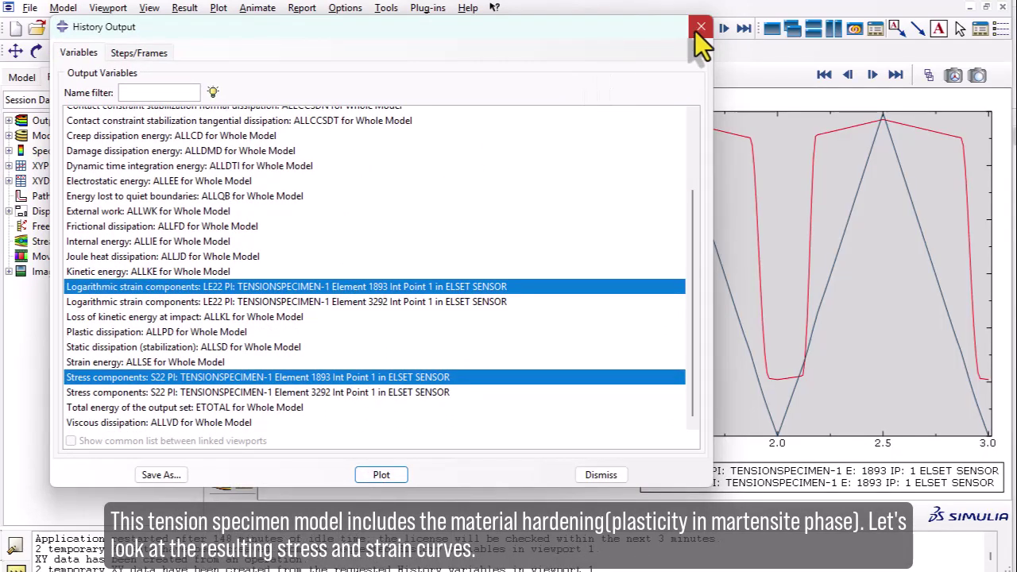
click(700, 27)
Step: Begin a combine expression with the _temp_1 strain data and animate the stress-strain plot
click(221, 349)
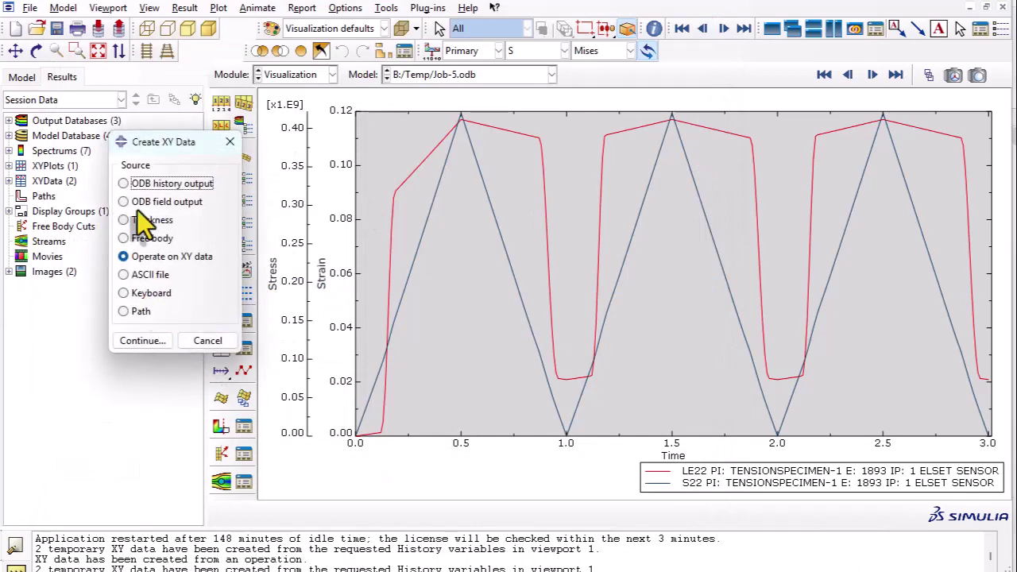
click(140, 340)
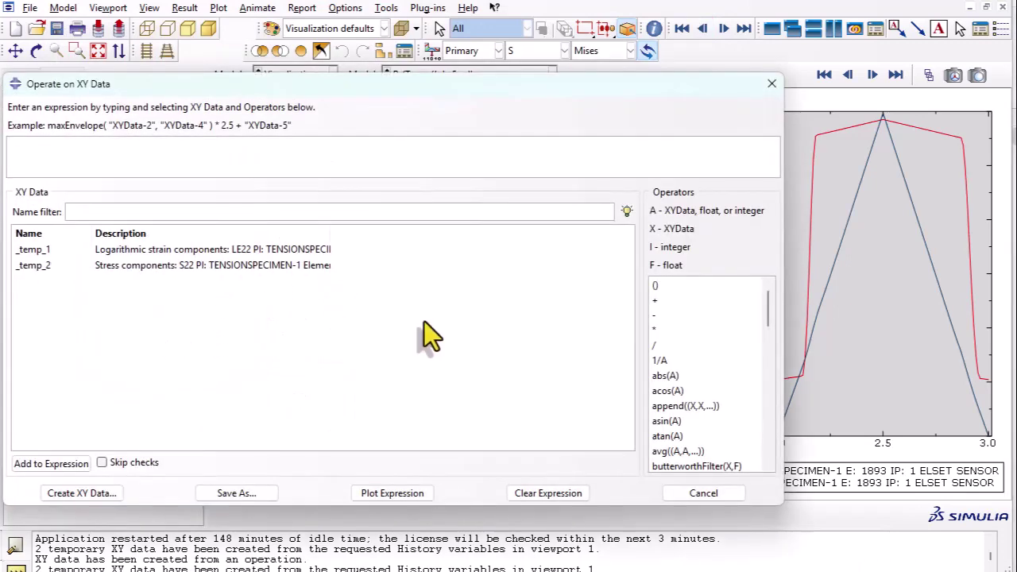
scroll(684, 443, down, 1)
click(680, 464)
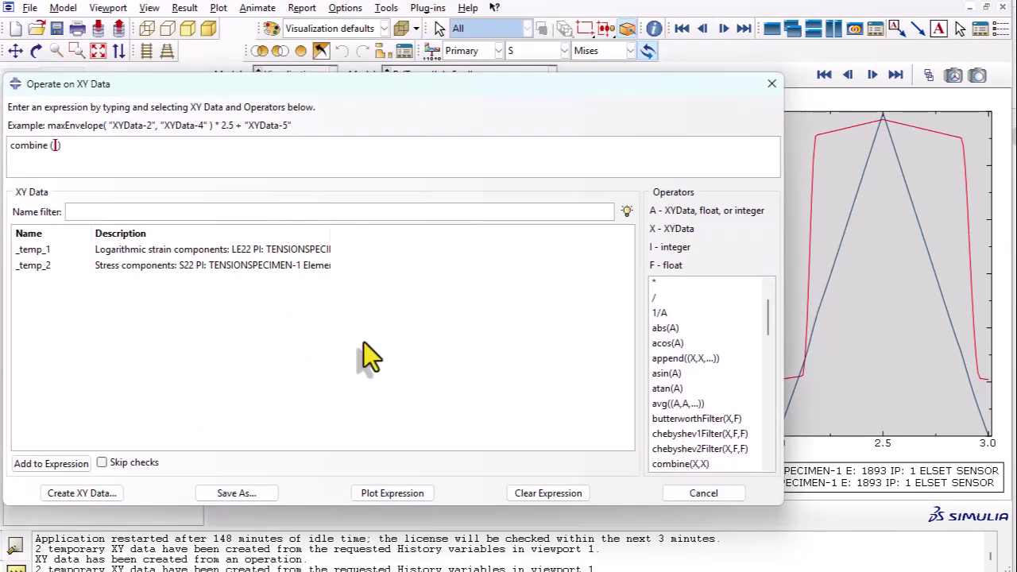
click(126, 251)
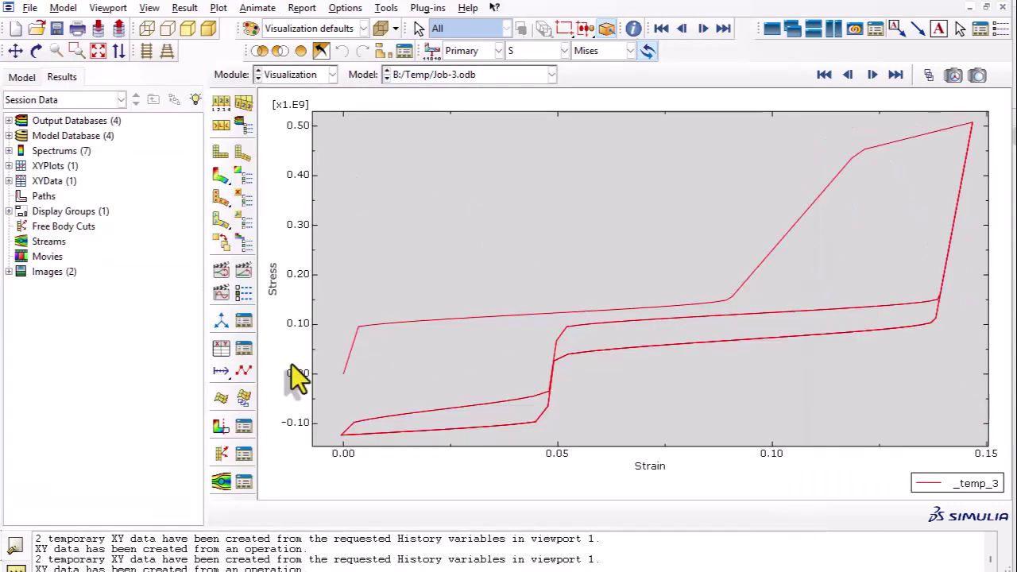
click(247, 274)
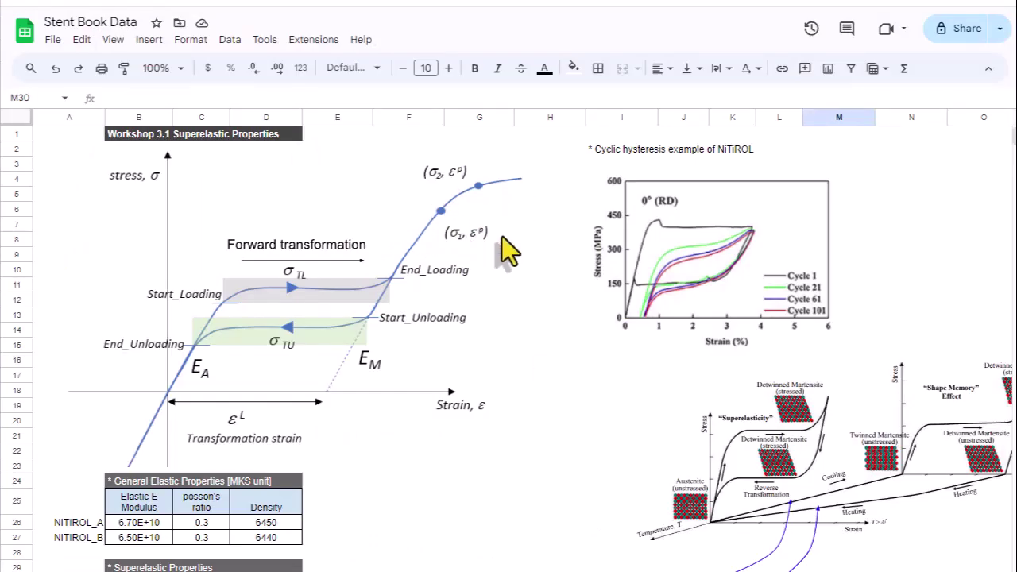
key(Right)
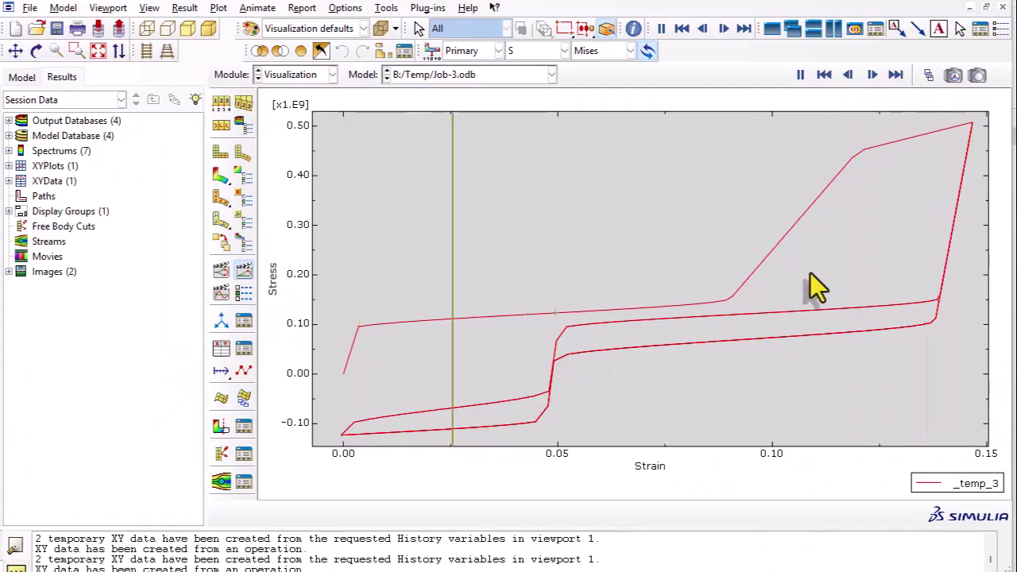
Step: Show the Mises contours and animate them by scale factor, then through time history
click(224, 175)
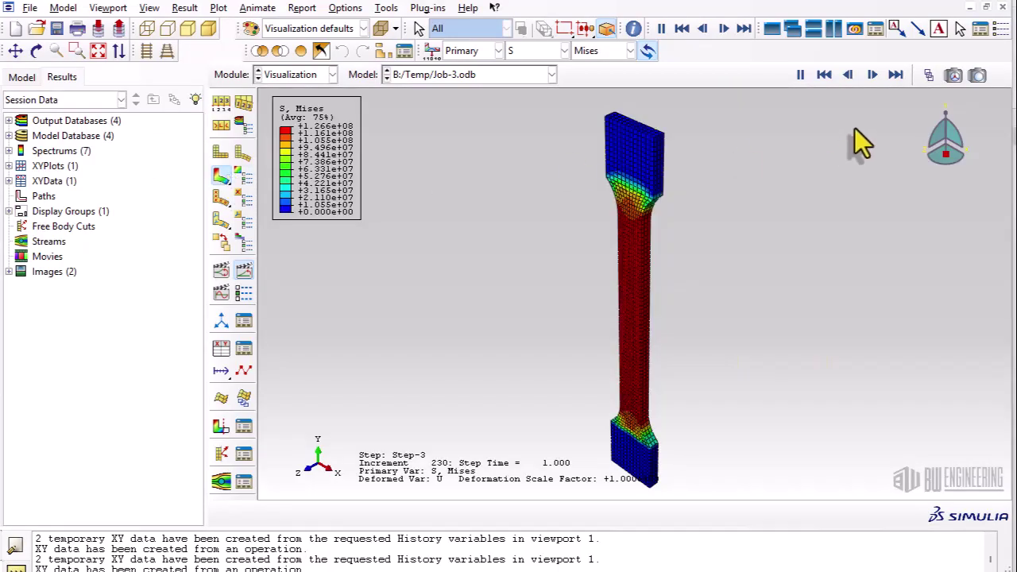
click(222, 272)
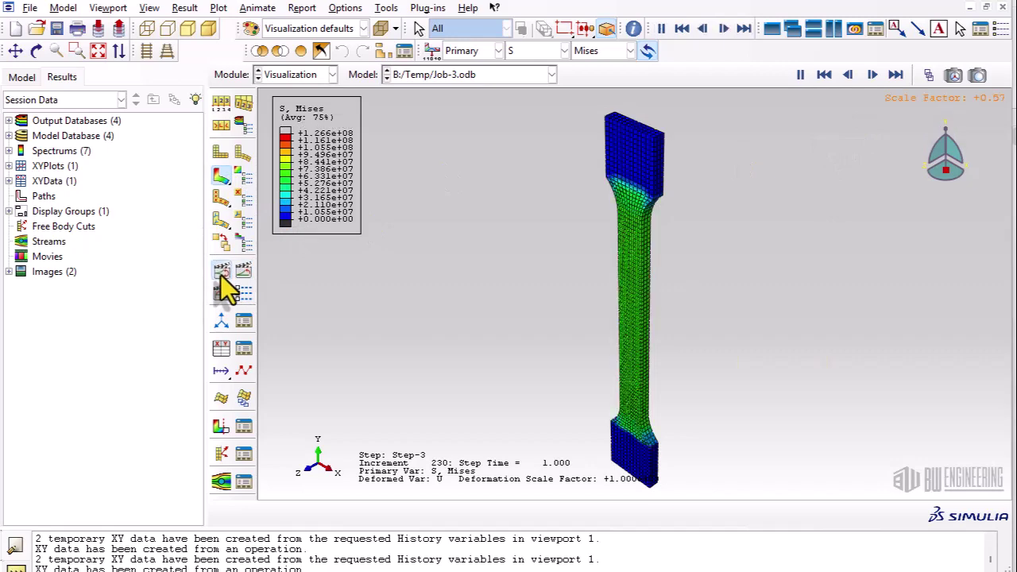
click(243, 272)
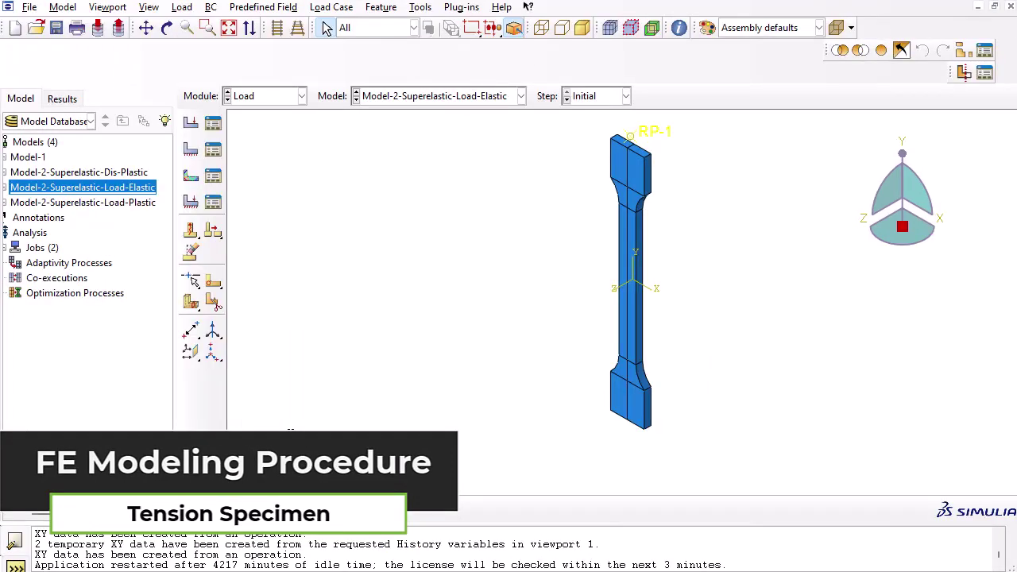
Step: Switch to the Part module and expand TensionSpecimen's features down to Solid extrude-1
click(275, 99)
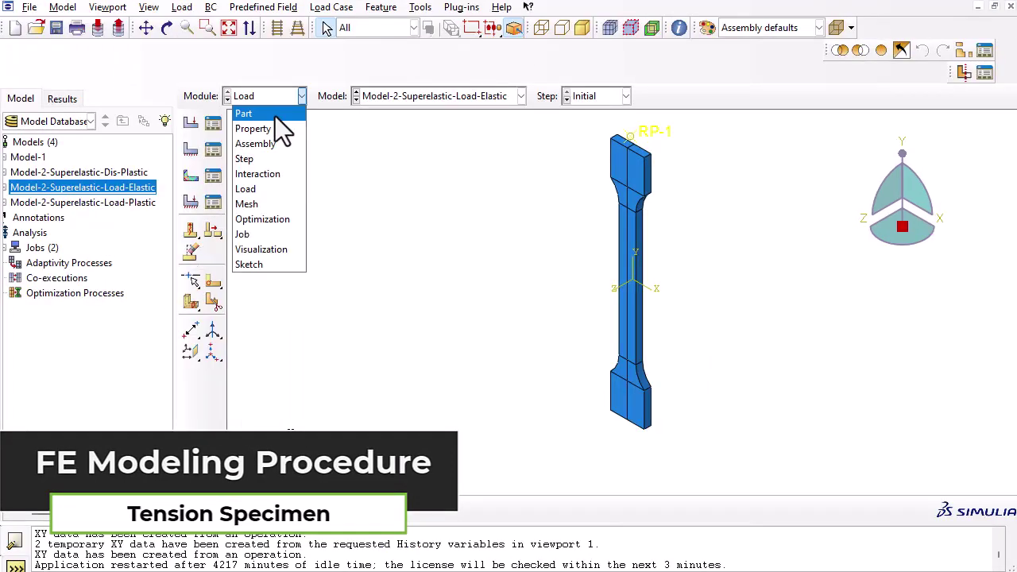
click(274, 116)
click(180, 7)
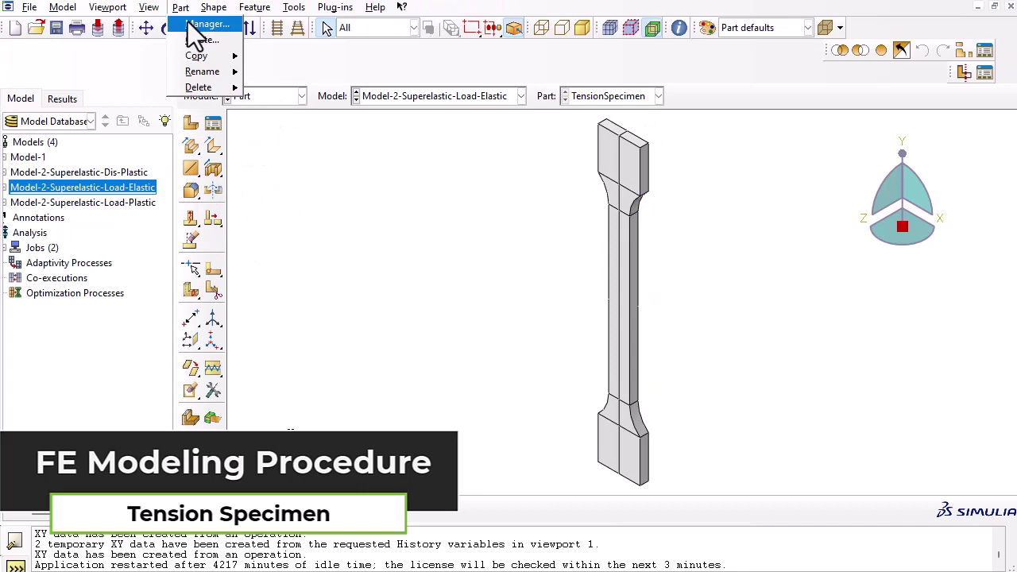
click(11, 199)
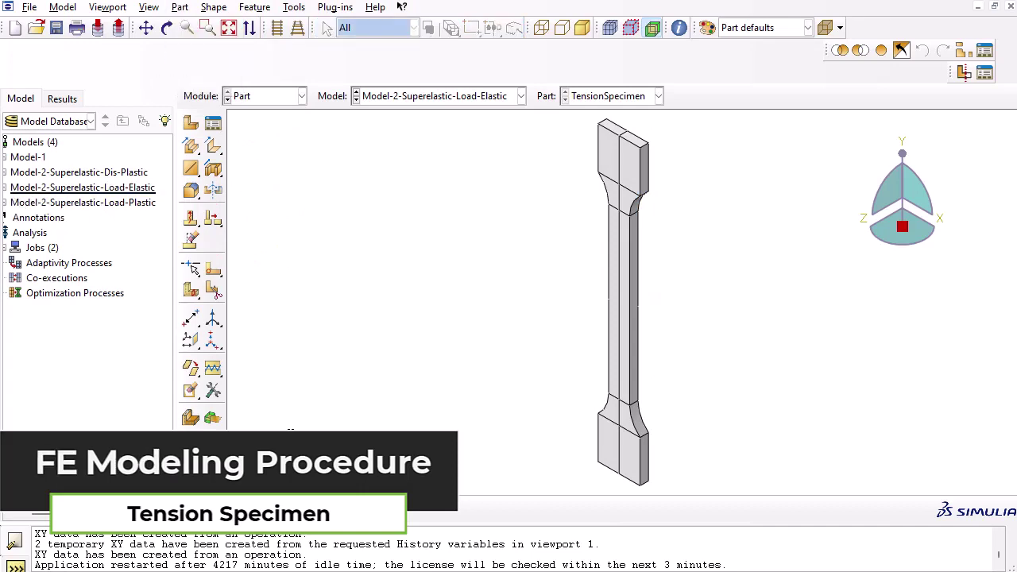
double_click(23, 187)
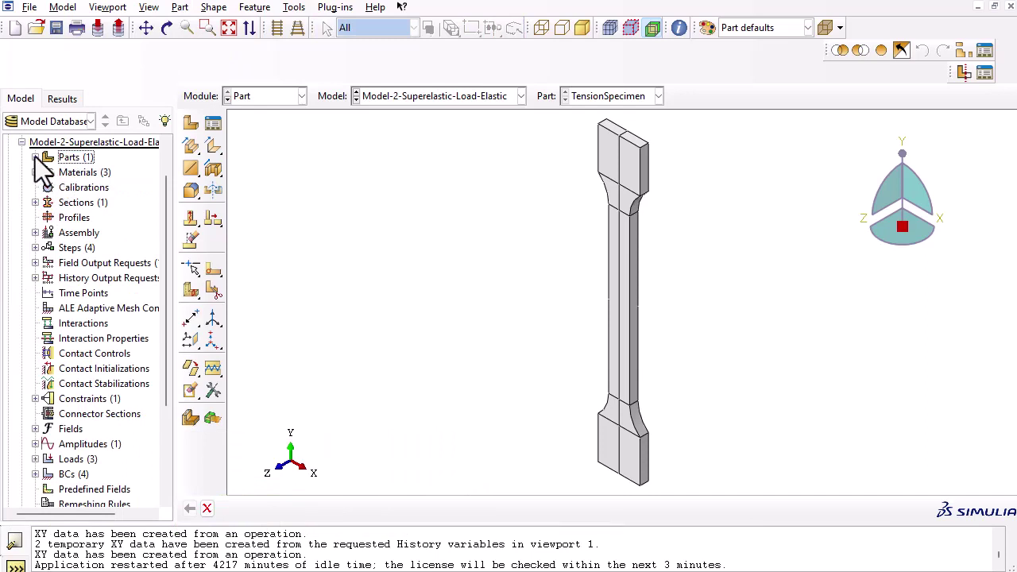
click(34, 157)
click(49, 172)
click(90, 191)
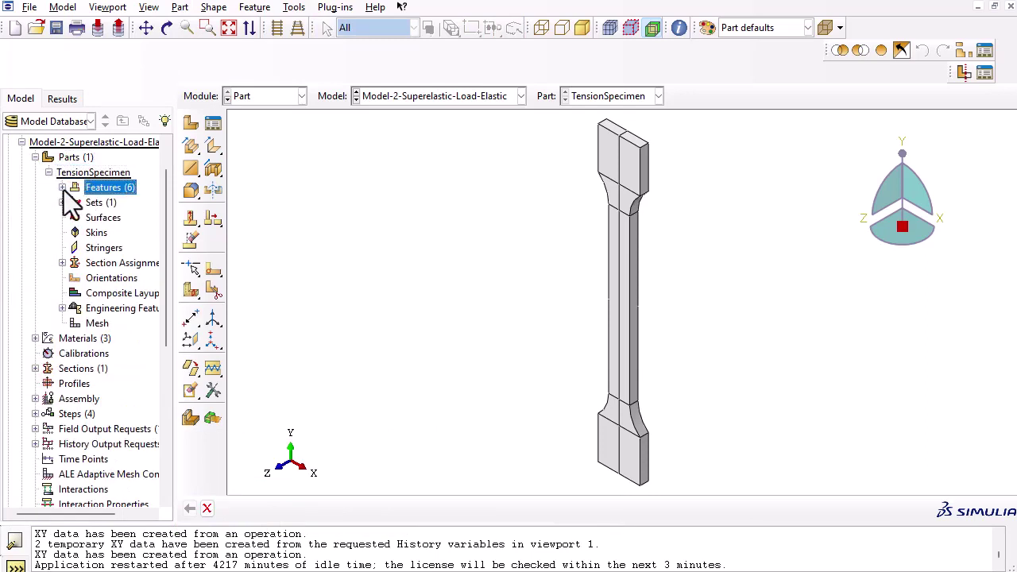
click(62, 187)
click(94, 203)
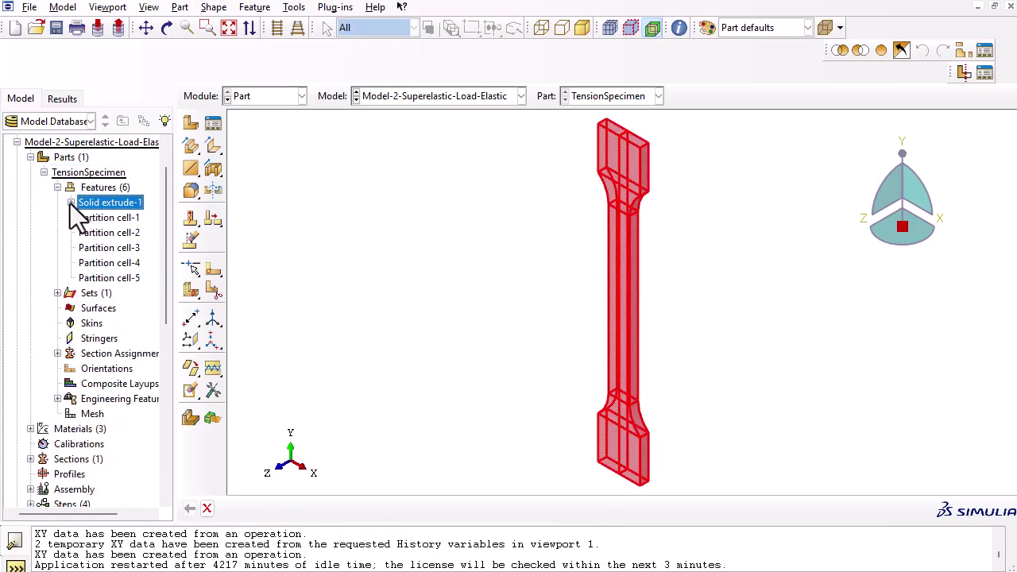
click(70, 203)
Step: Open the specimen's section sketch and leave it without changes
double_click(112, 217)
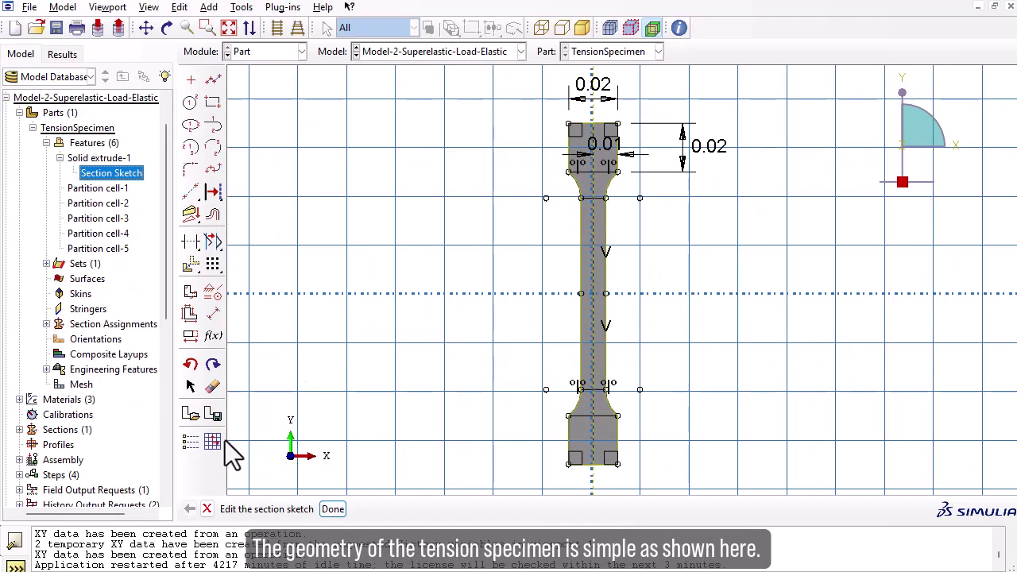
click(332, 508)
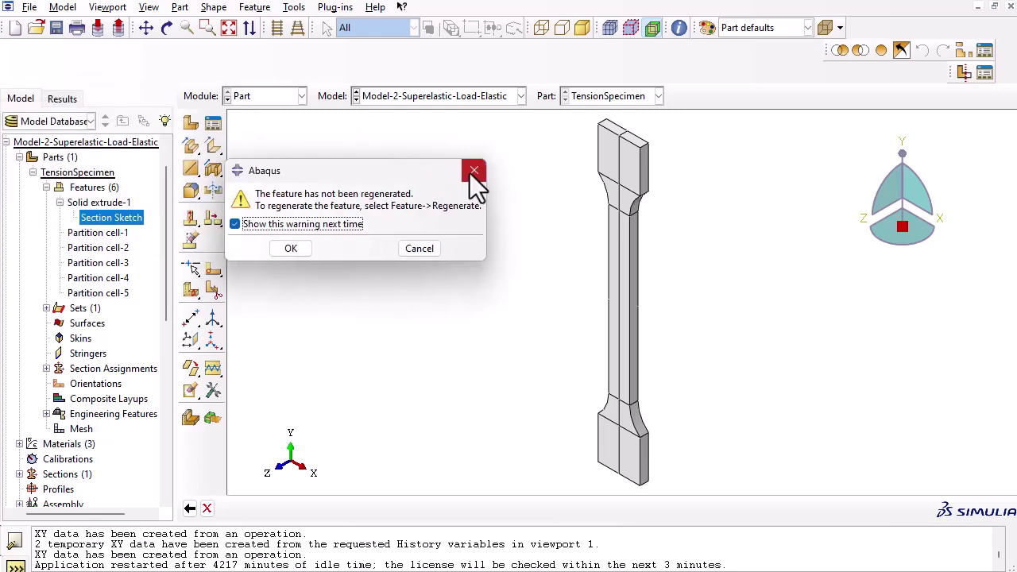
click(471, 169)
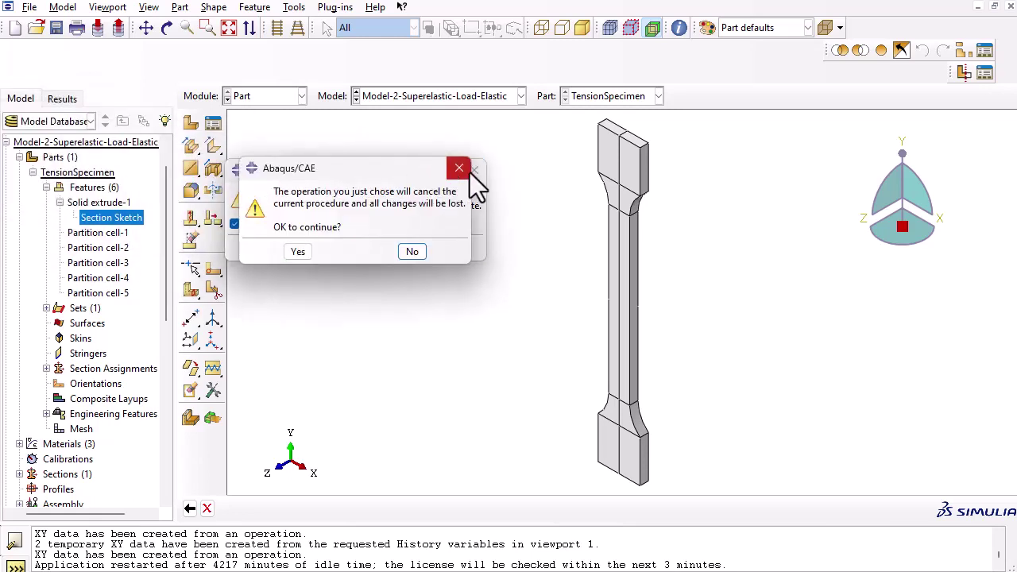
click(296, 252)
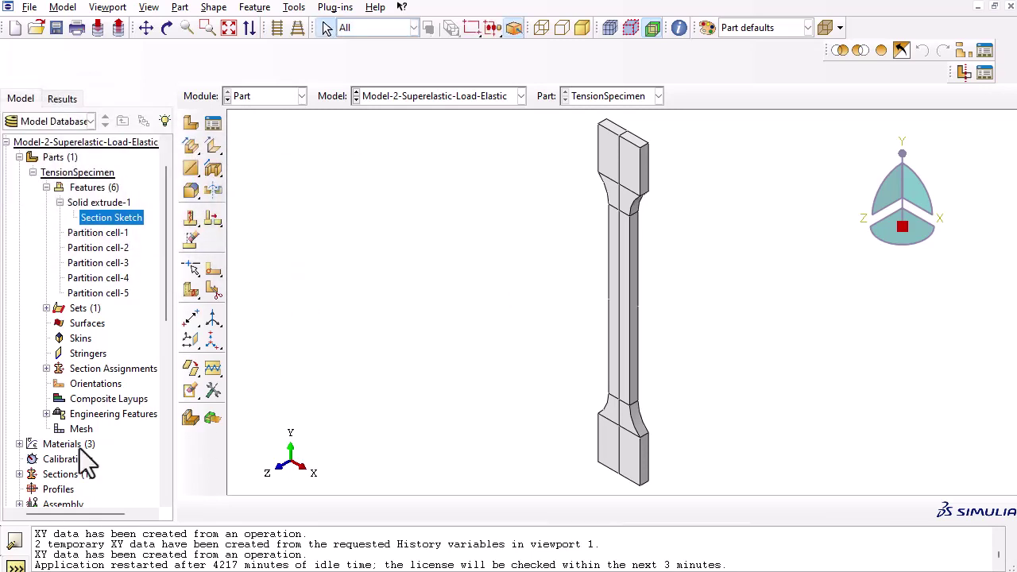
Step: Highlight the five partition cells on the part and select its Mesh entry
click(121, 234)
shift+click(108, 294)
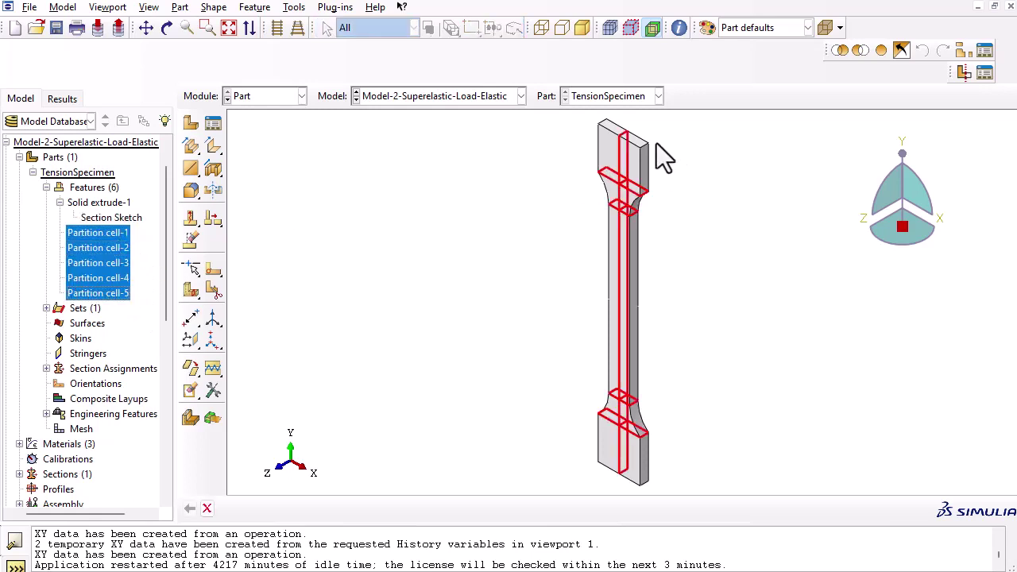
click(84, 431)
Step: Display the part's mesh and check its 0.0015 global seed size
double_click(84, 431)
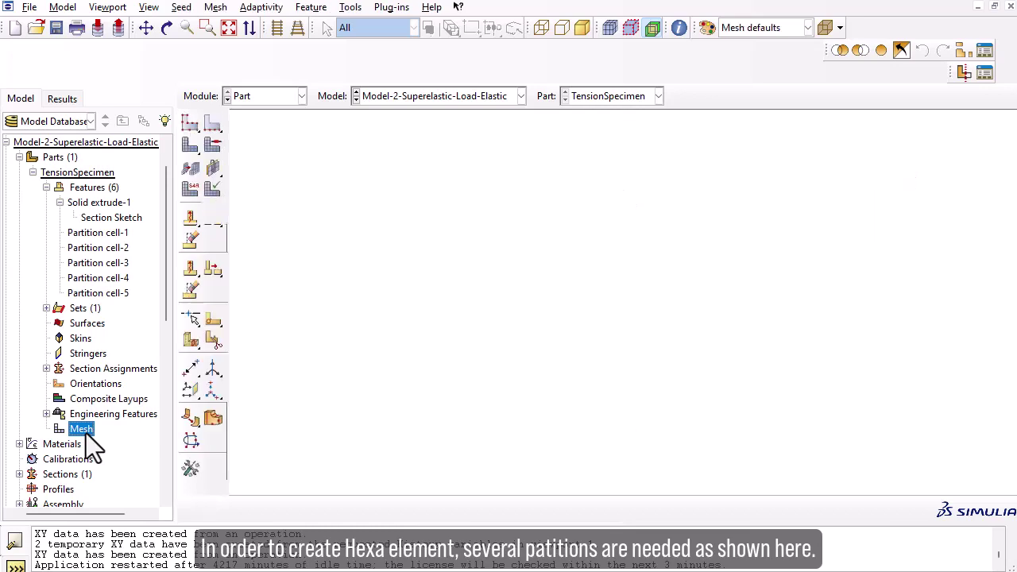
scroll(640, 203, up, 3)
scroll(641, 202, down, 3)
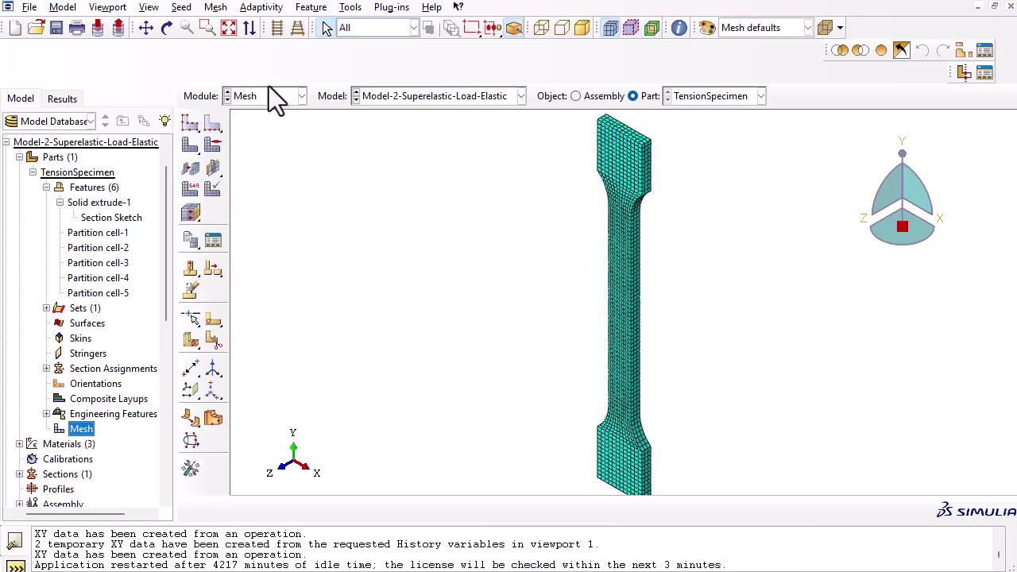
click(182, 7)
click(195, 24)
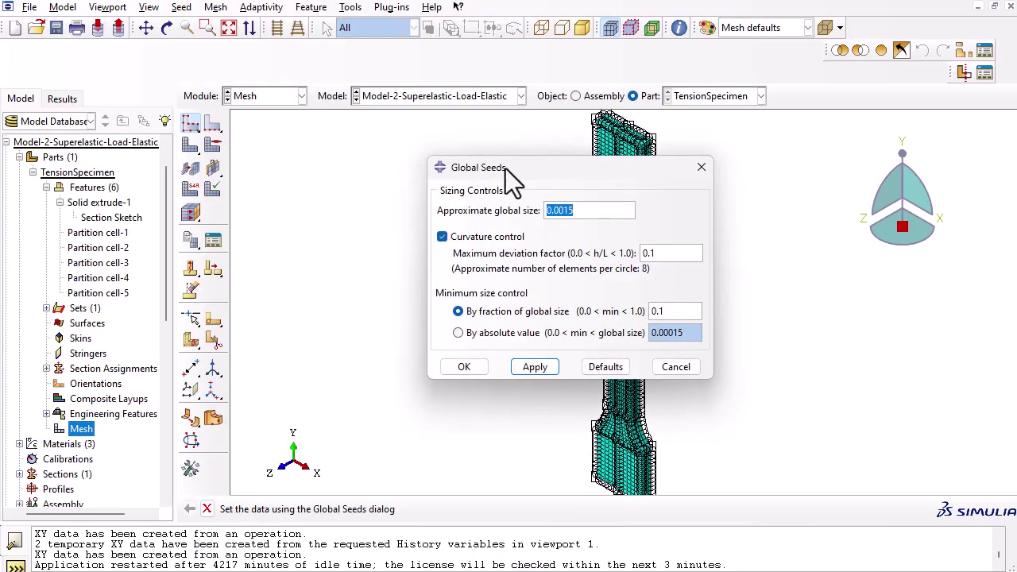
drag(505, 169, 408, 181)
click(603, 182)
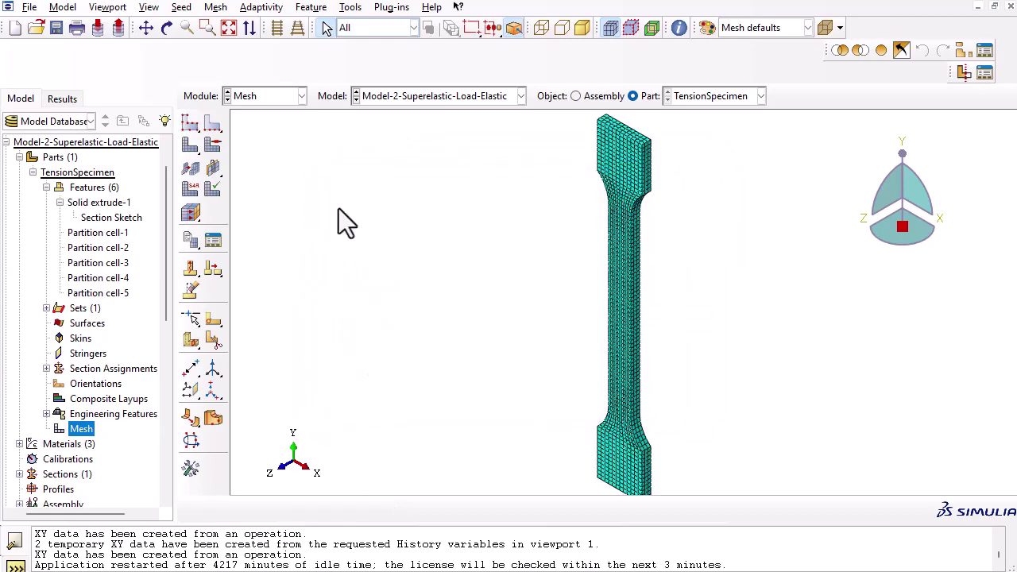
click(294, 97)
Step: Open the NITIROL_A_MKS material editor from the Material Manager after also looking at NITIROL_A2_MKS
click(280, 130)
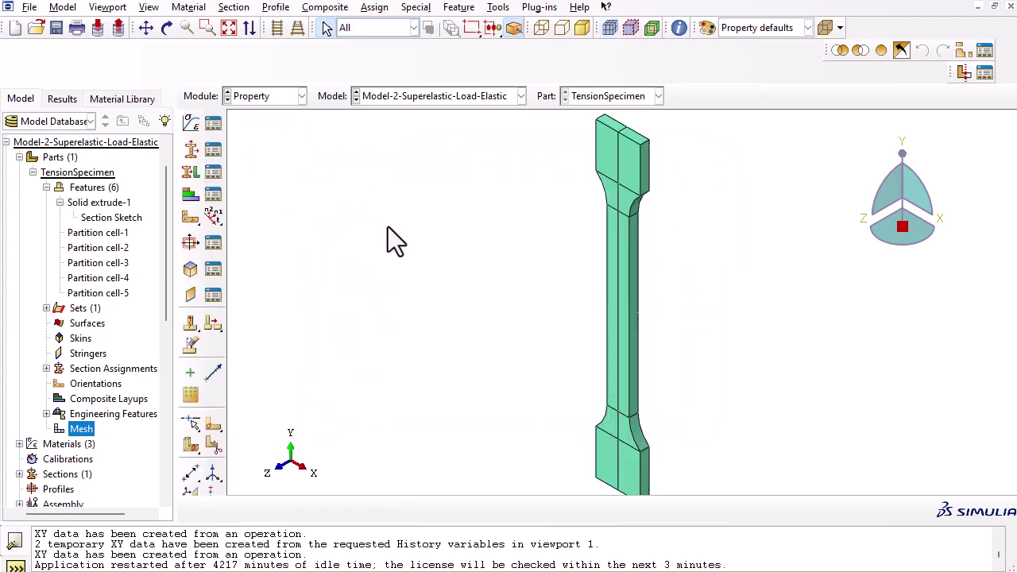
click(198, 7)
click(204, 24)
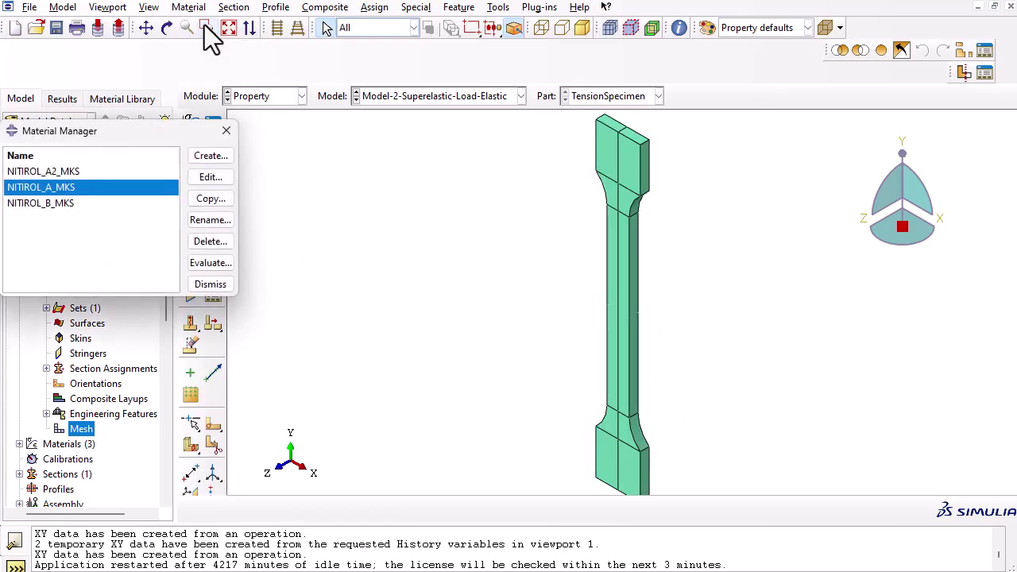
drag(170, 129, 386, 147)
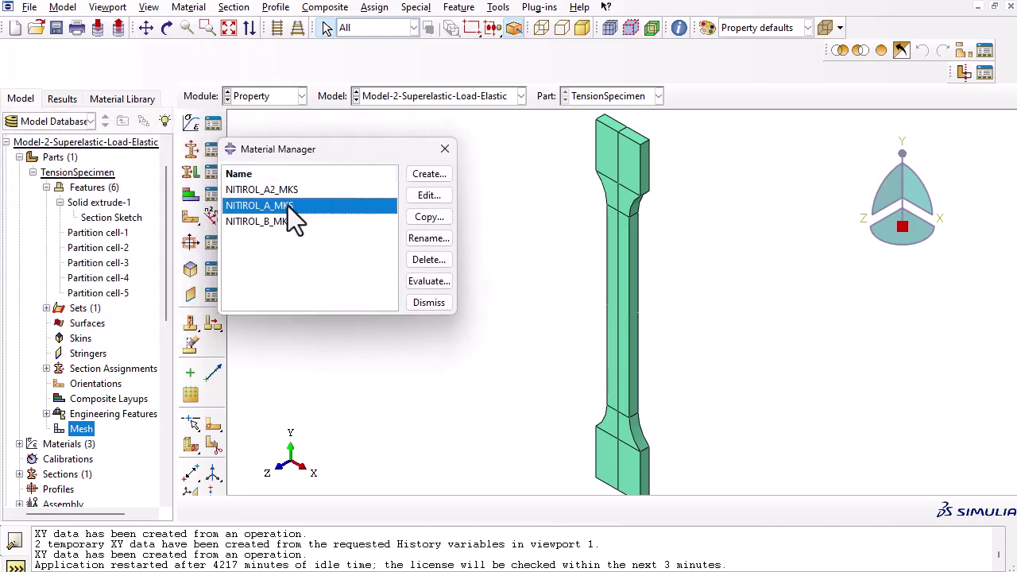
double_click(289, 209)
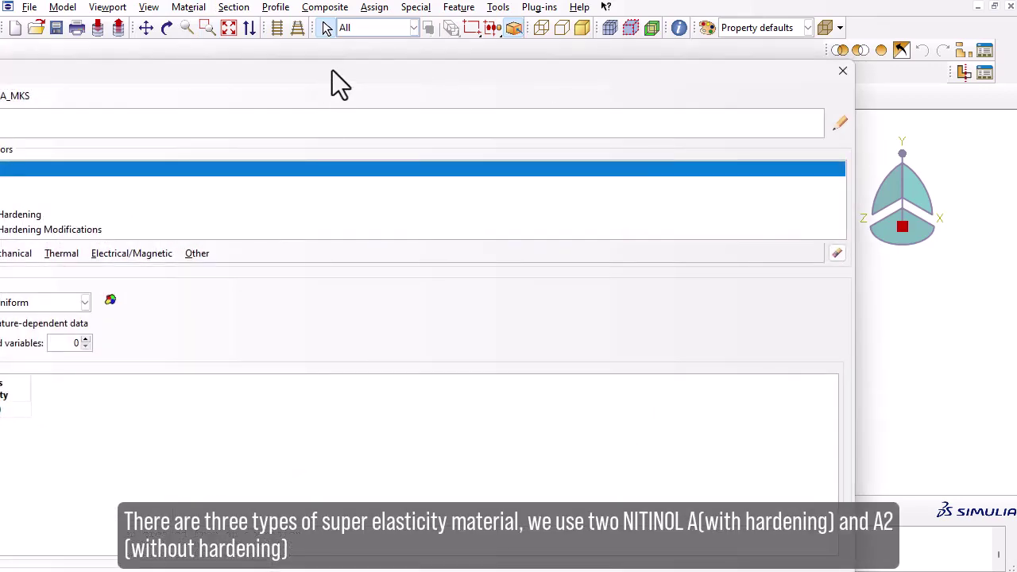
drag(332, 70, 521, 74)
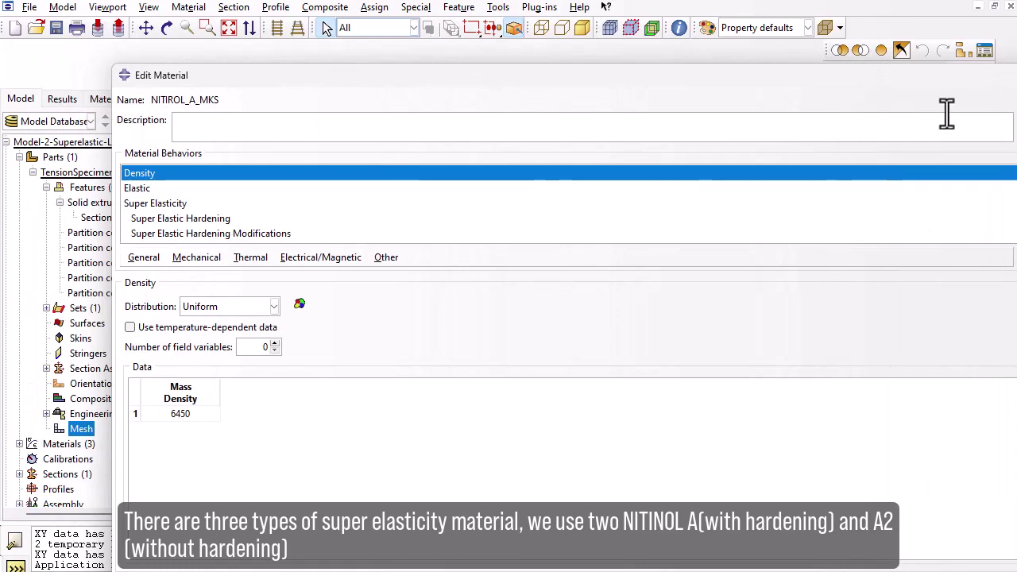
double_click(284, 190)
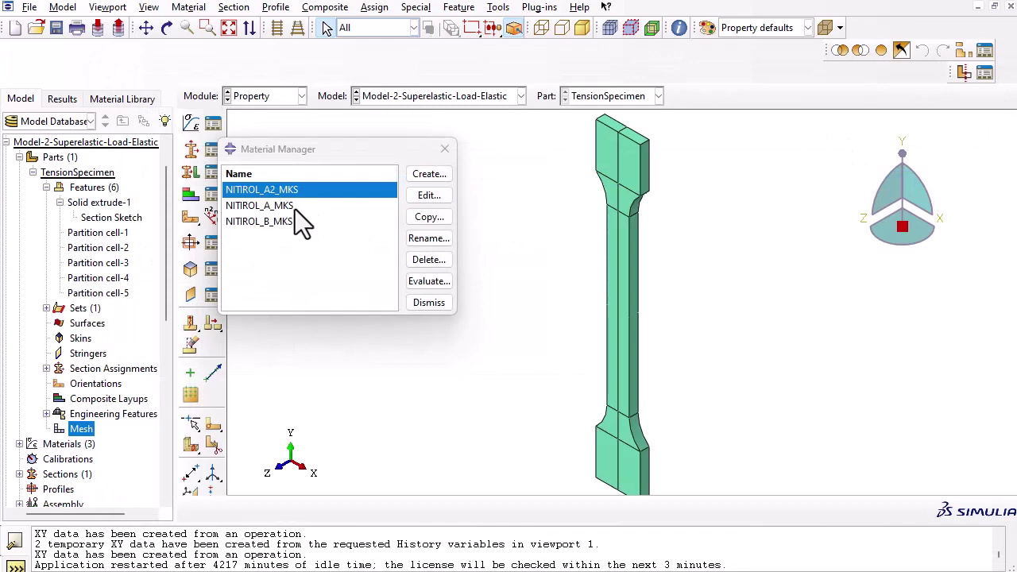
double_click(295, 209)
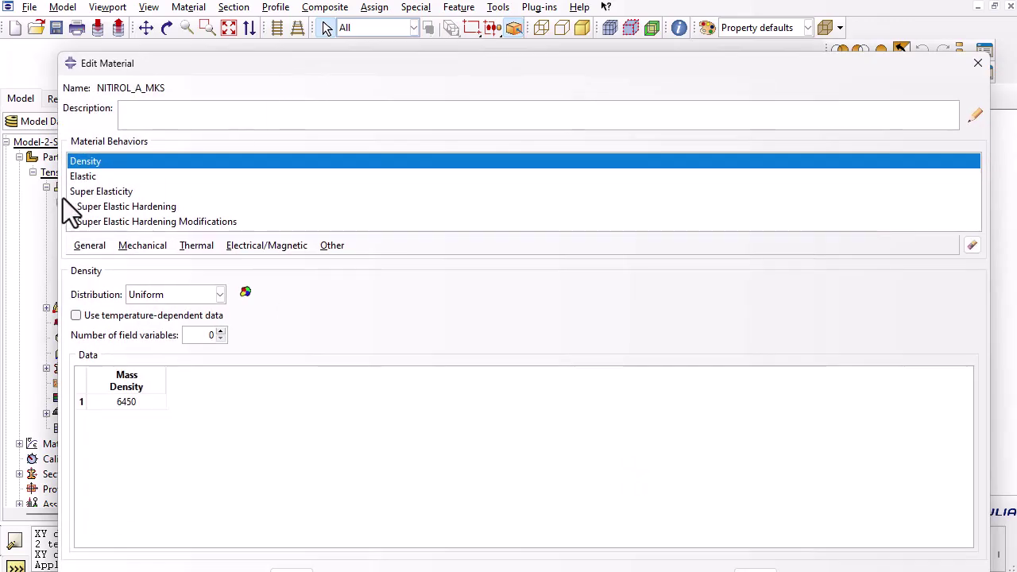
Step: Check the 6450 mass density and the Elastic Young's modulus and Poisson's ratio
double_click(139, 403)
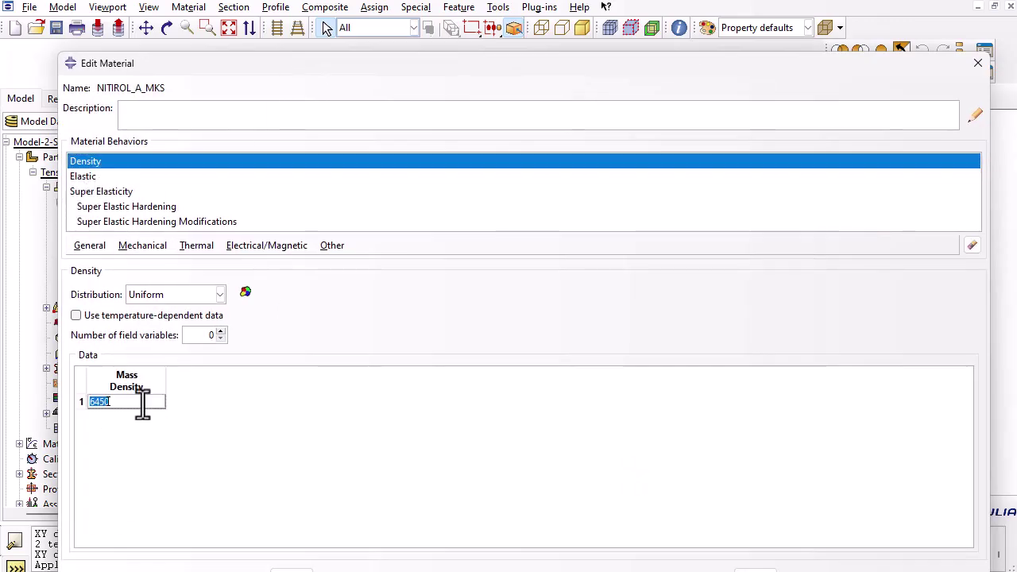
click(96, 176)
double_click(149, 462)
key(Tab)
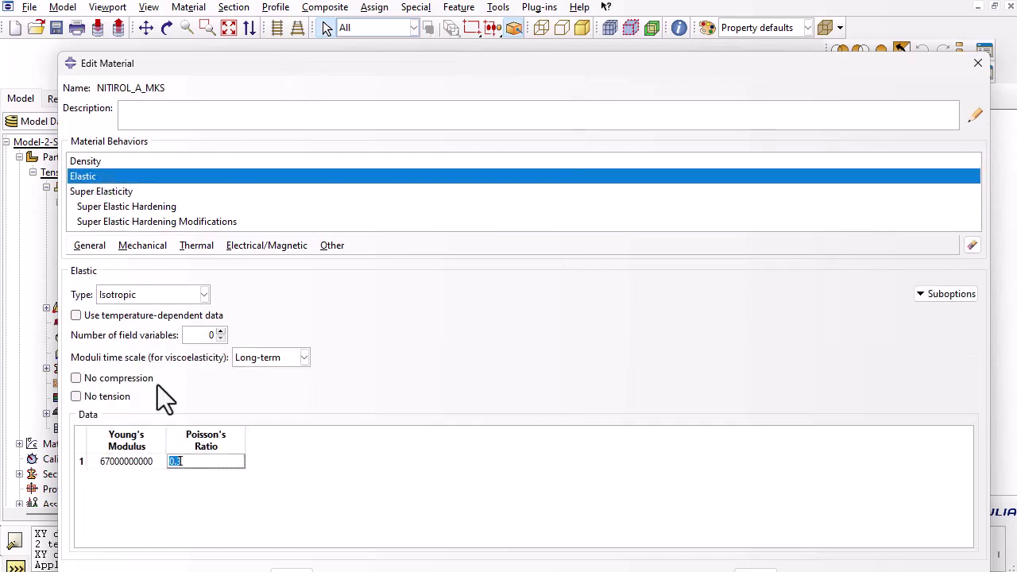
click(116, 192)
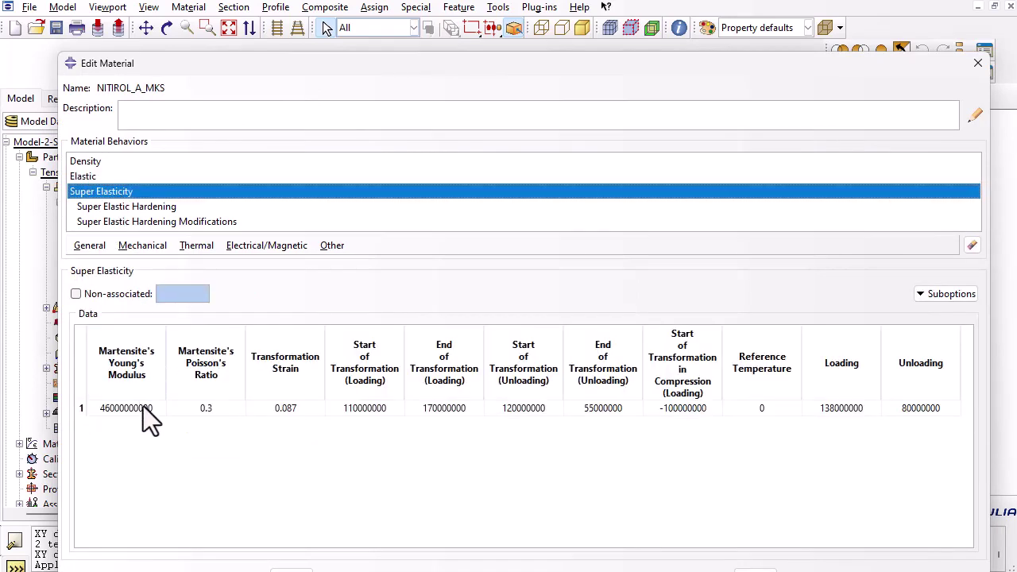
click(139, 366)
click(216, 385)
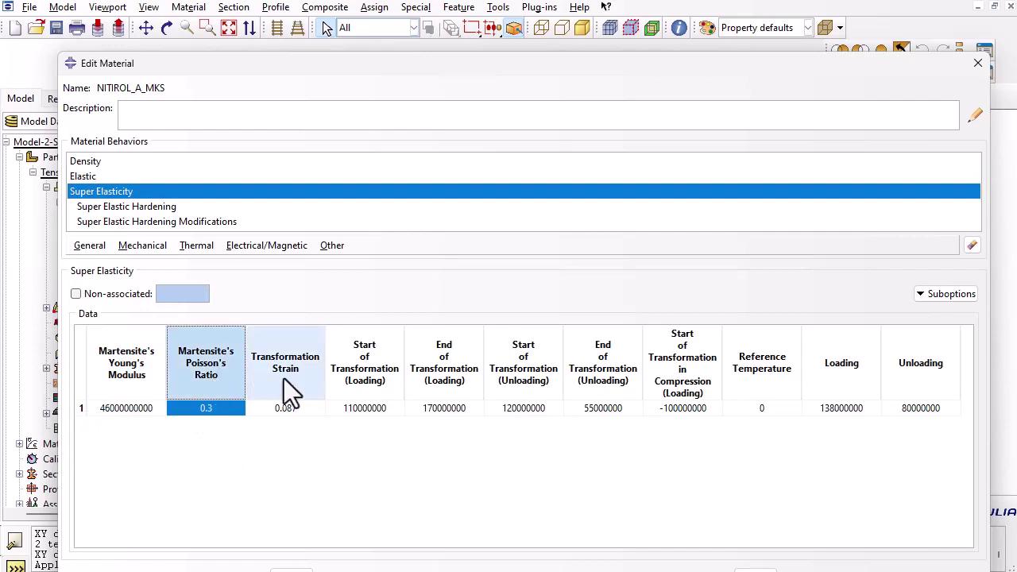
click(283, 378)
click(371, 389)
click(460, 391)
click(518, 382)
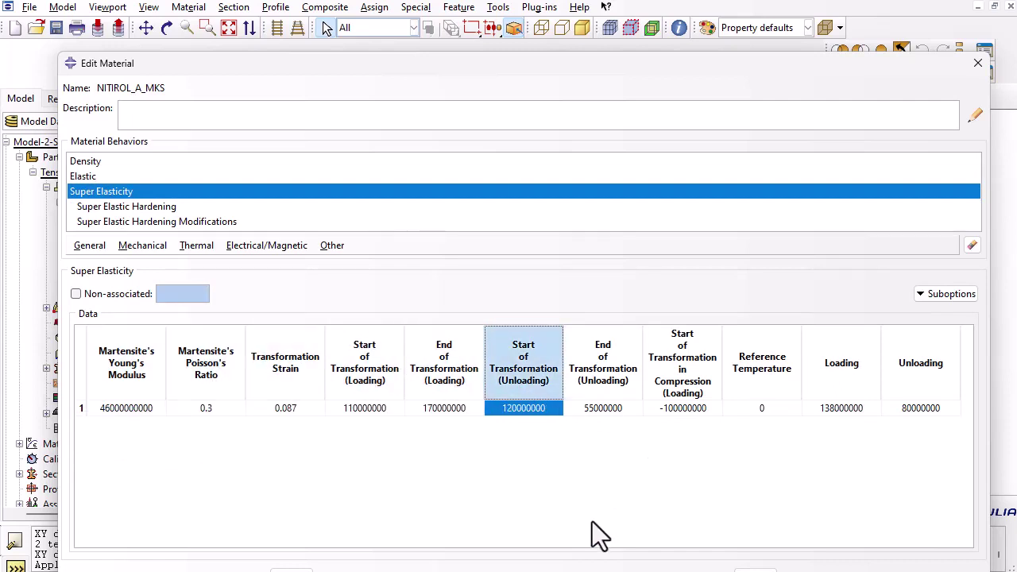
click(928, 375)
click(865, 380)
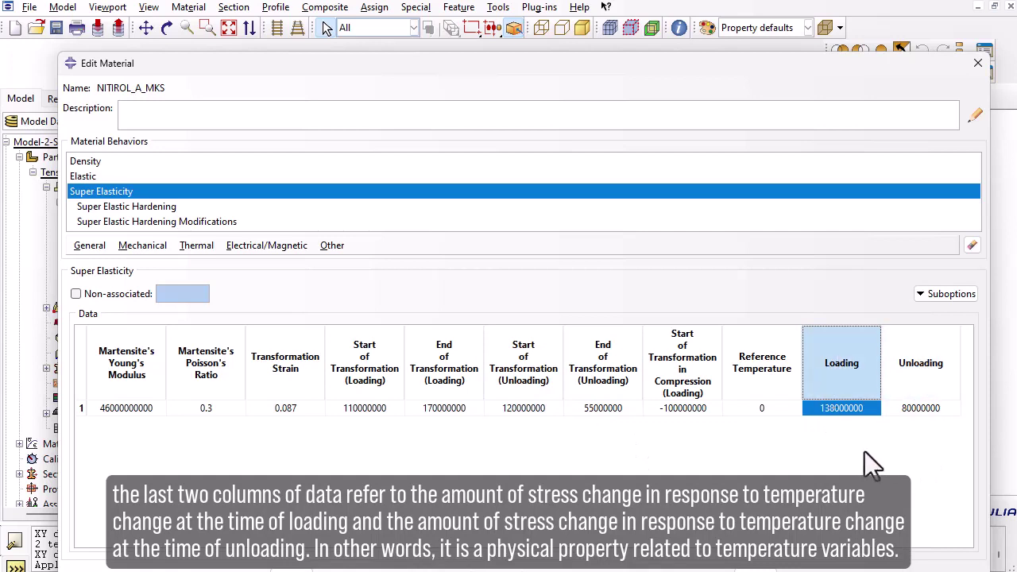
click(137, 210)
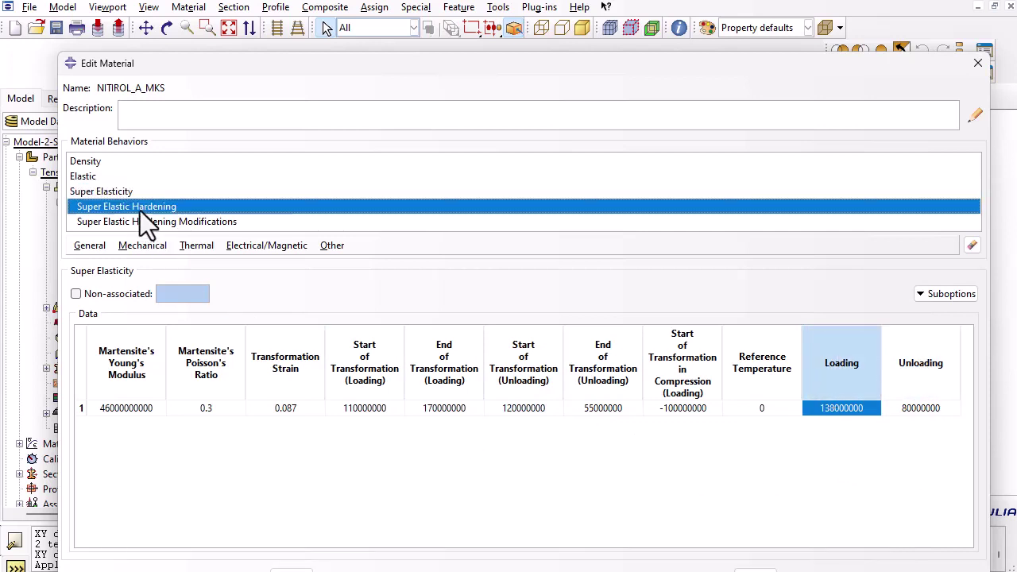
click(925, 296)
click(926, 312)
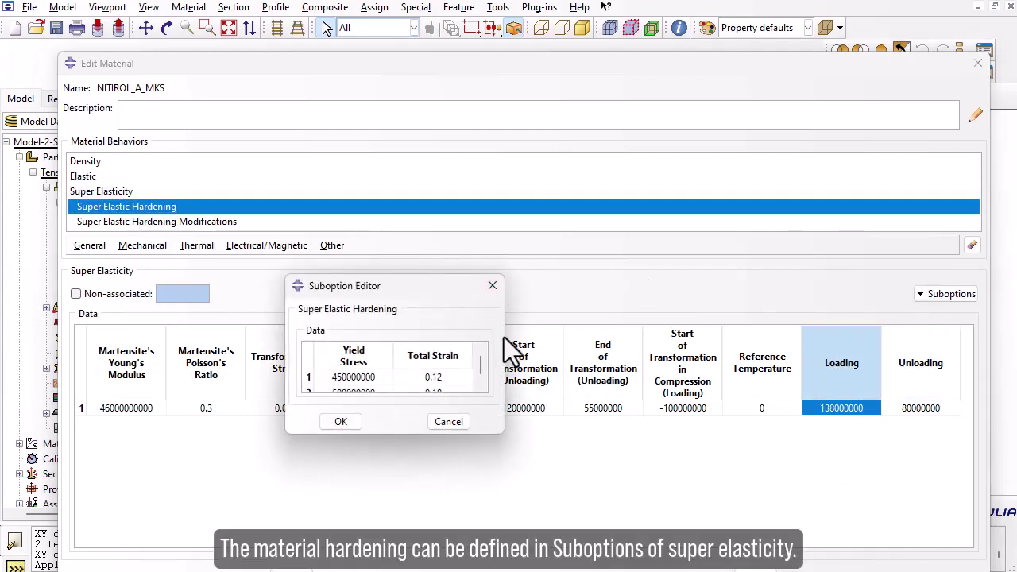
drag(502, 337, 715, 348)
drag(504, 433, 493, 486)
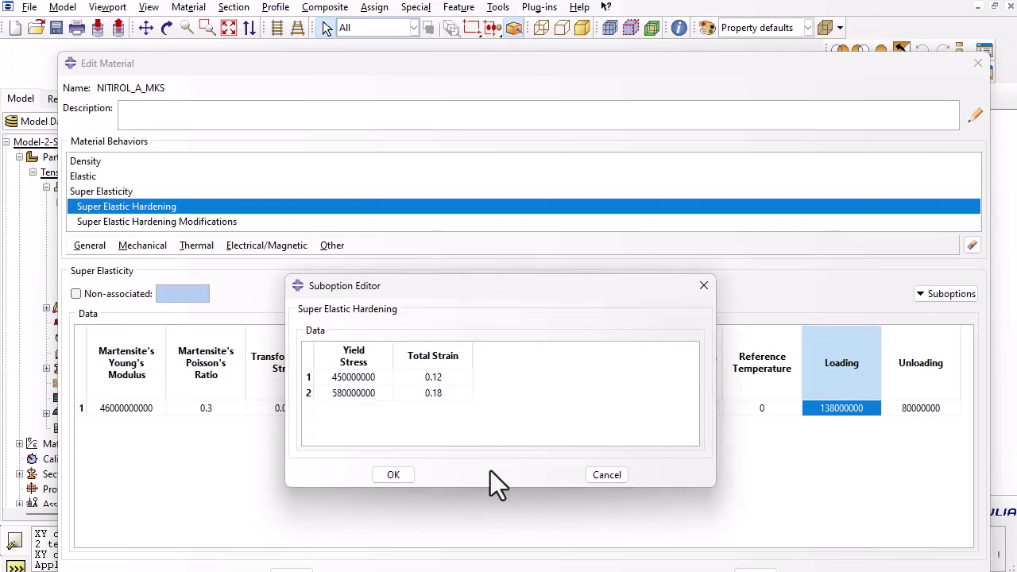
click(618, 470)
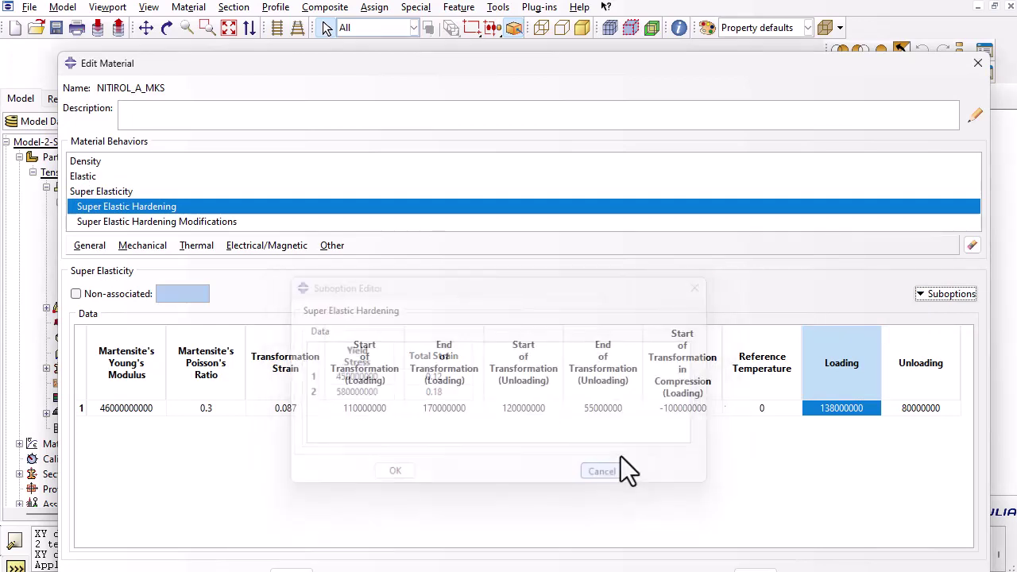
click(928, 297)
click(928, 326)
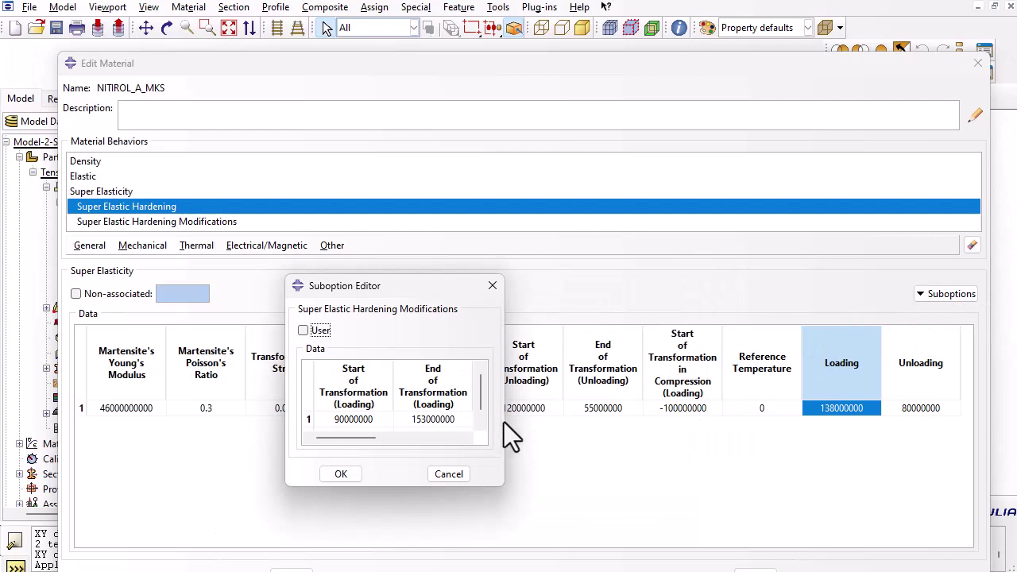
drag(504, 421, 773, 425)
drag(712, 487, 711, 505)
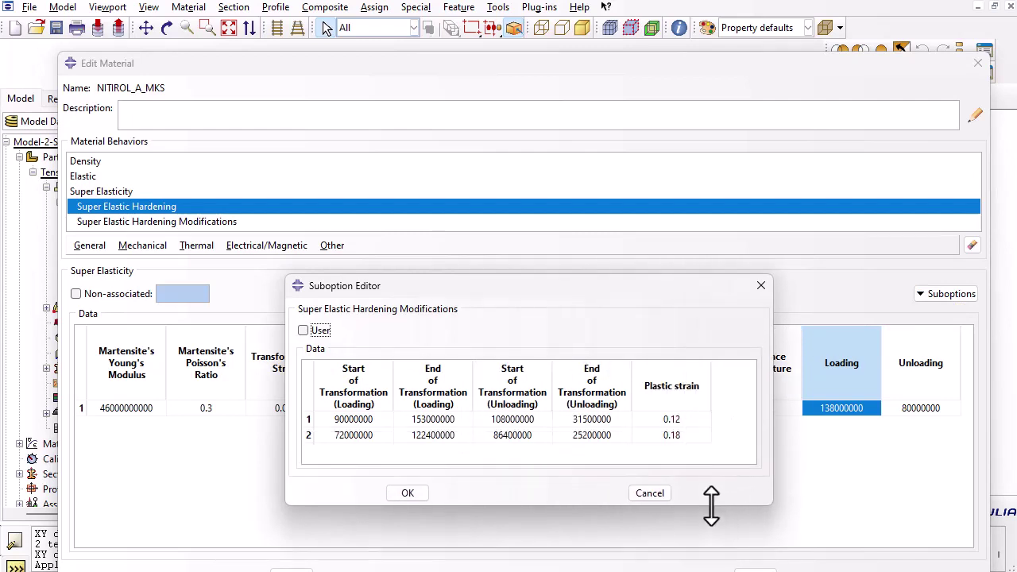
click(759, 285)
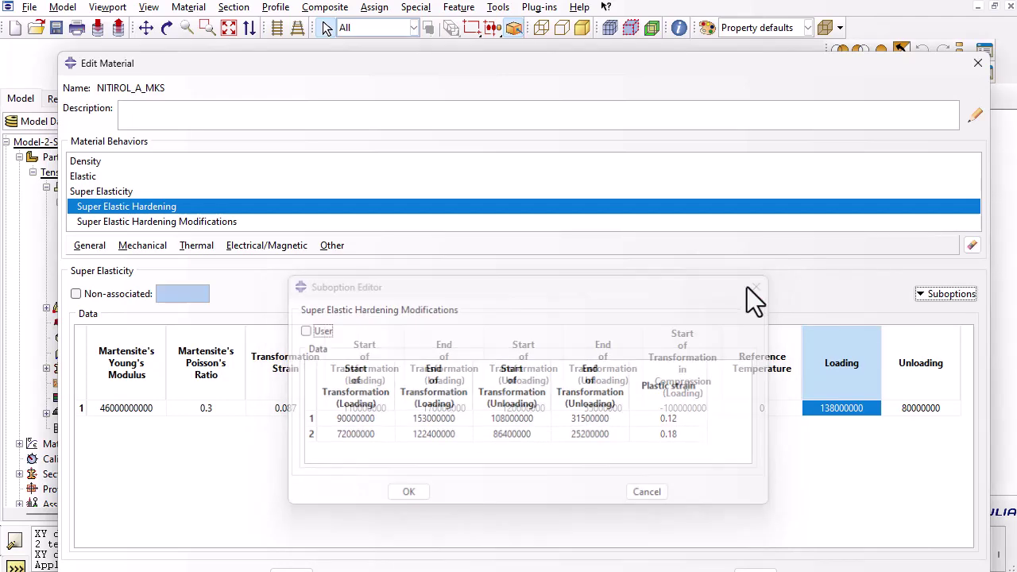
click(238, 223)
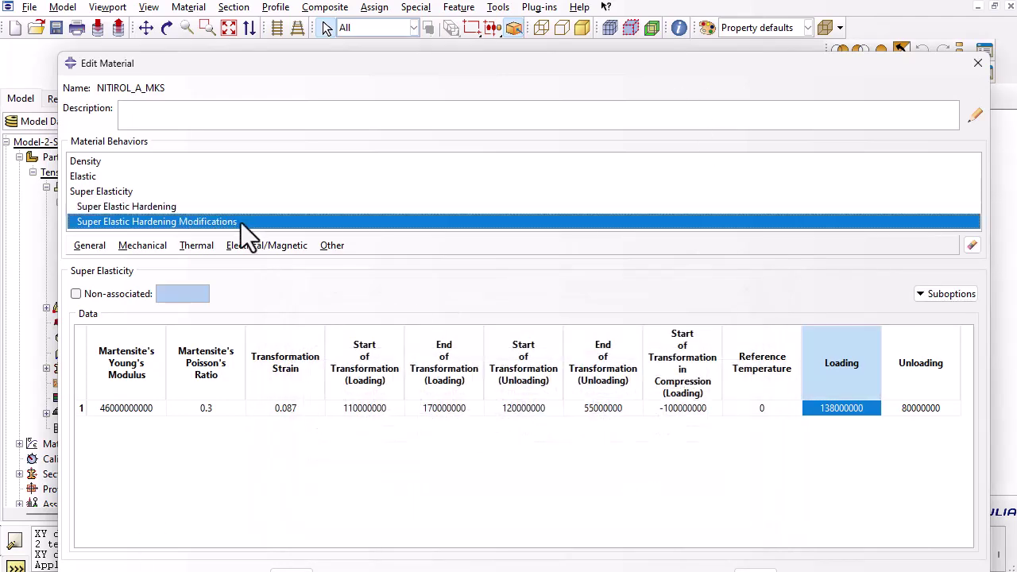
click(977, 63)
Step: Discard the material edits, close the Material Manager and check the Section Manager list
click(517, 351)
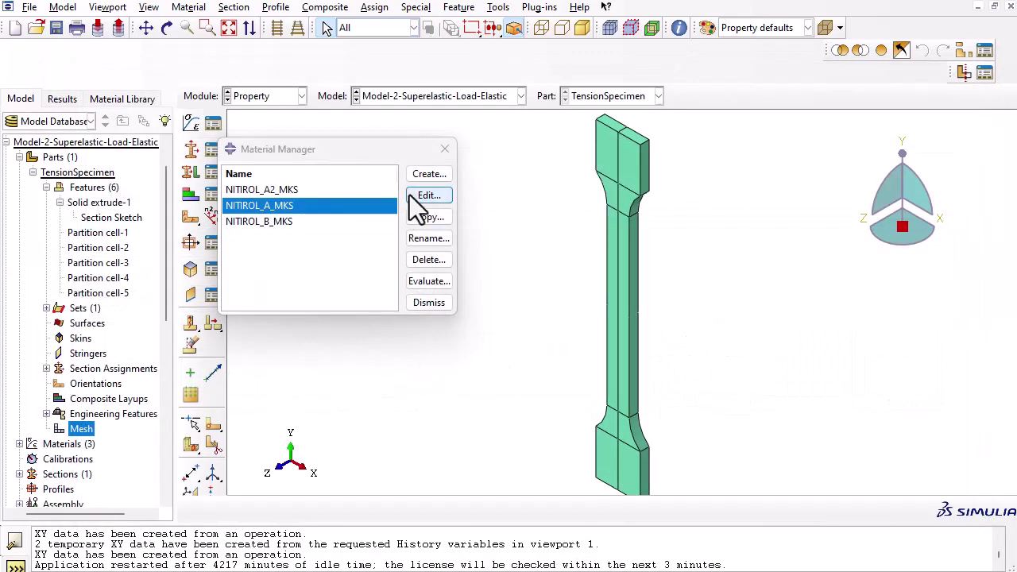
click(445, 151)
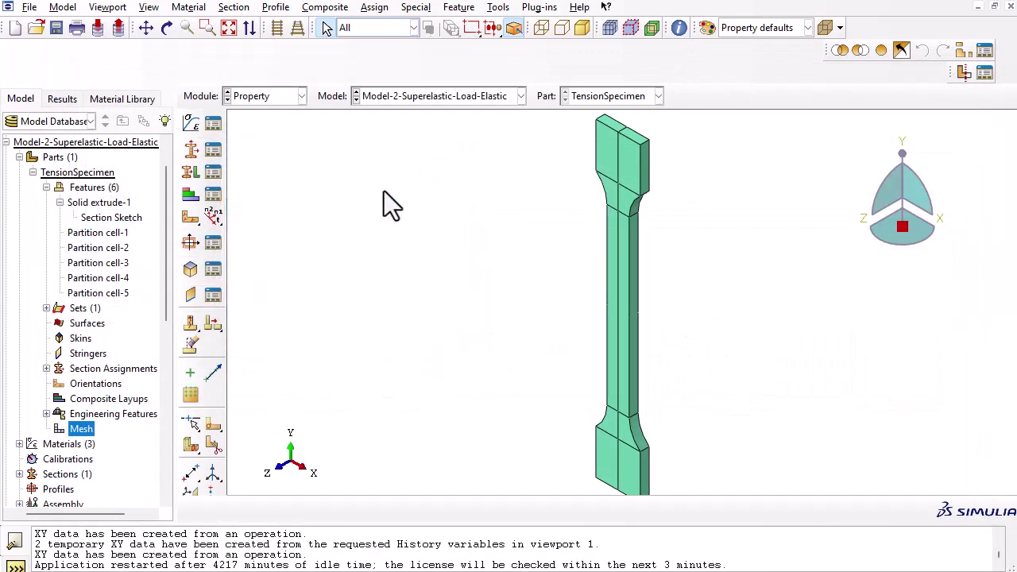
click(242, 14)
click(244, 25)
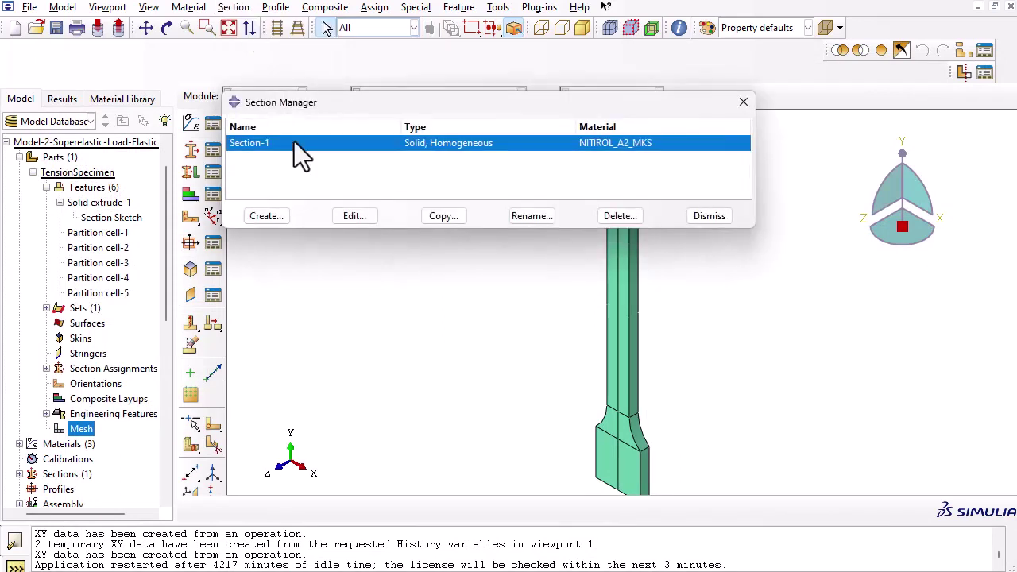
click(705, 219)
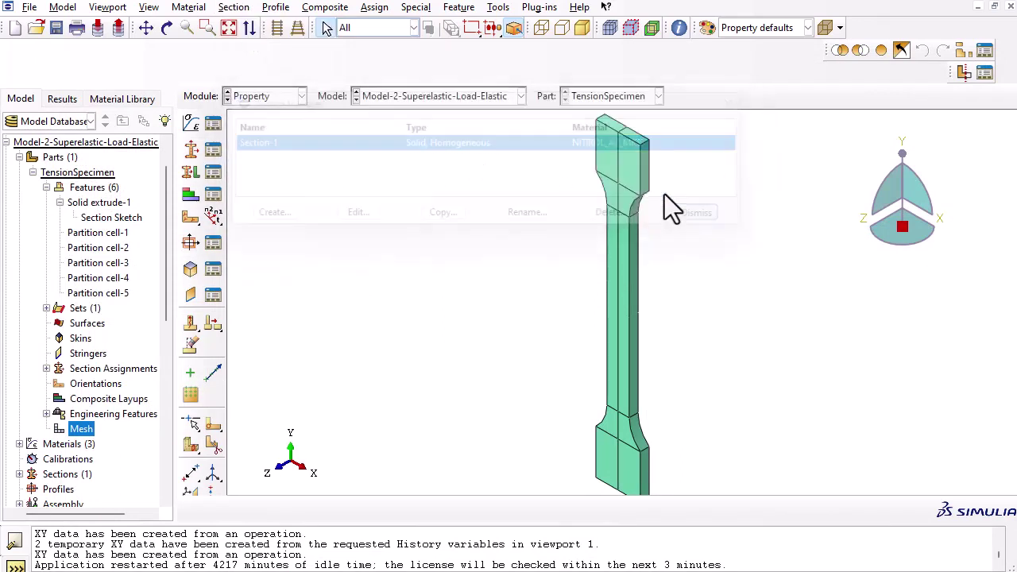
Step: Expand the section assignments to confirm Section-1 (NITIROL_A2_MKS) is assigned to TensionSpecimen
click(374, 7)
click(390, 211)
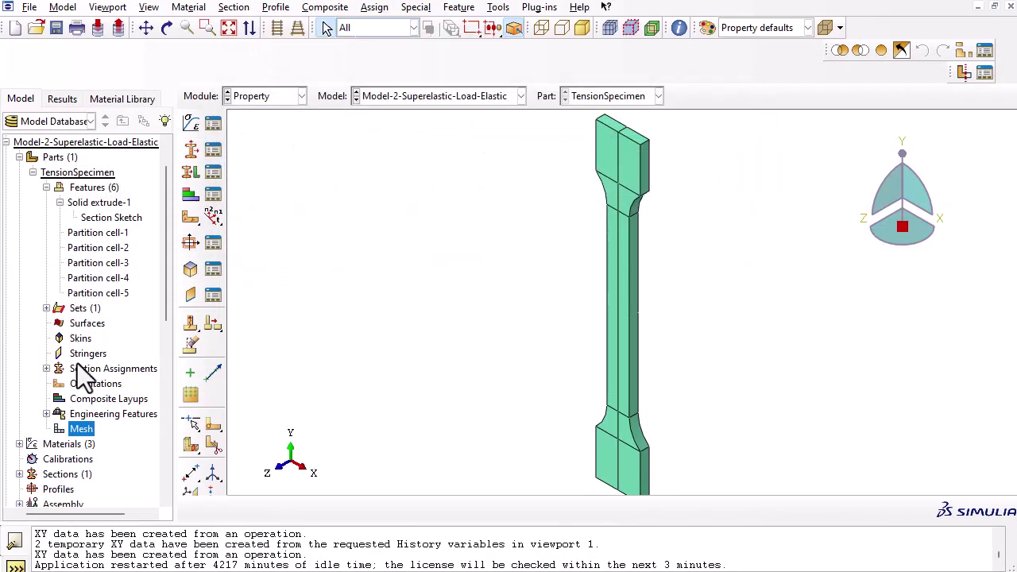
click(46, 369)
click(104, 383)
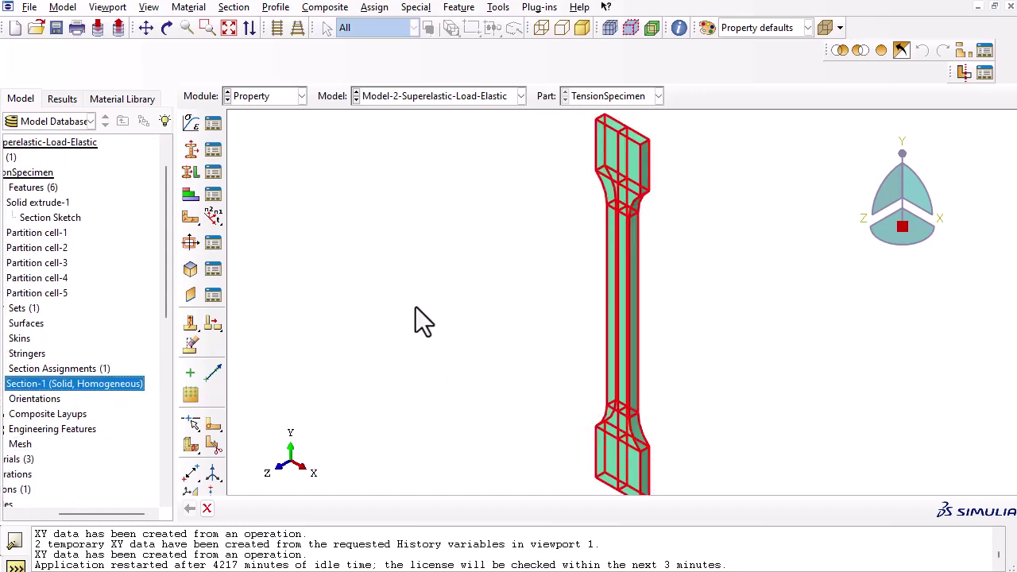
click(302, 96)
Step: Switch through Assembly to the Step module and list Step-1, Step-2 and Step-3 in the Step Manager
click(287, 145)
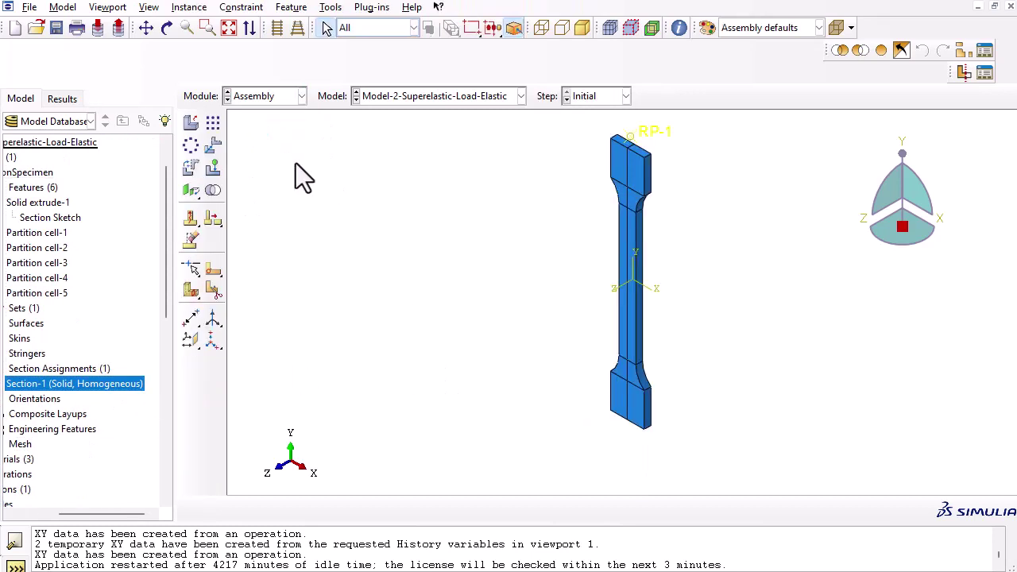
click(300, 97)
click(271, 159)
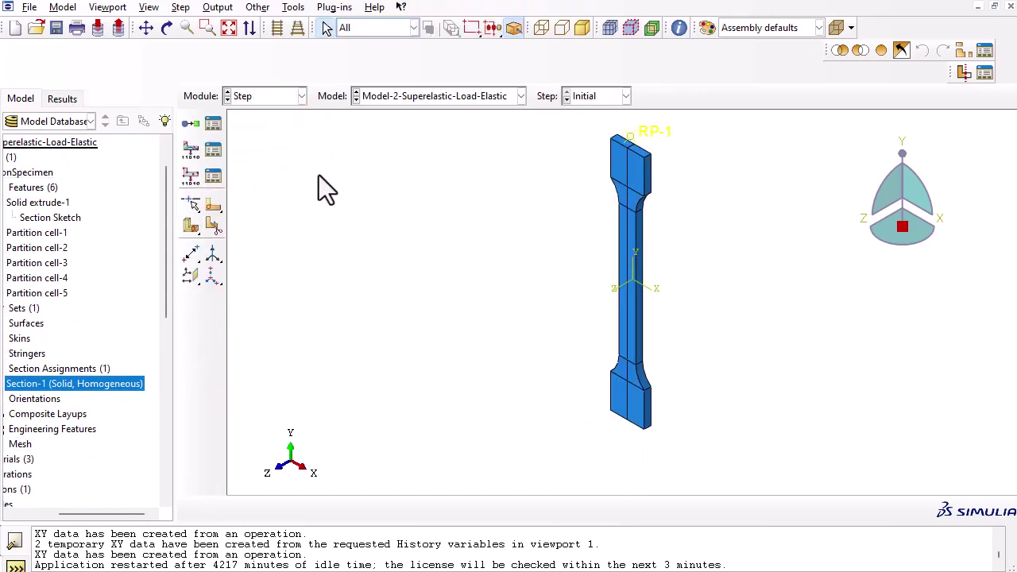
click(180, 7)
click(199, 36)
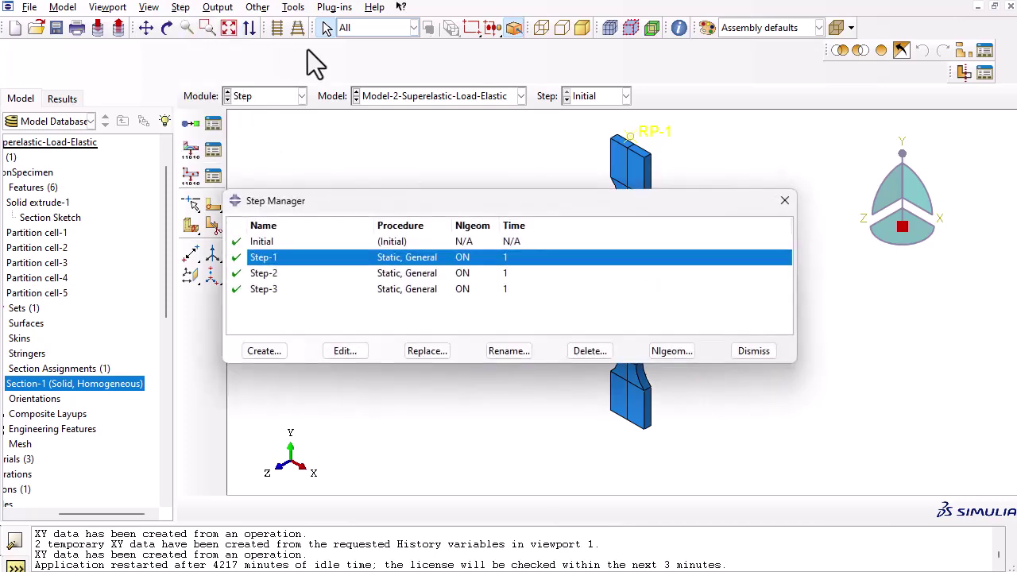
click(397, 273)
click(395, 289)
Step: Confirm Step-1 uses 10000 maximum increments and a 0.001 initial increment, closing without changes
double_click(393, 263)
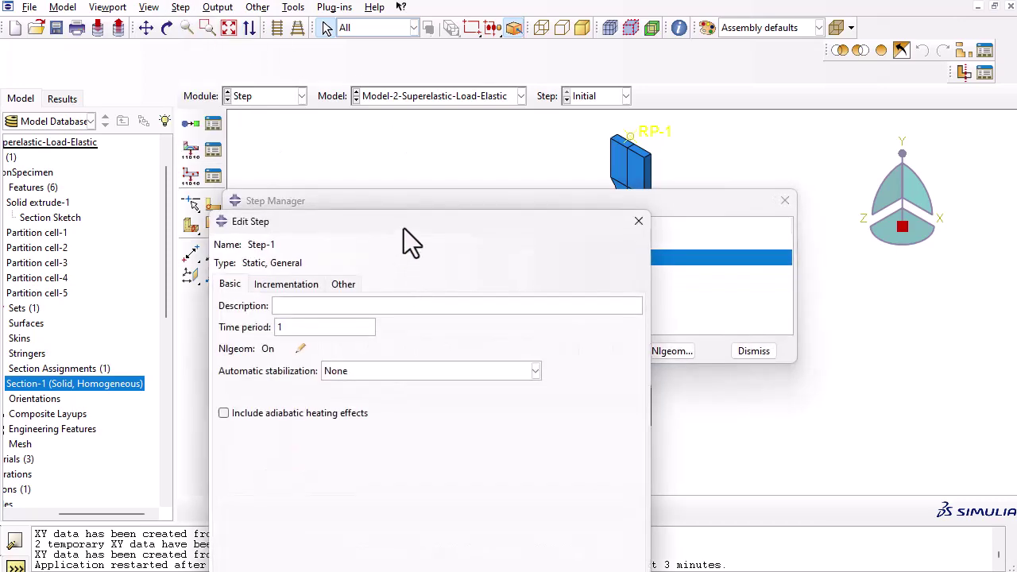
drag(405, 226, 475, 115)
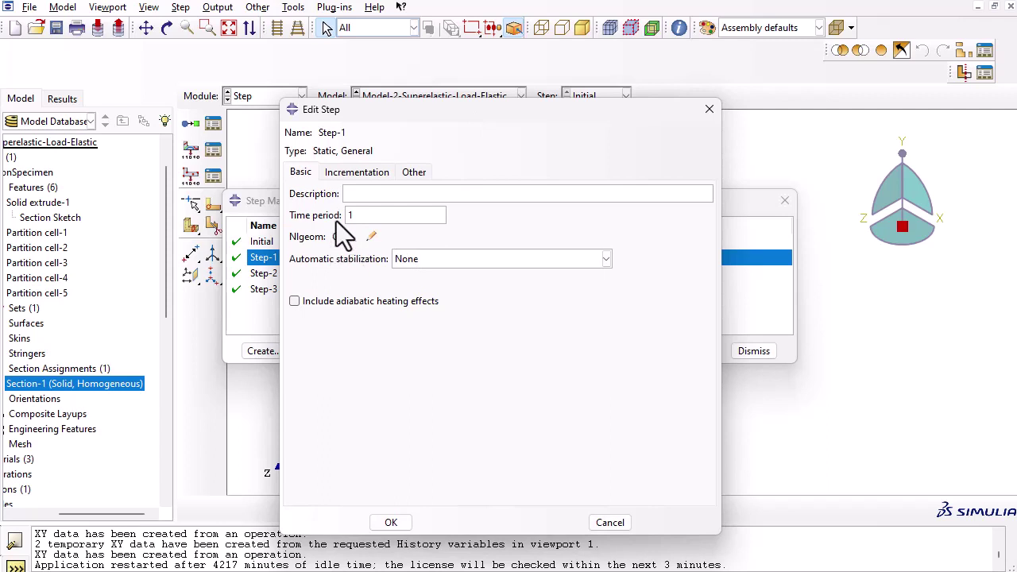
click(358, 177)
drag(475, 212, 419, 212)
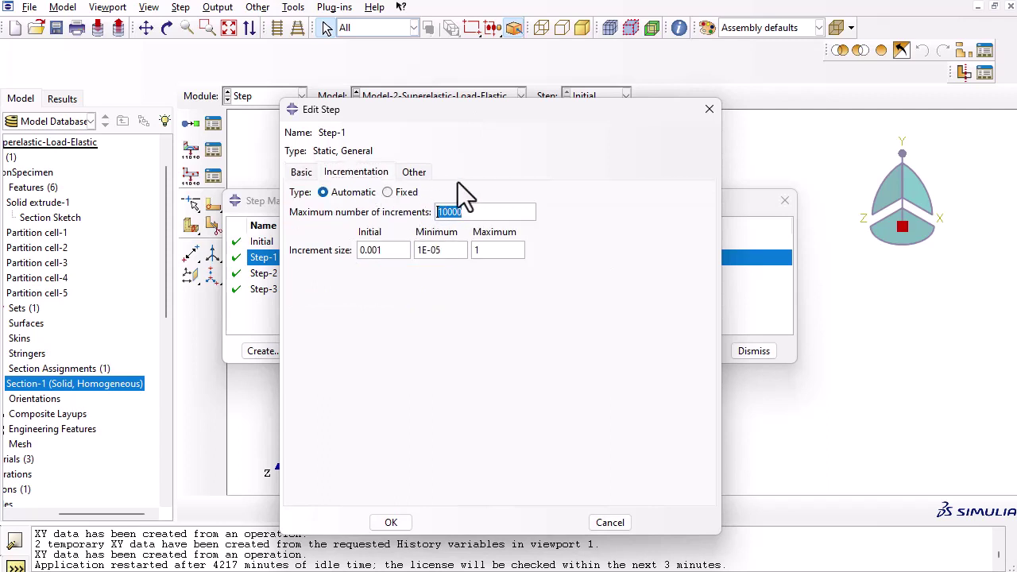
drag(390, 251, 357, 251)
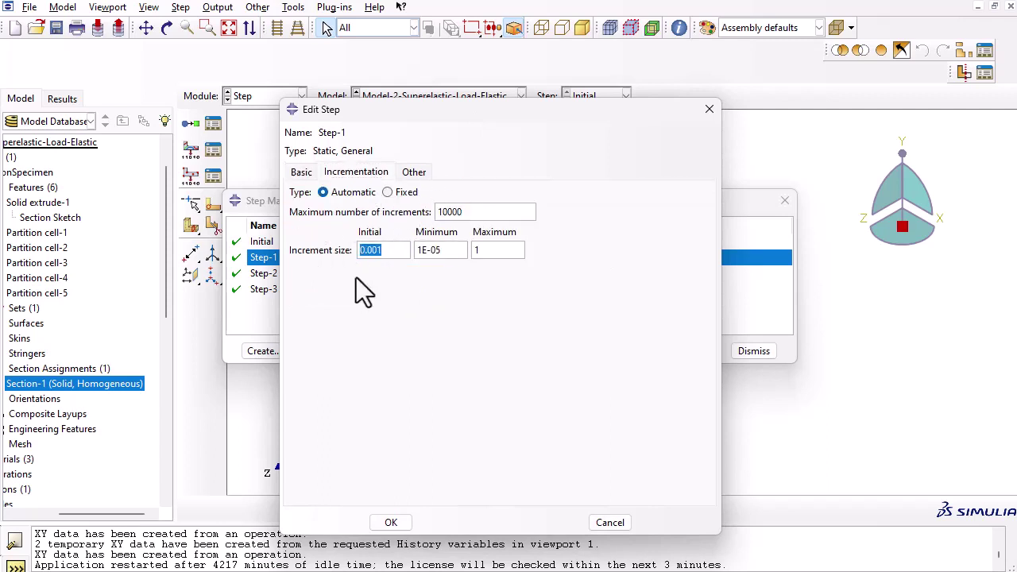
click(610, 523)
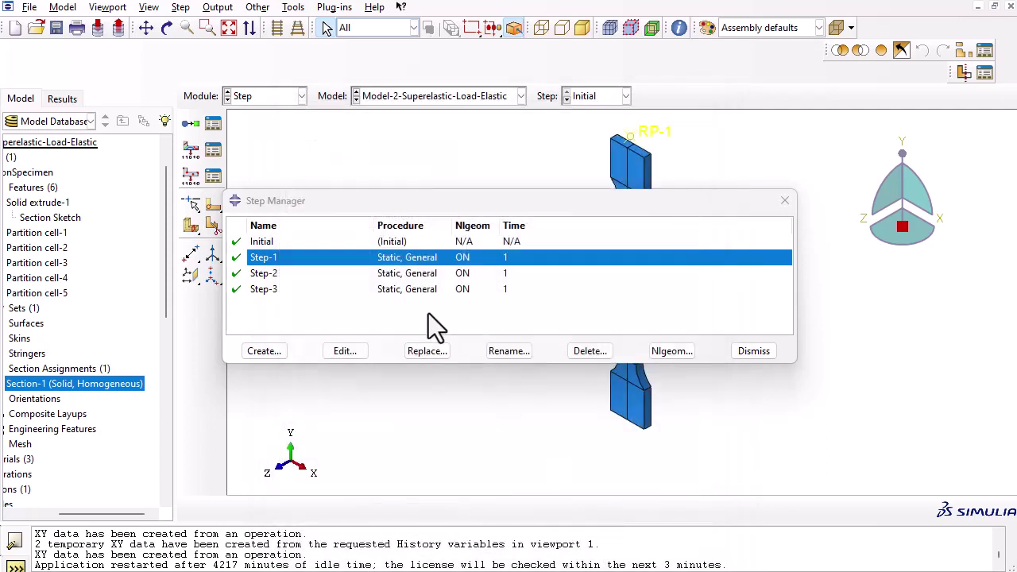
click(743, 356)
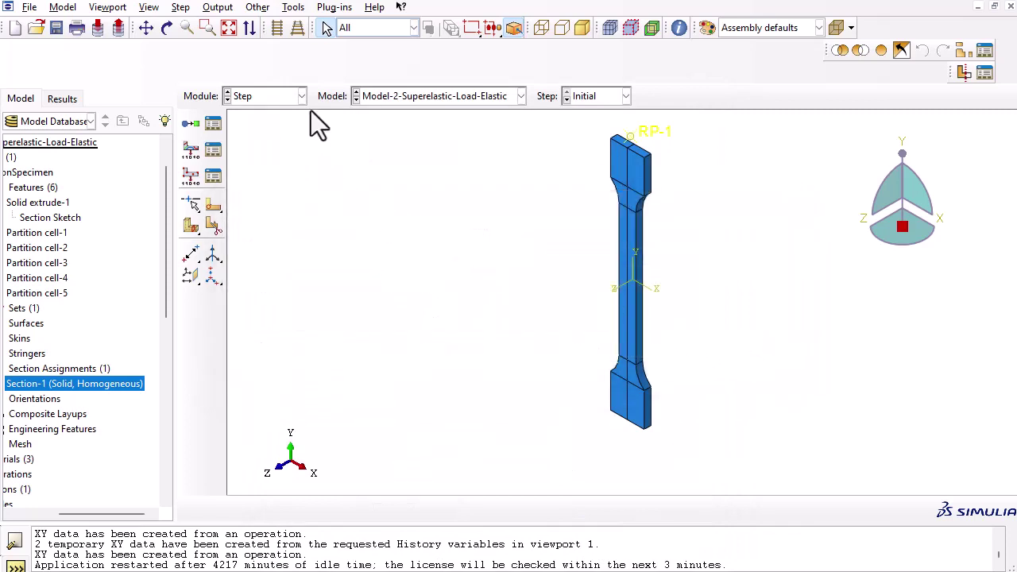
Step: Start editing the Sensor set from the Set Manager, moving the list aside to show the specimen centre
click(293, 7)
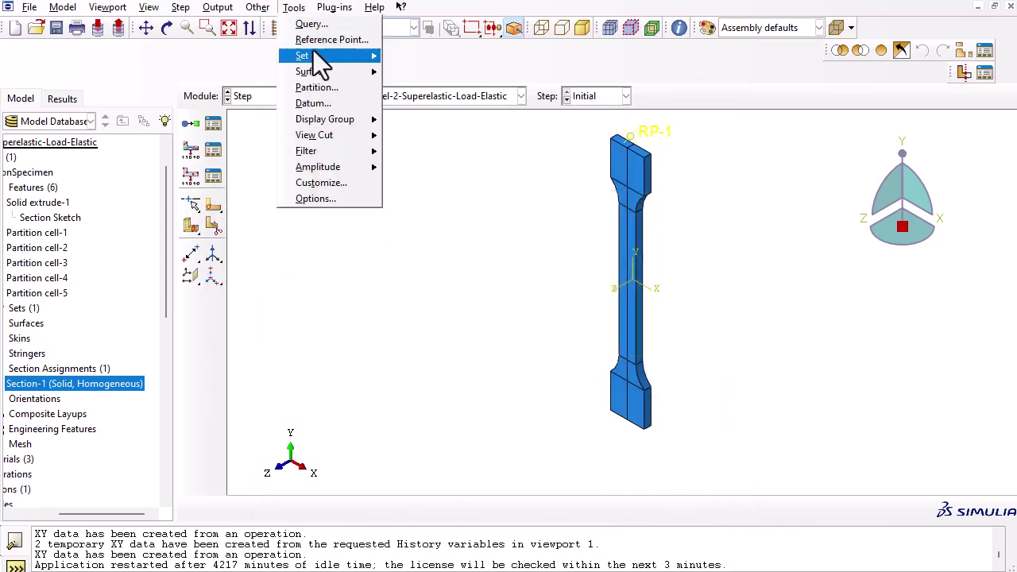
click(406, 54)
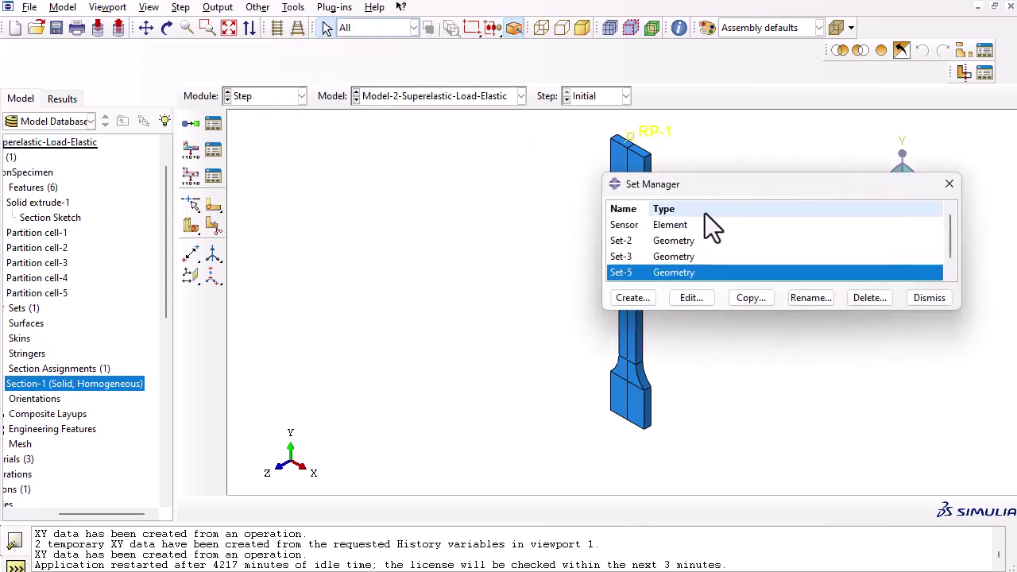
click(669, 227)
drag(703, 188, 461, 199)
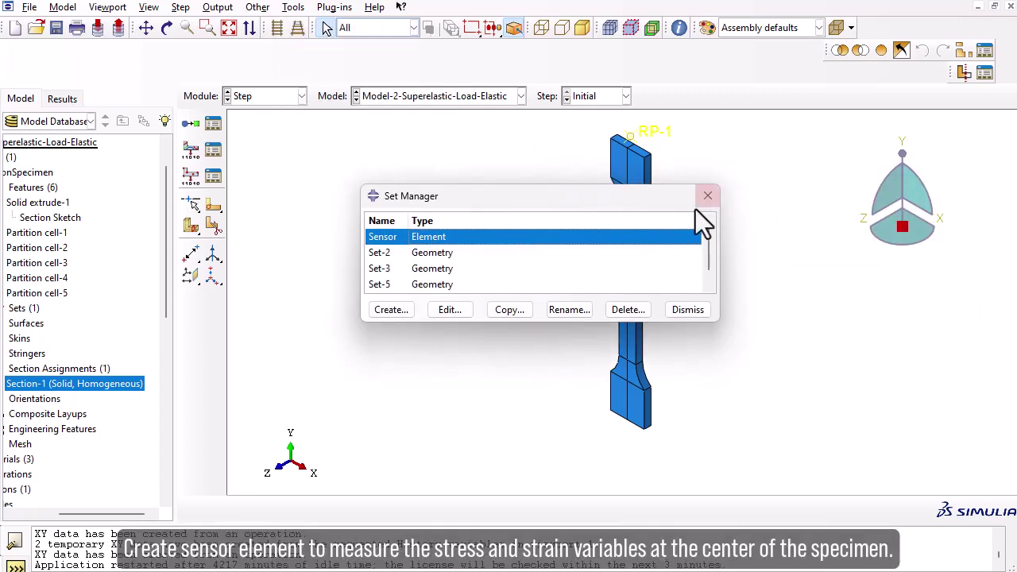
double_click(592, 238)
drag(642, 213, 432, 208)
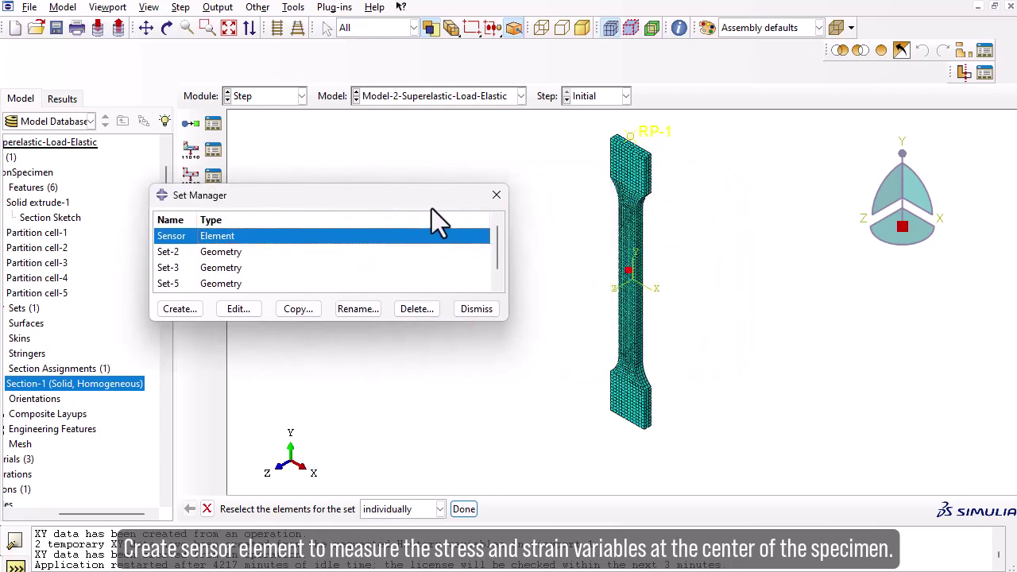
scroll(647, 292, up, 2)
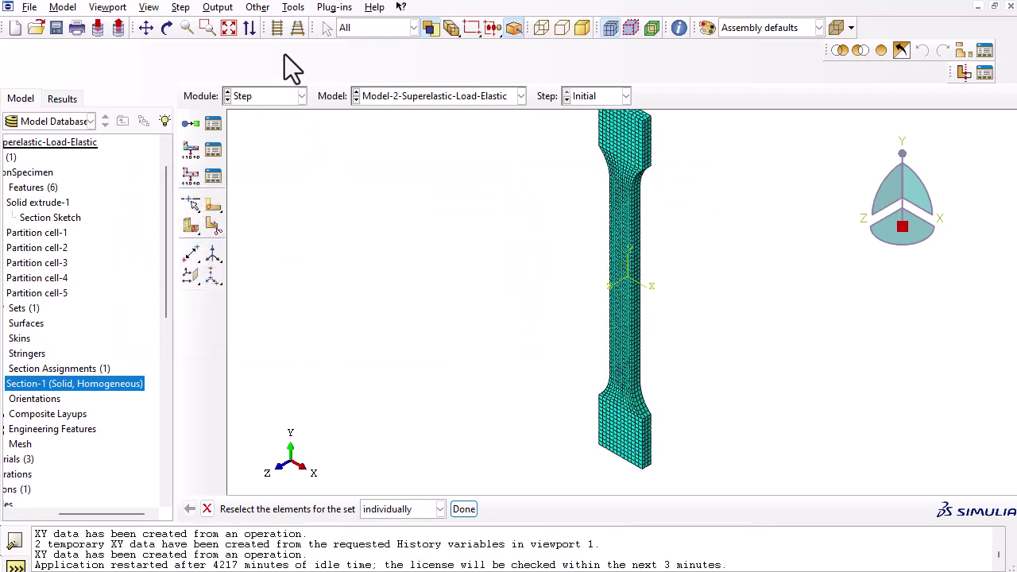
click(218, 7)
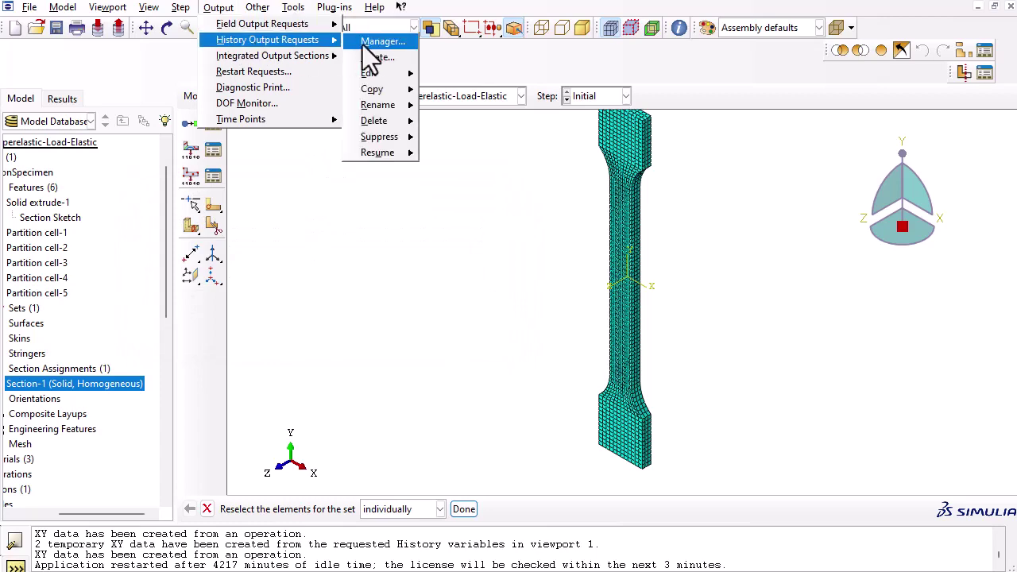
Step: Open H-Output-2 and check its Sensor set, output interval of 100 and LE22,S22 variable list
click(367, 40)
drag(444, 98, 202, 194)
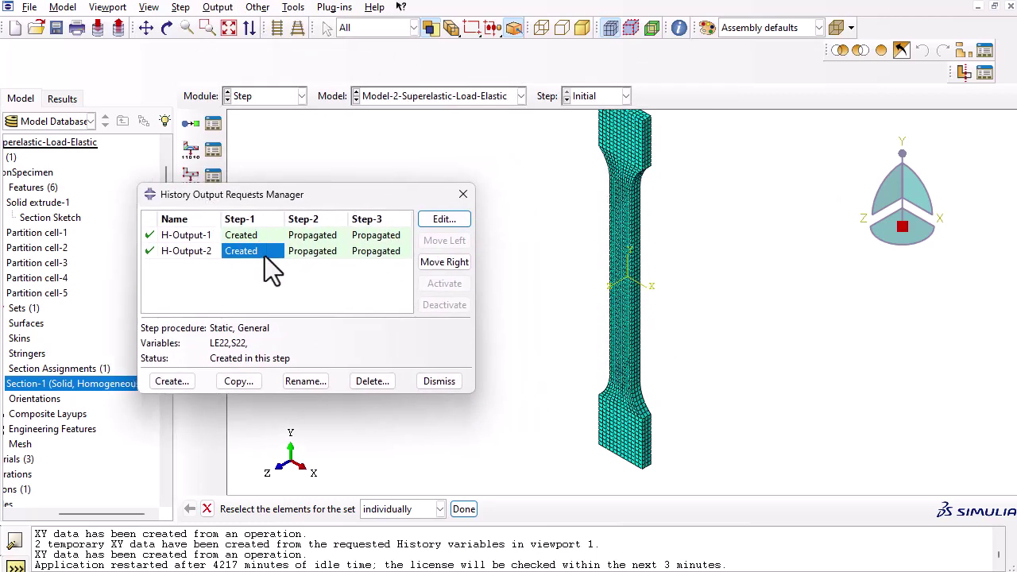
double_click(259, 251)
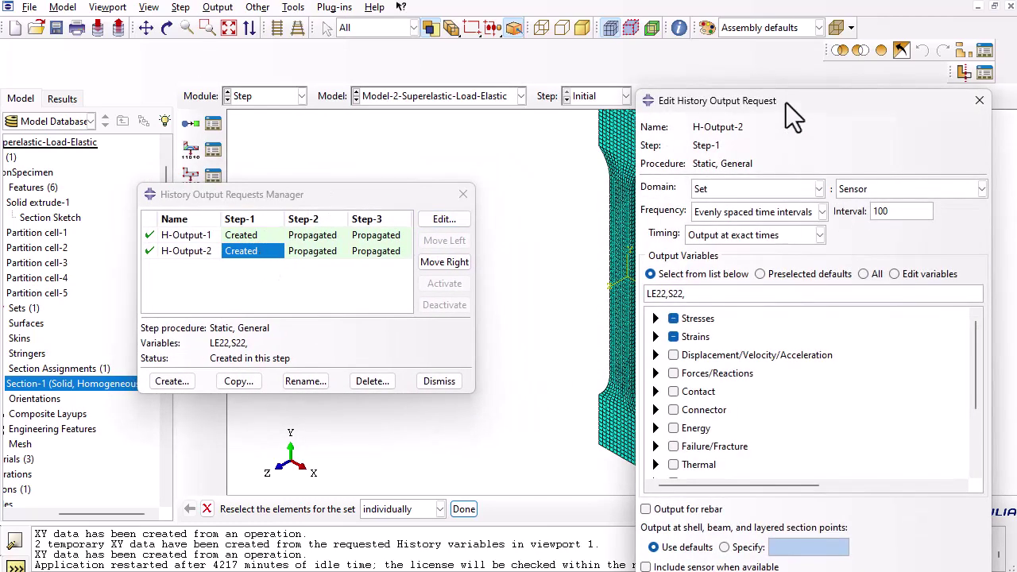
mouse_move(785, 117)
mouse_down()
mouse_move(294, 113)
mouse_move(267, 95)
mouse_up()
click(334, 168)
click(338, 181)
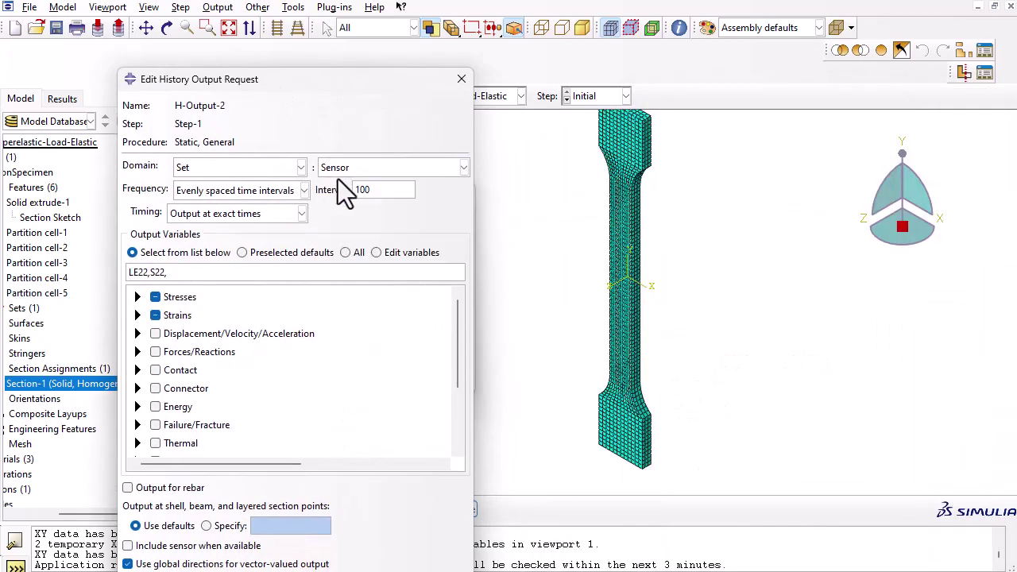
click(338, 174)
click(342, 181)
click(382, 189)
drag(171, 272, 127, 272)
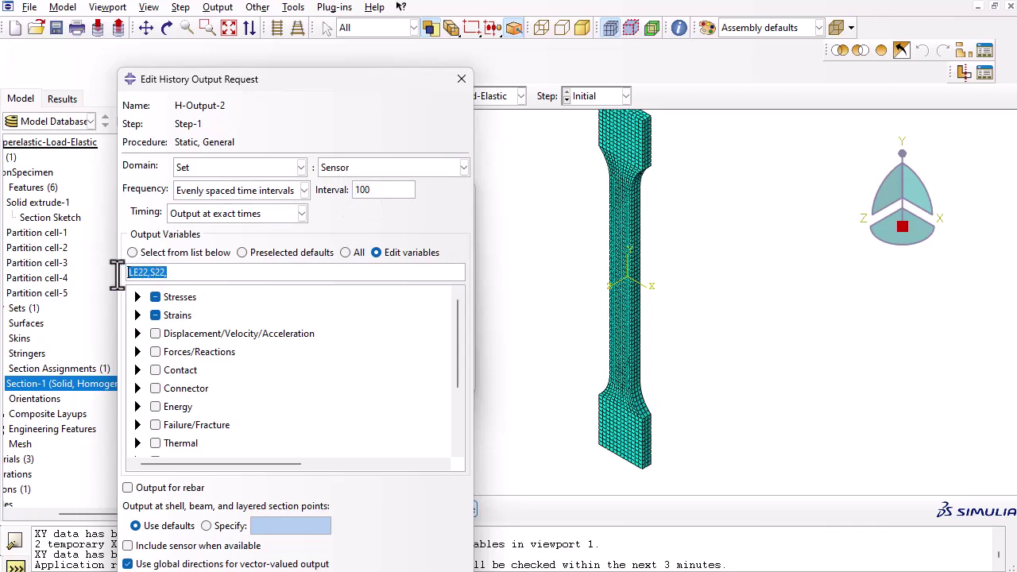
Step: Expand Stresses and Strains to verify only S22 and LE22 are requested, then close without saving
click(138, 297)
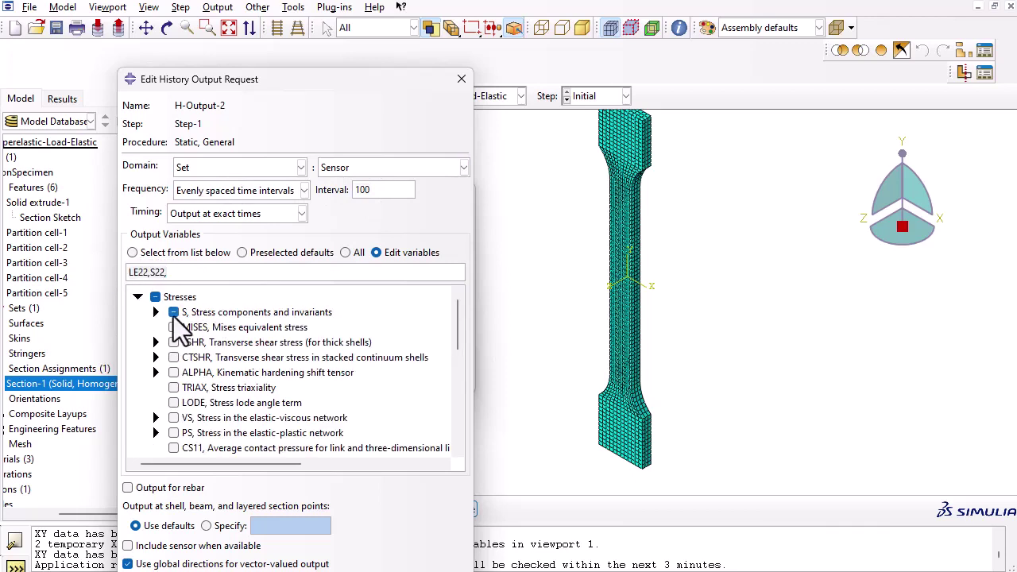
click(156, 312)
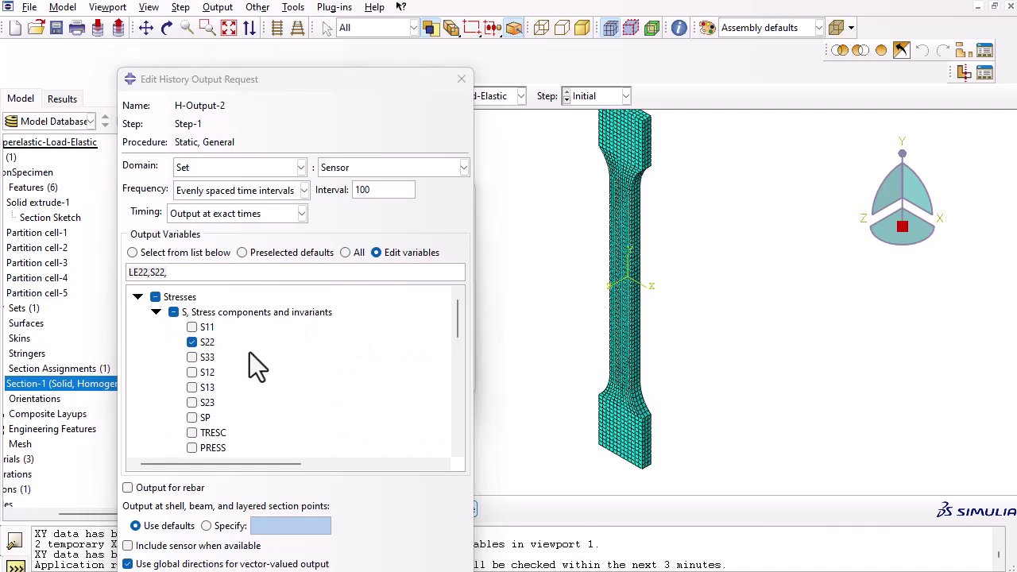
click(155, 312)
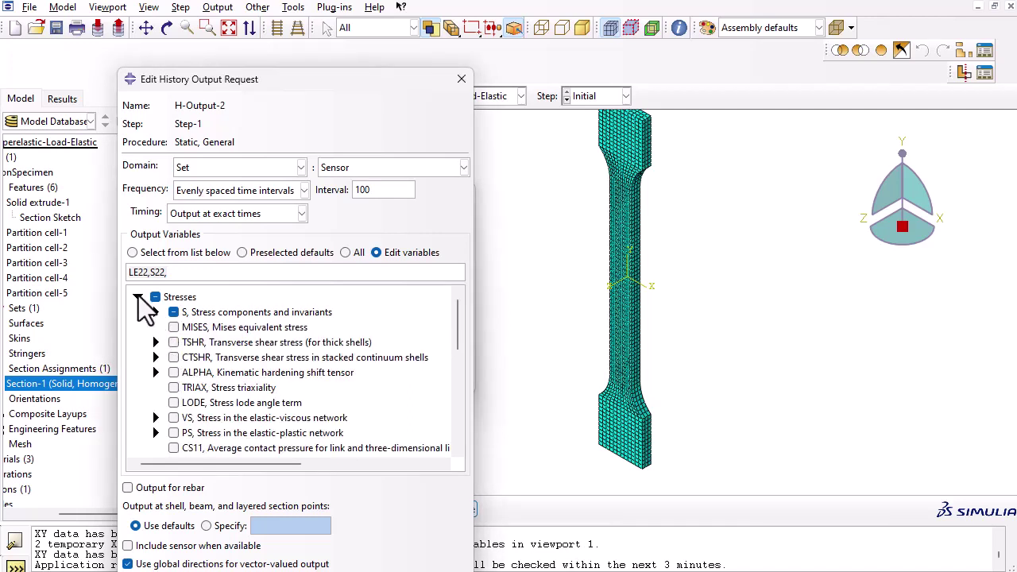
click(137, 297)
click(137, 316)
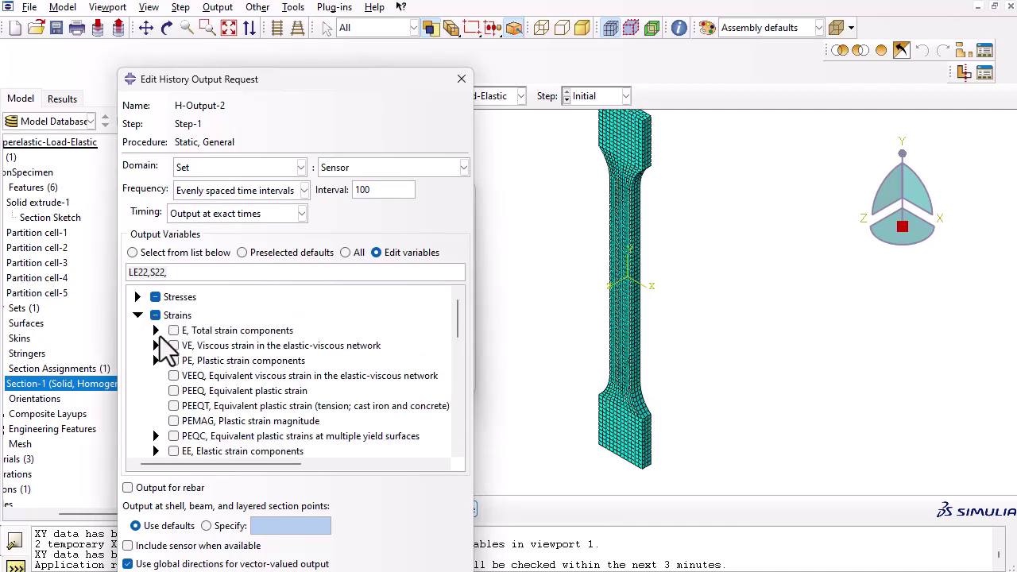
click(157, 331)
click(157, 330)
scroll(175, 373, down, 1)
scroll(175, 372, down, 3)
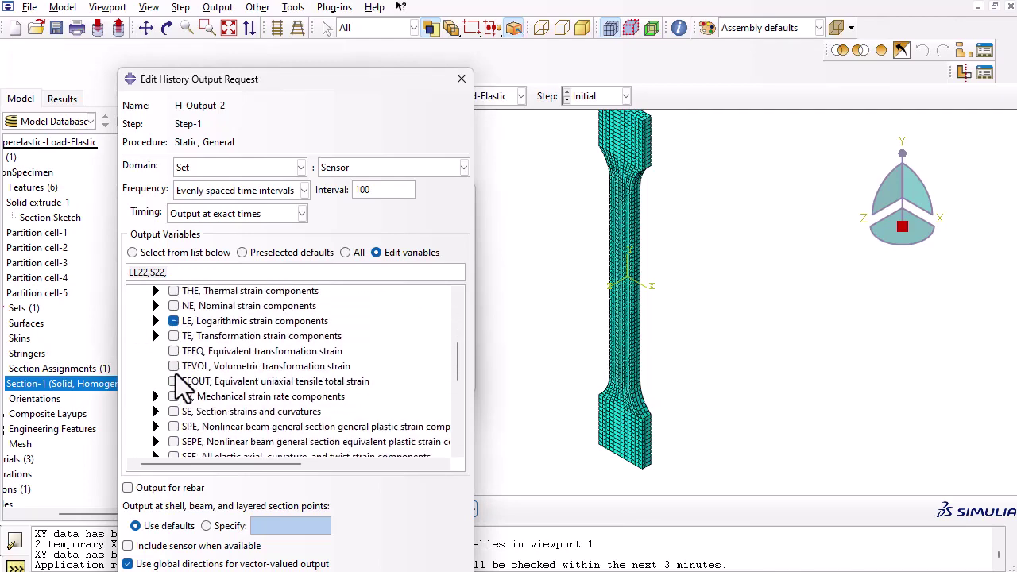
click(156, 321)
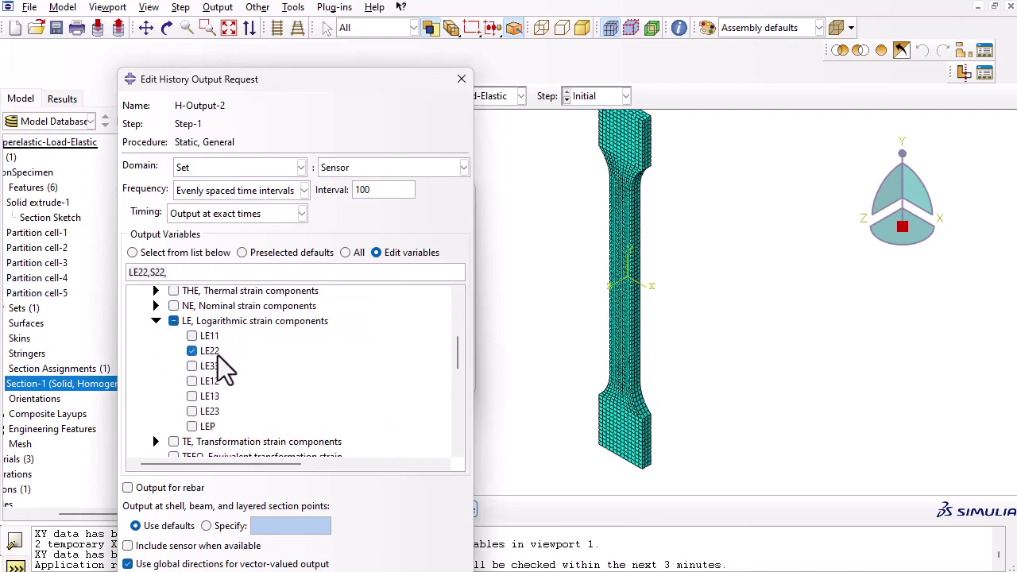
key(Escape)
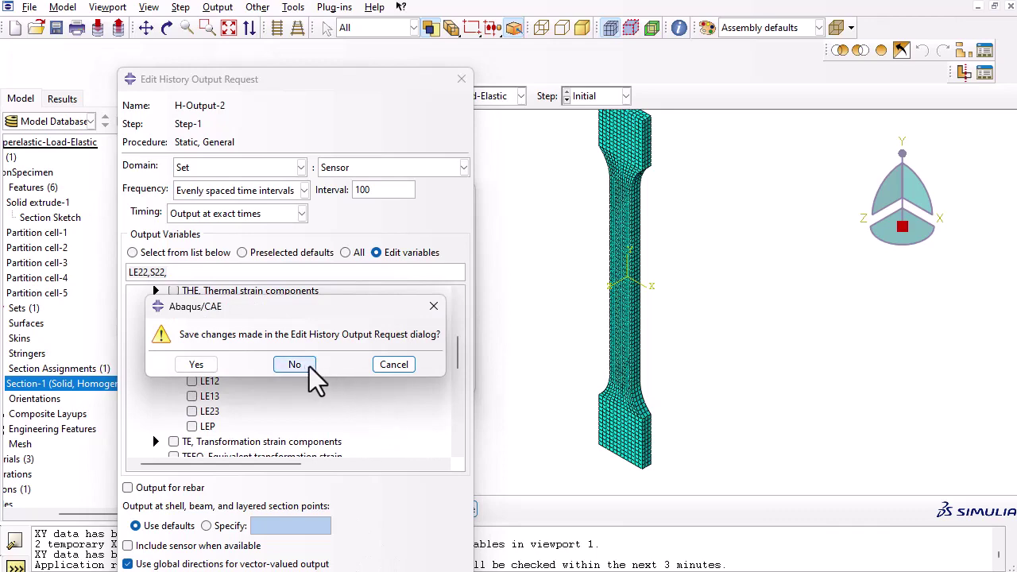
click(309, 366)
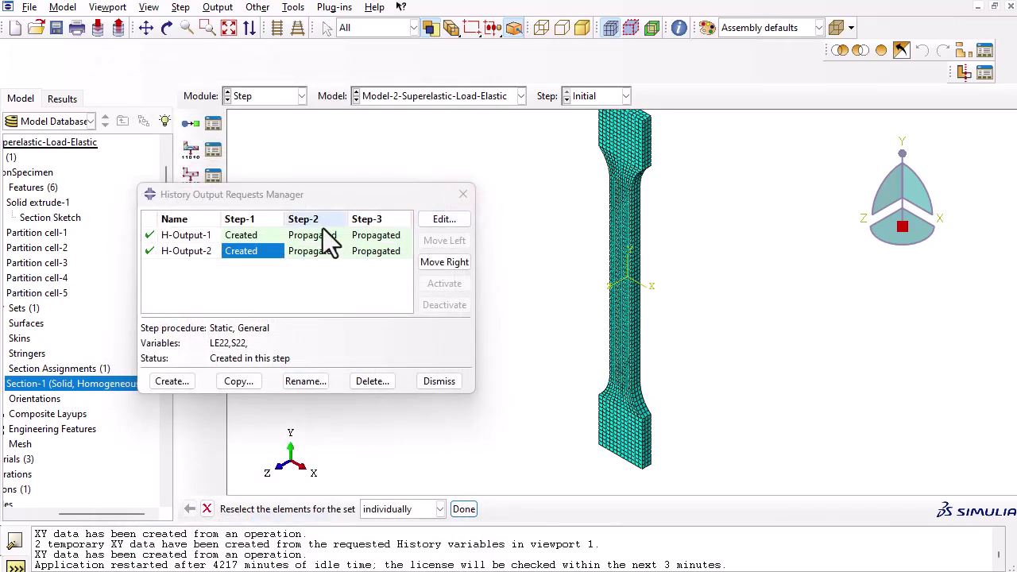
Step: Close the history output list, switch to the Interaction module, and zoom to RP-1 at the specimen top
click(463, 195)
click(288, 101)
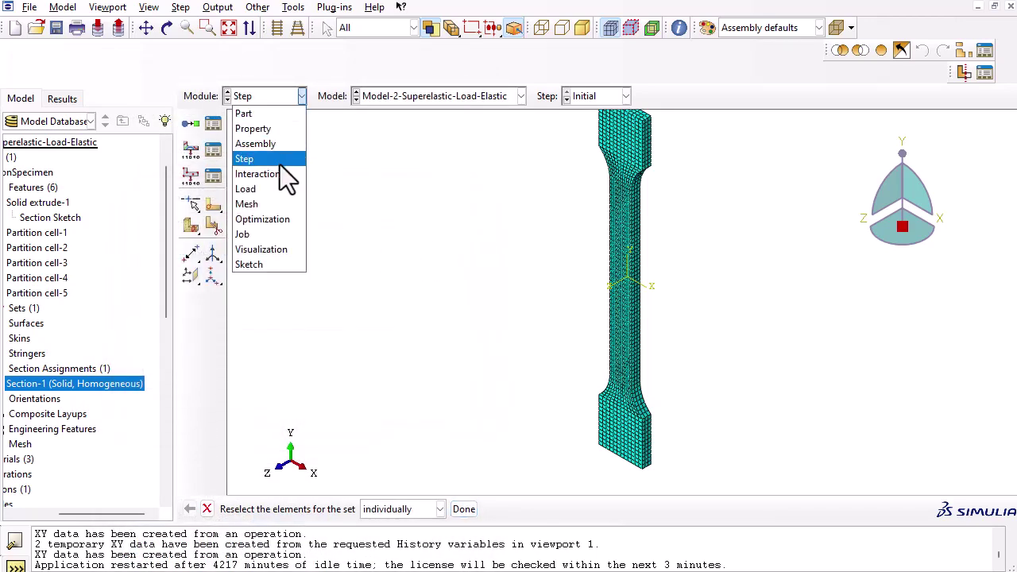
click(278, 174)
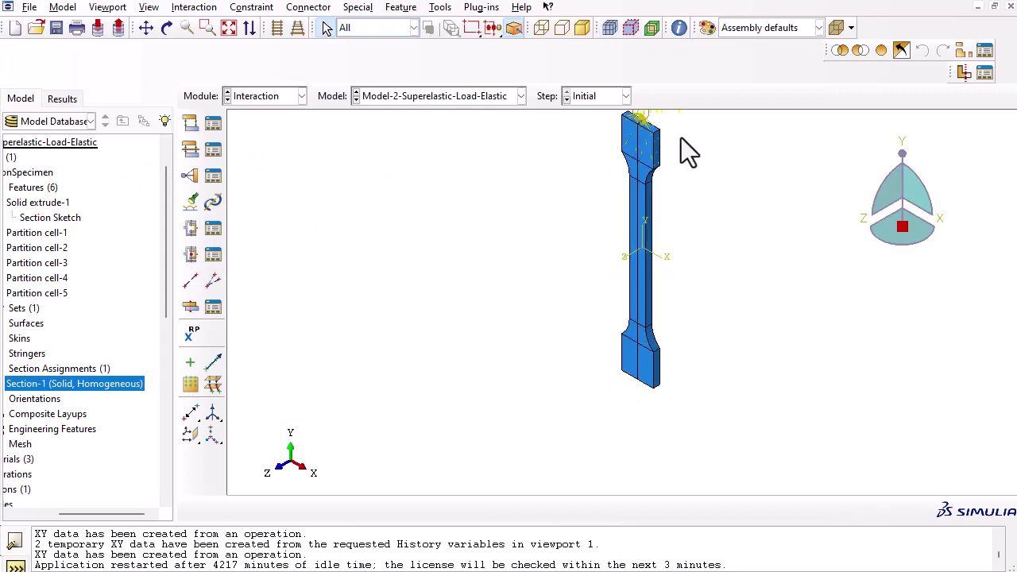
ctrl+alt+middle_drag(677, 130, 539, 339)
scroll(538, 340, up, 5)
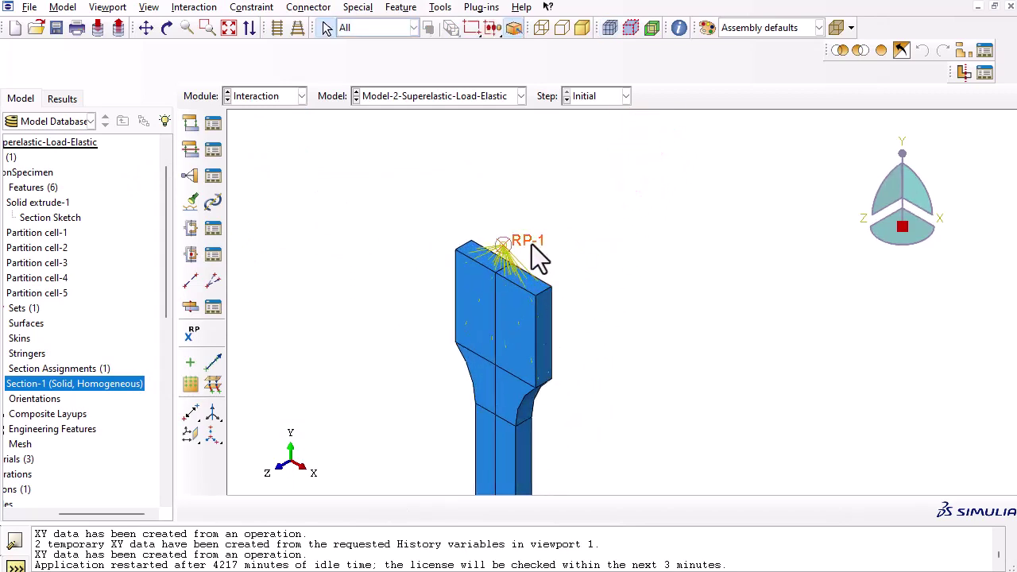
Step: Review Constraint-1, the kinematic coupling of RP-1 to the upper grip surface, leaving it unchanged
click(251, 7)
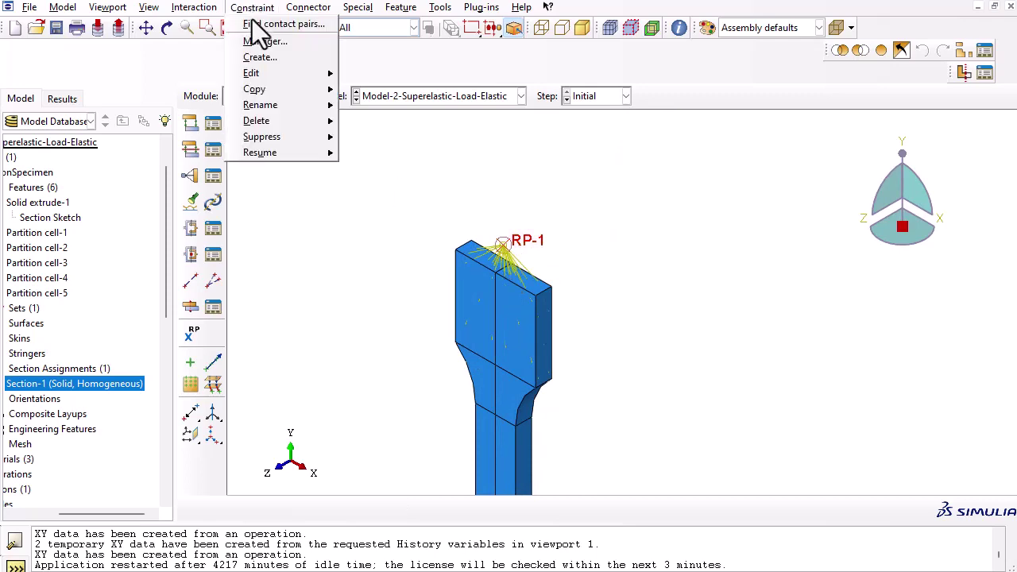
click(252, 39)
drag(66, 209, 409, 207)
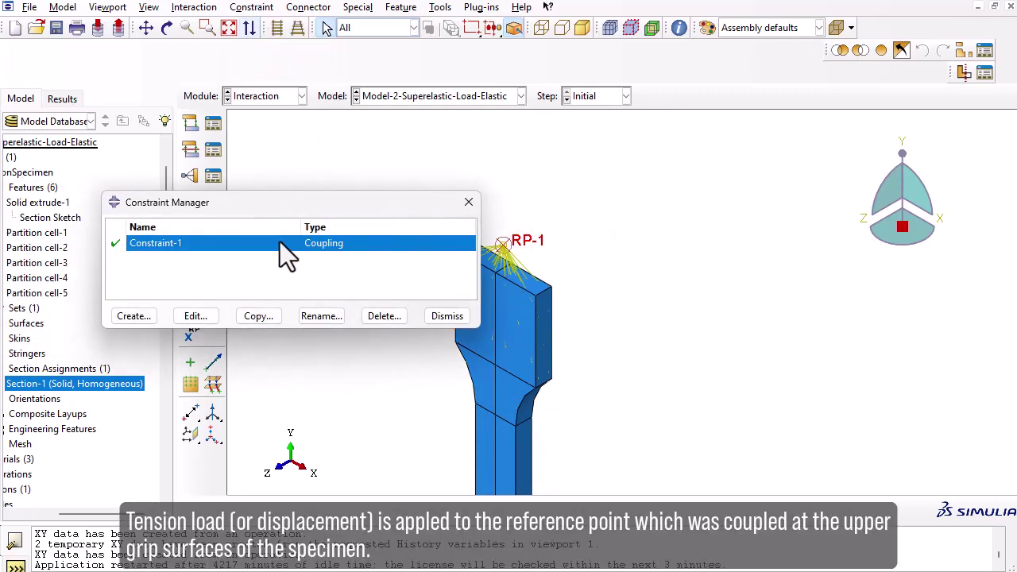
double_click(279, 242)
drag(766, 197, 853, 156)
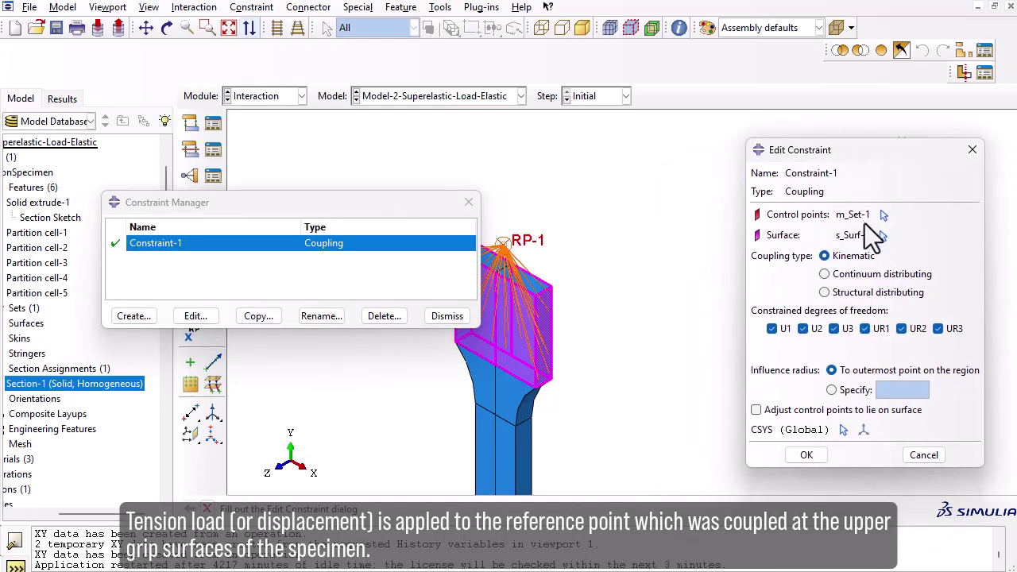
drag(423, 206, 383, 219)
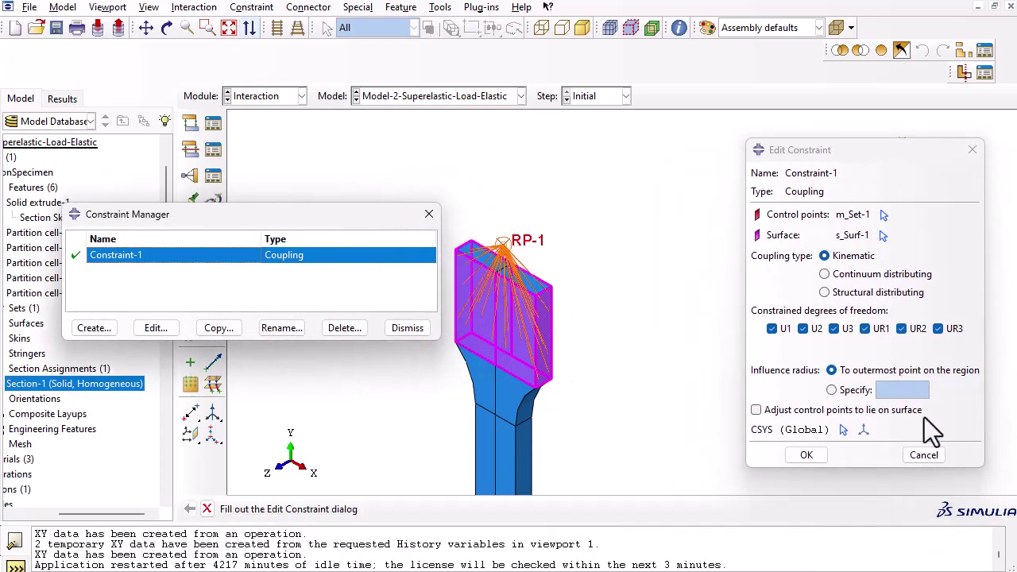
click(805, 454)
click(428, 213)
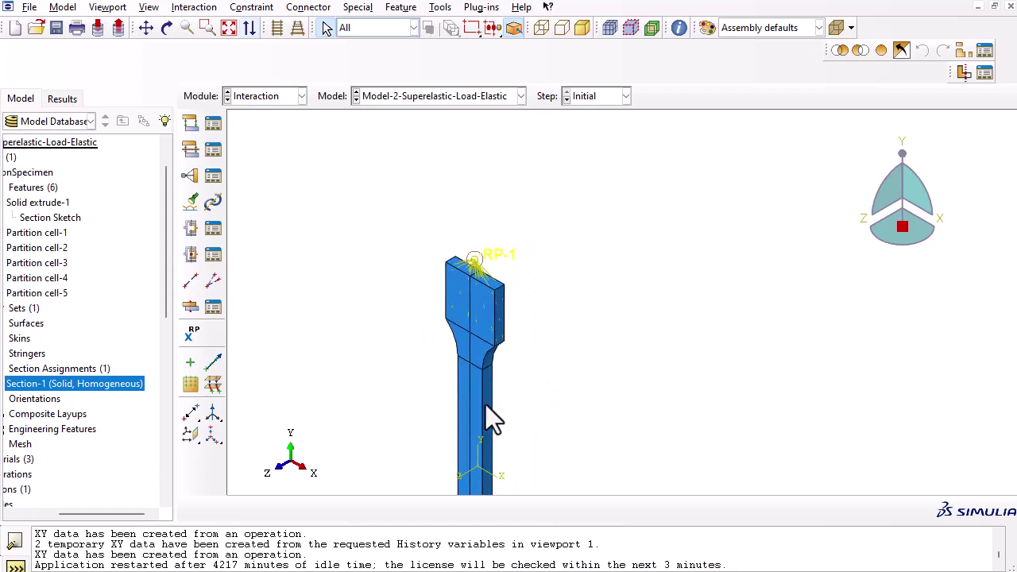
ctrl+alt+middle_drag(487, 420, 480, 119)
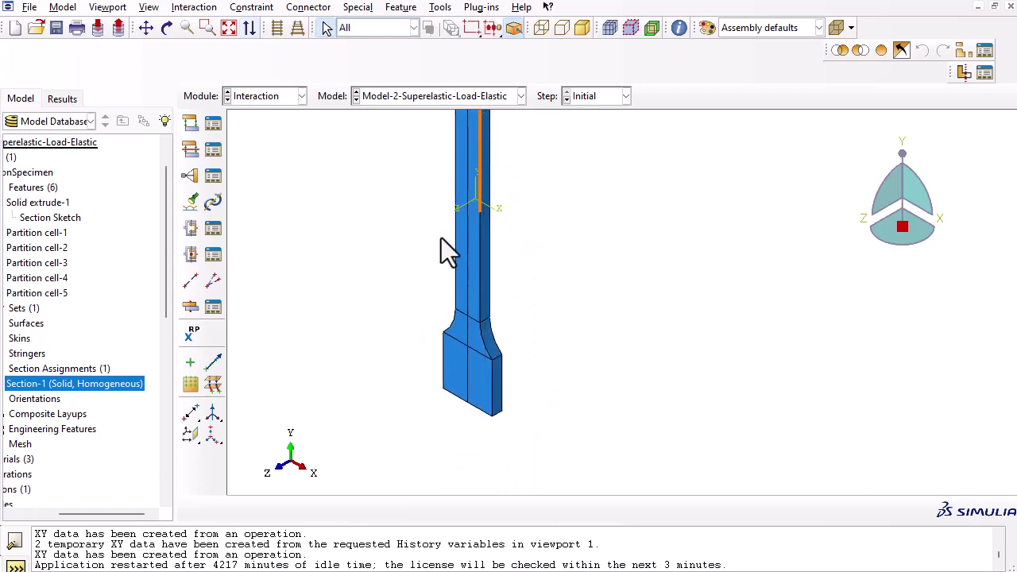
Step: Switch to the Load module and check the Predefined Field Manager list
click(254, 8)
click(309, 163)
click(299, 96)
click(270, 187)
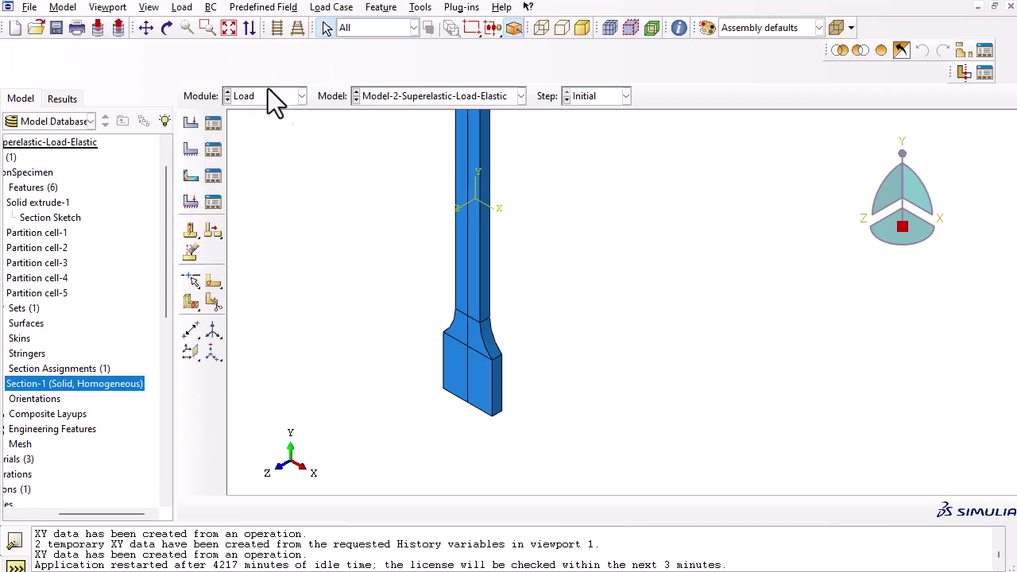
click(211, 7)
mouse_move(263, 7)
click(254, 24)
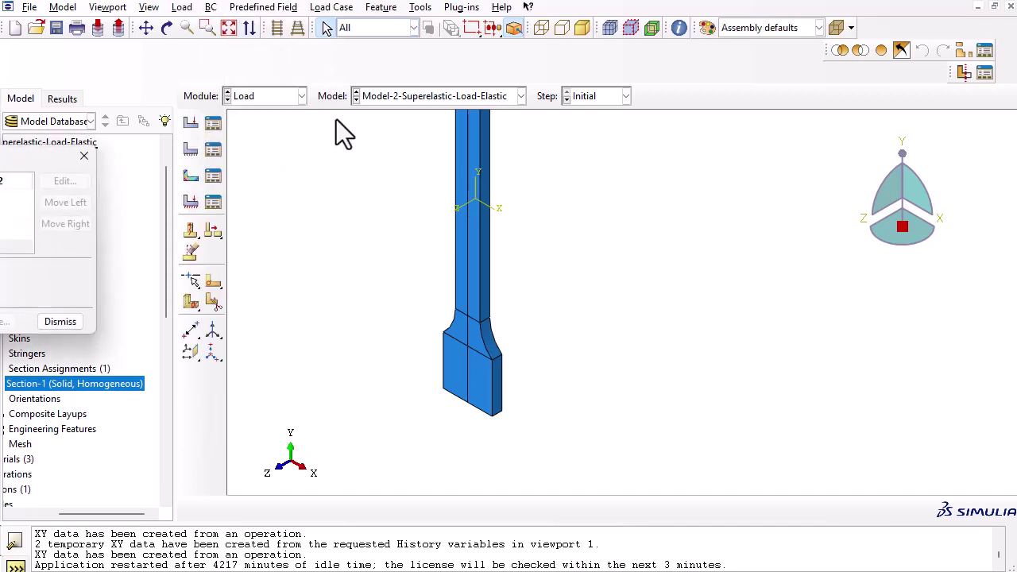
click(420, 213)
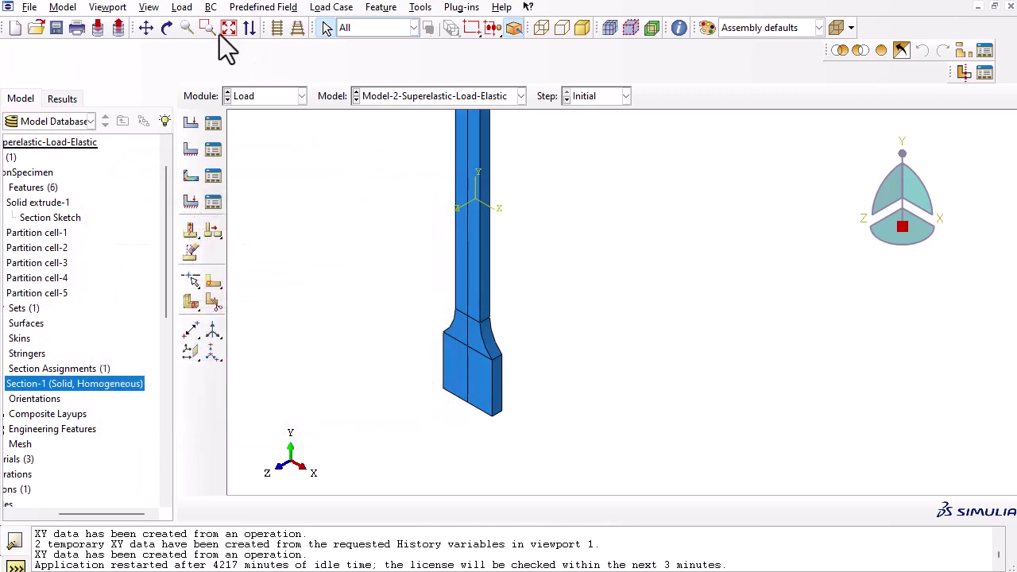
Step: Review BC-1, an Encastre on Set-2 from Step-1, and close it unchanged
click(211, 7)
click(230, 24)
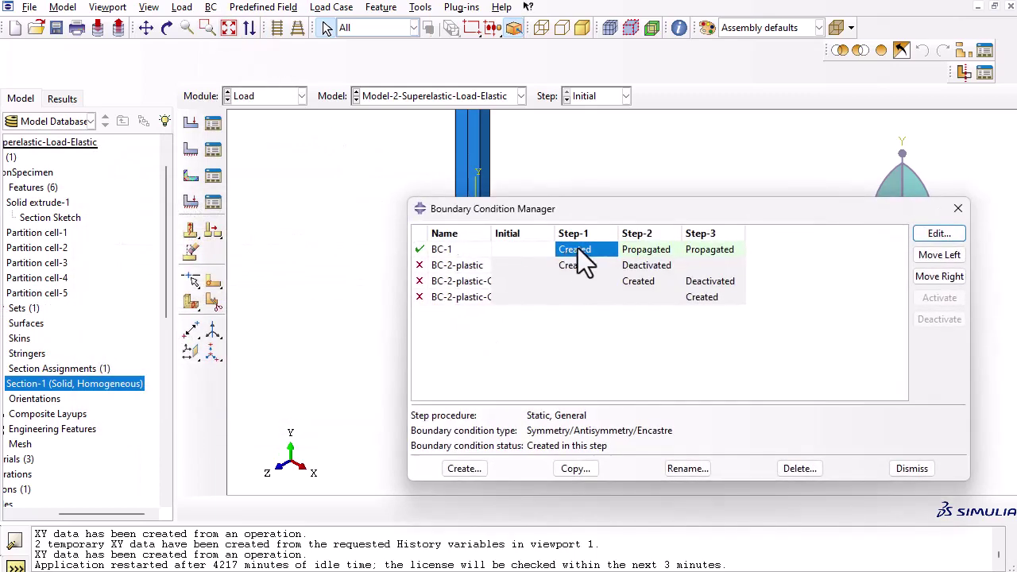
double_click(578, 250)
drag(672, 211, 109, 278)
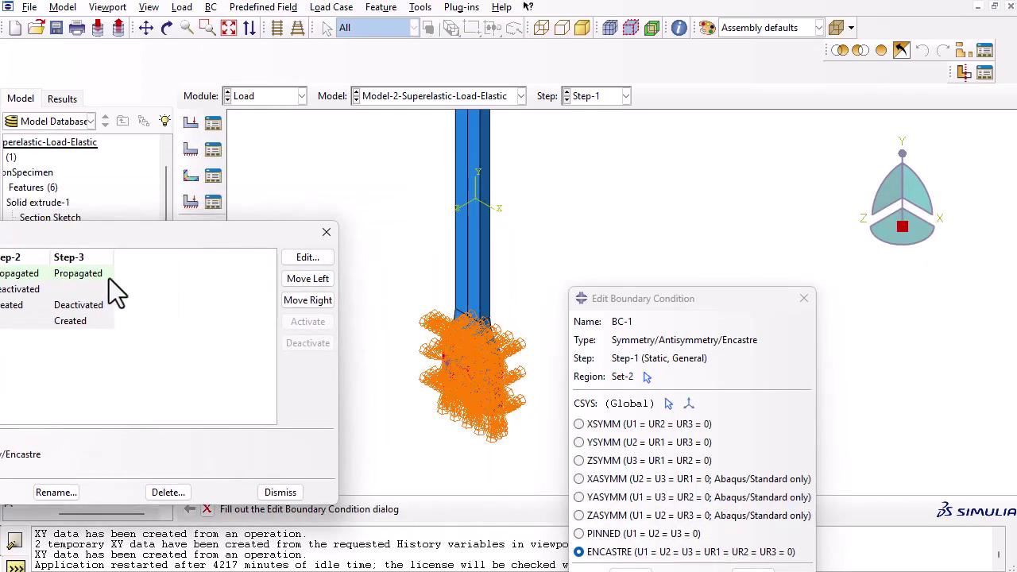
scroll(512, 416, up, 2)
scroll(512, 416, up, 3)
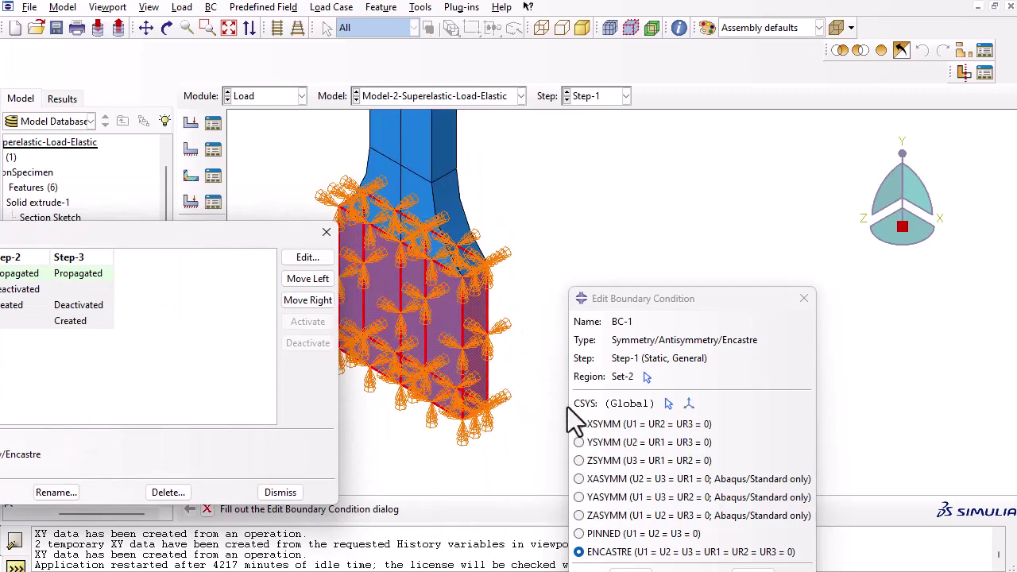
drag(673, 298, 639, 210)
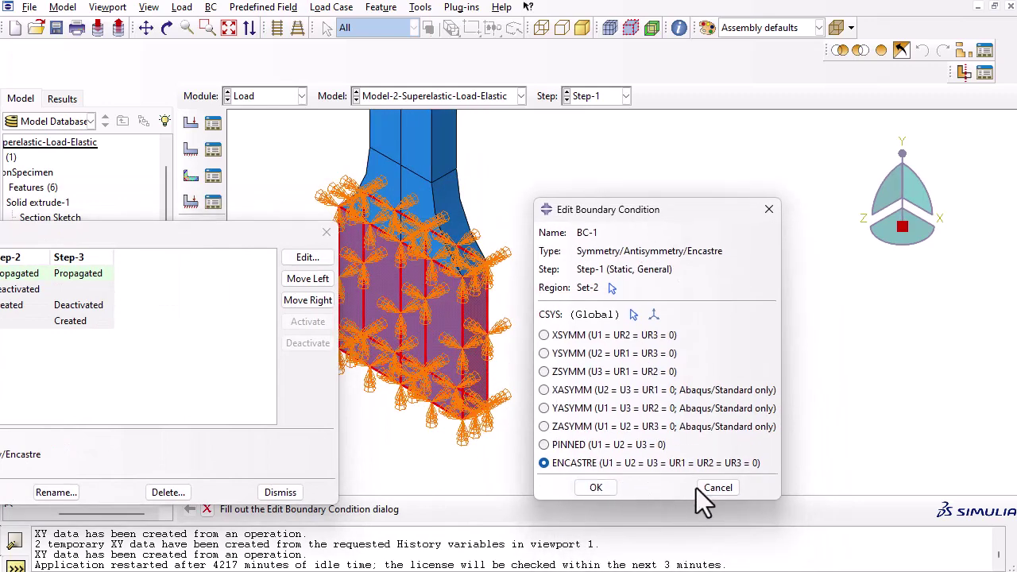
click(699, 488)
click(326, 232)
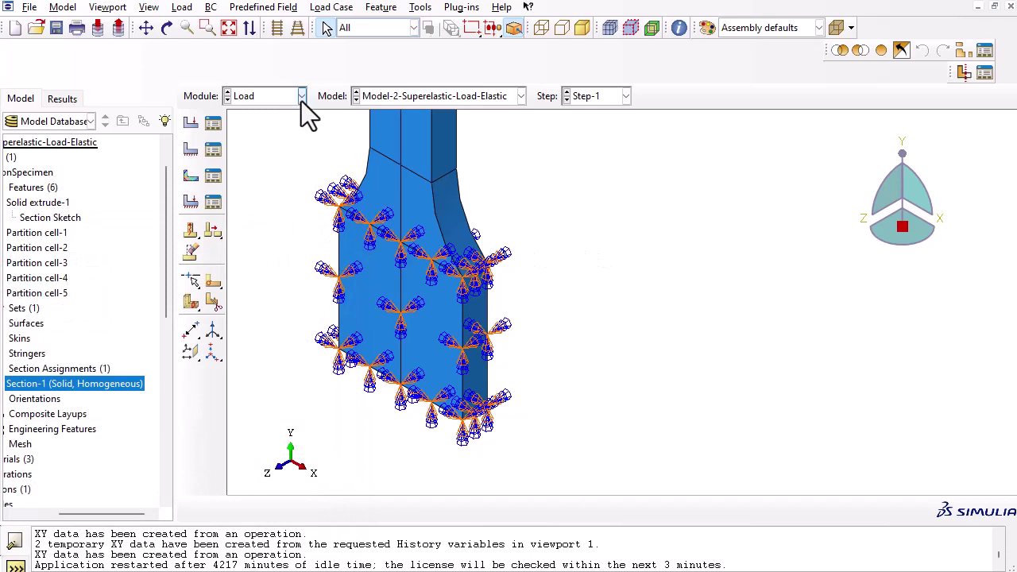
drag(98, 515, 34, 516)
scroll(125, 336, up, 1)
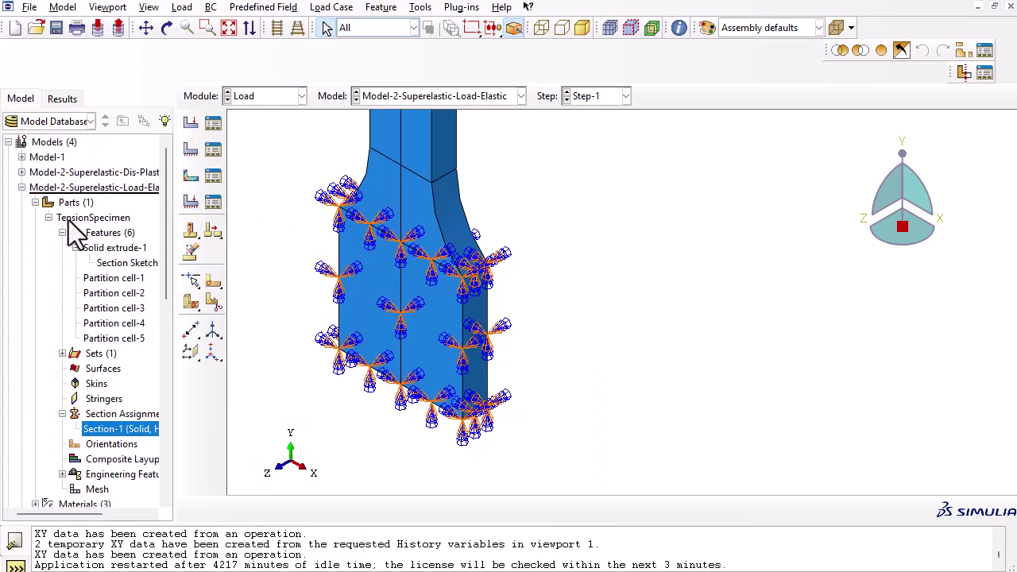
Step: In Model-2-Superelastic-Load-Elastic, review Load-1: a 10000 CF2 concentrated force on Set-5, left unchanged
click(23, 188)
click(138, 191)
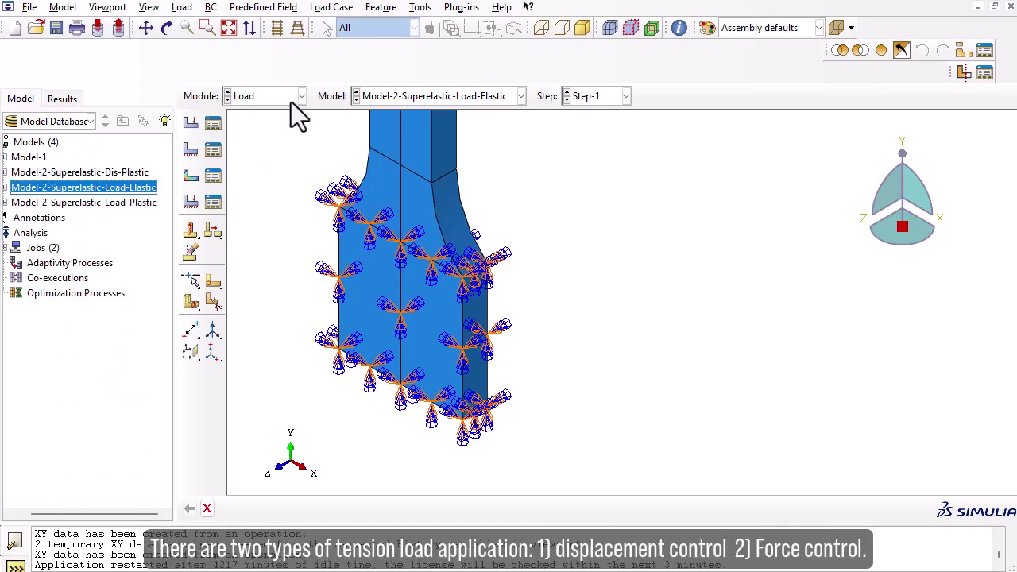
click(190, 14)
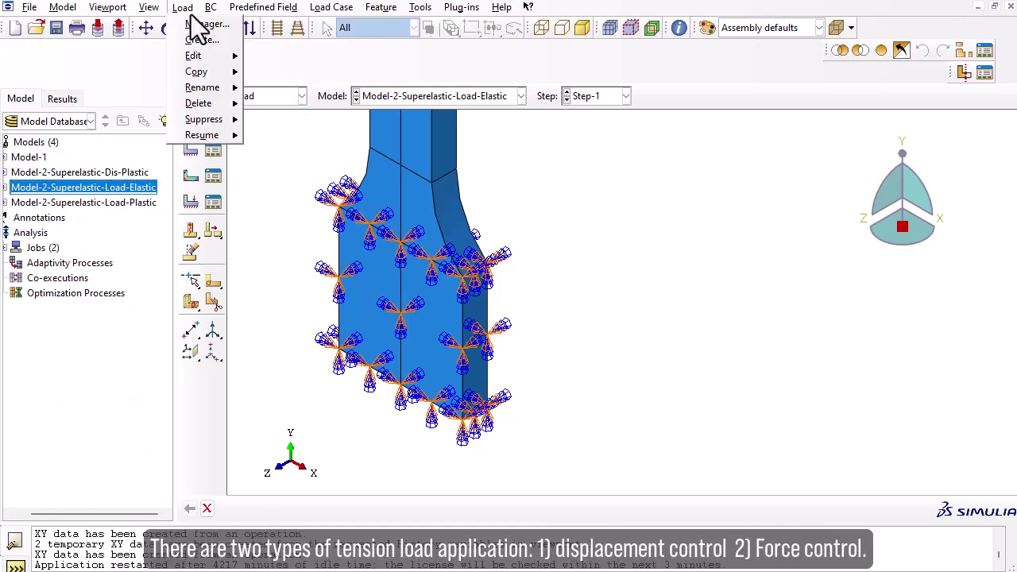
click(198, 38)
mouse_move(482, 163)
mouse_down()
mouse_move(440, 179)
mouse_move(311, 167)
mouse_up()
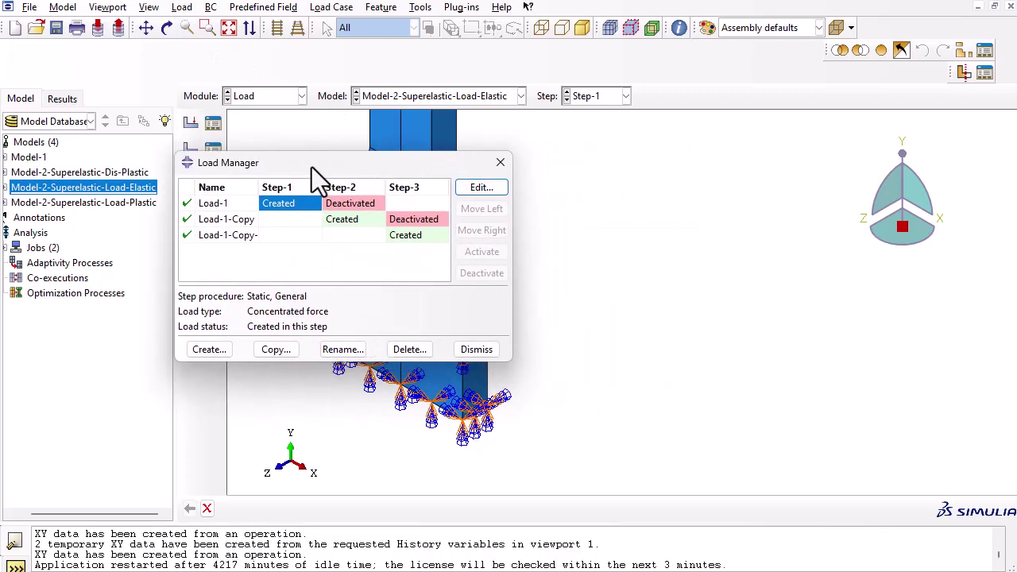
double_click(282, 208)
drag(545, 268, 228, 123)
drag(250, 291, 220, 292)
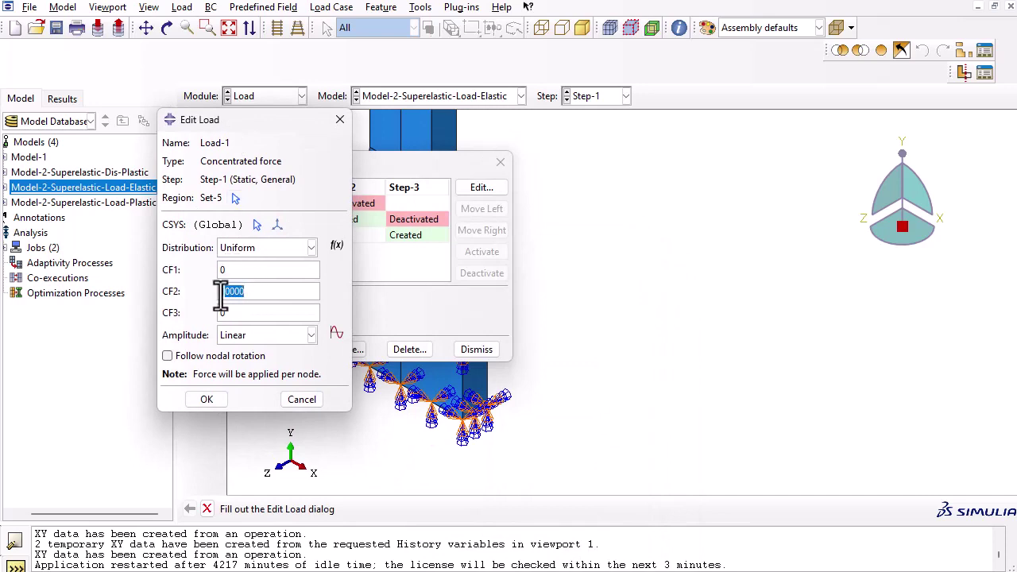
click(600, 354)
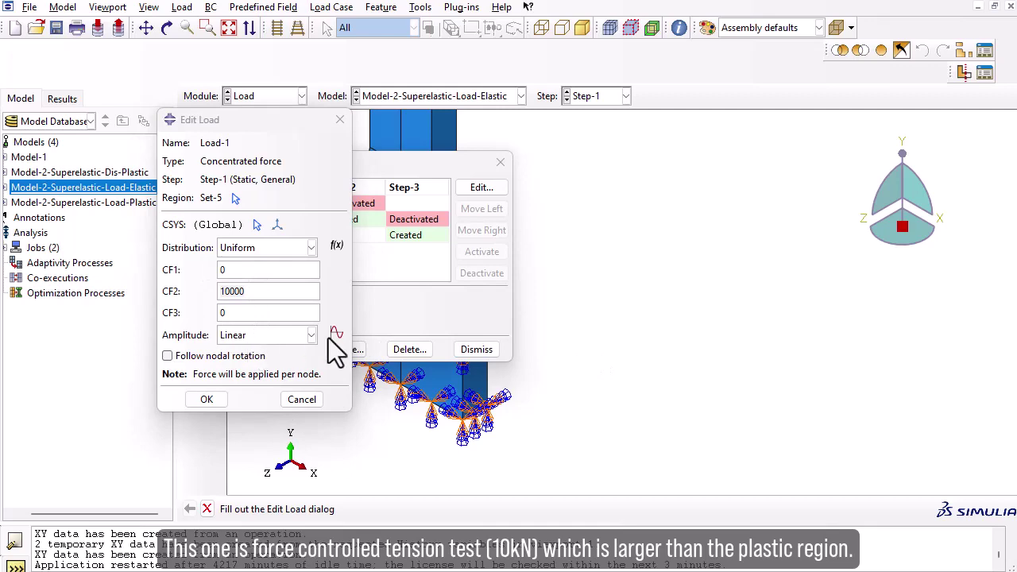
click(500, 162)
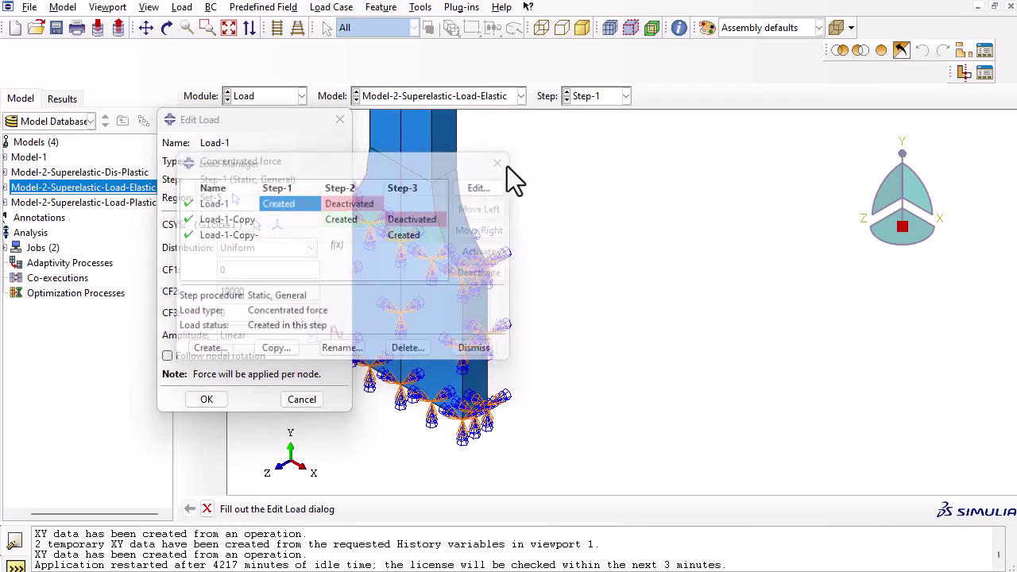
click(340, 119)
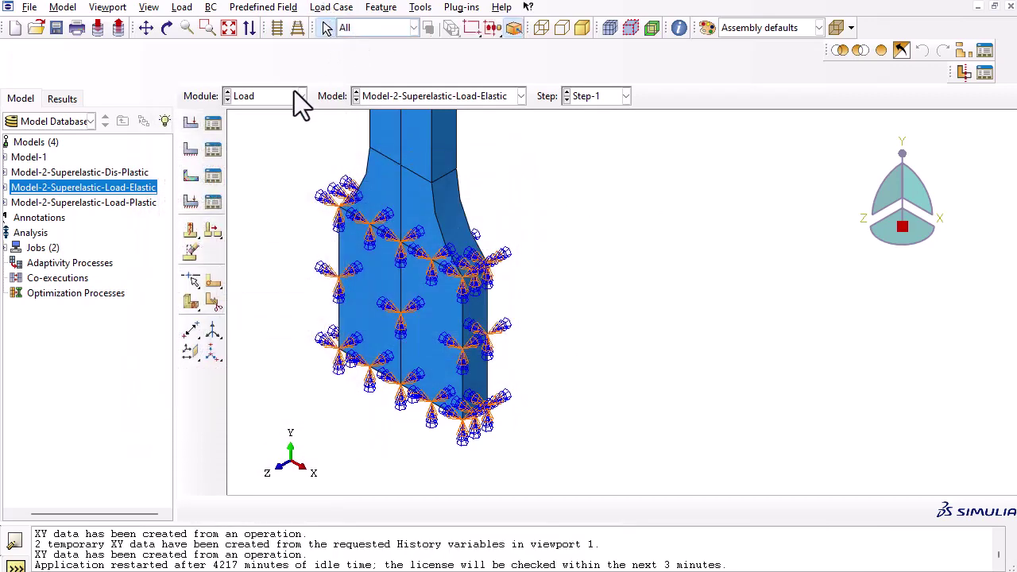
Step: Inspect the Linear amplitude table ramping 0–1–0, then close the Amplitude Manager
click(416, 6)
mouse_move(445, 119)
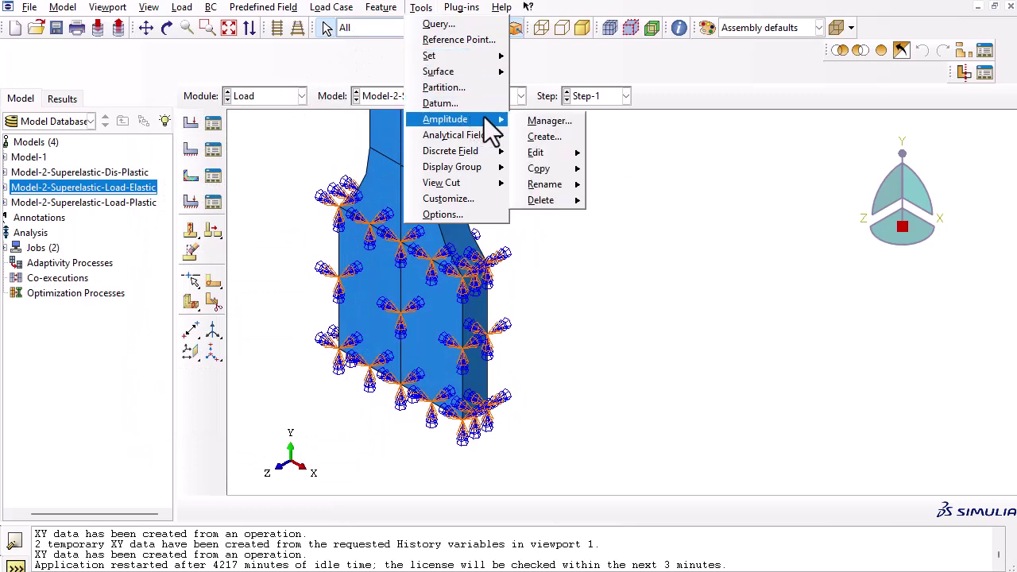
click(534, 120)
drag(231, 157, 576, 152)
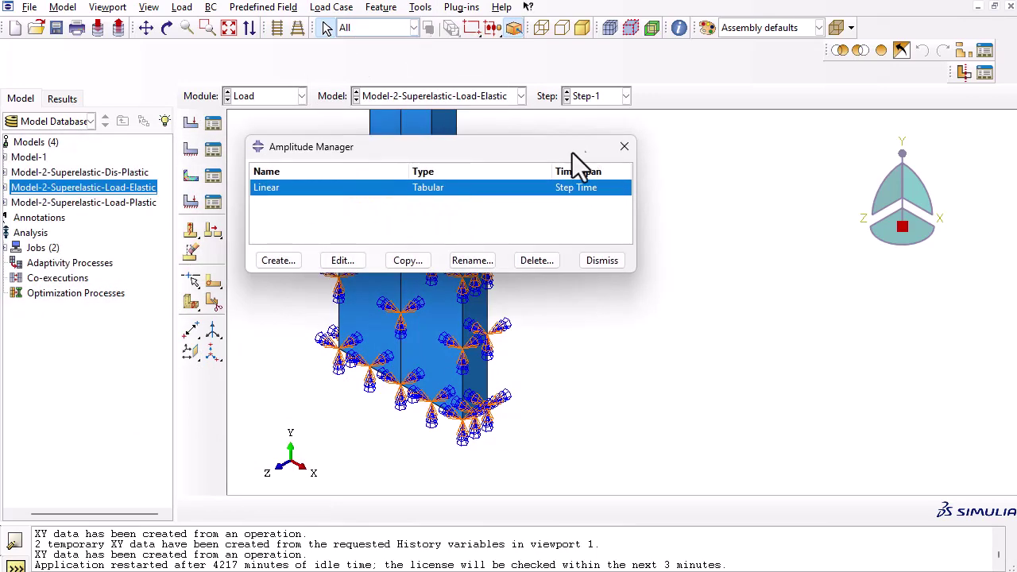
double_click(454, 188)
drag(658, 204, 543, 136)
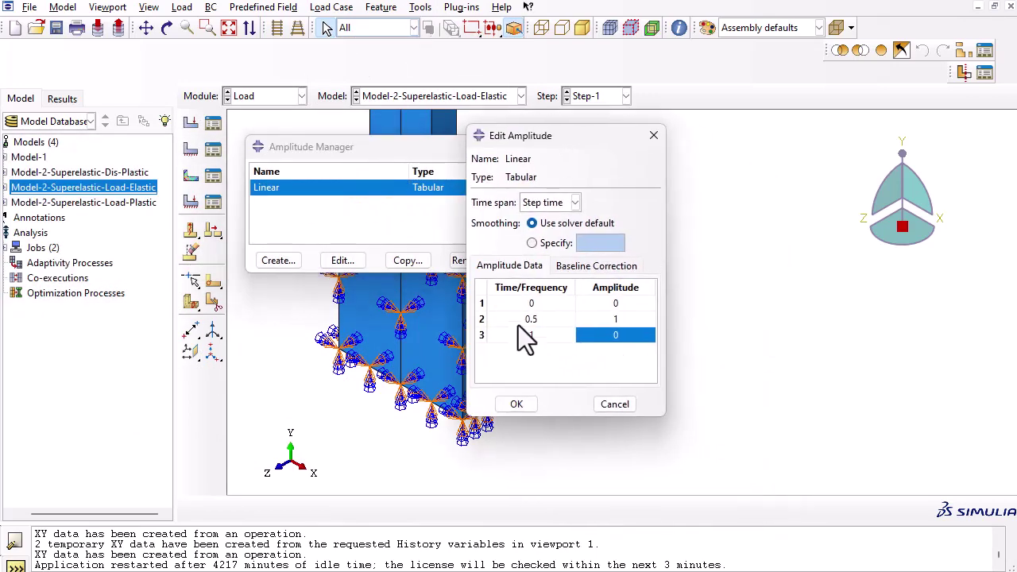
click(652, 136)
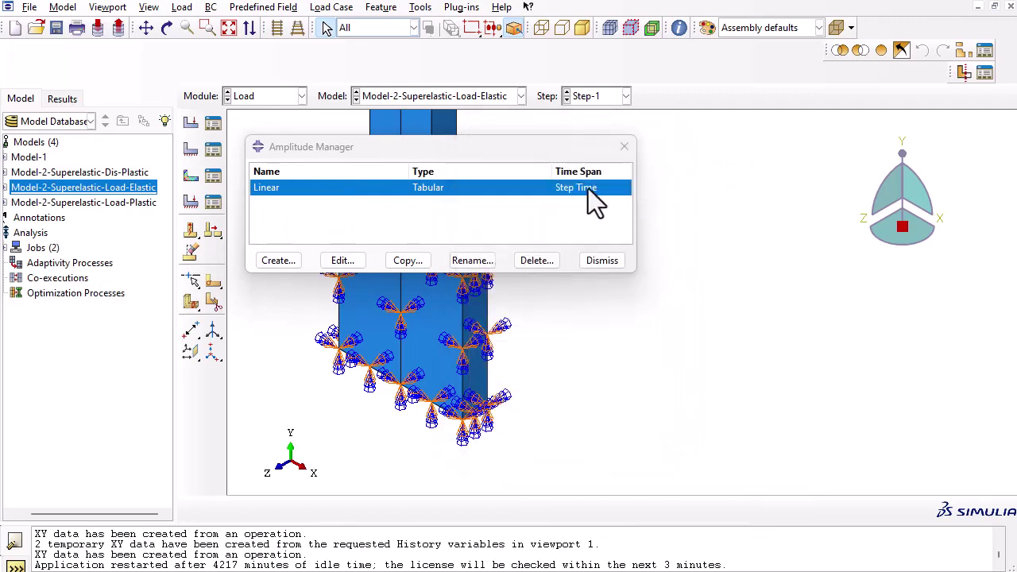
click(624, 147)
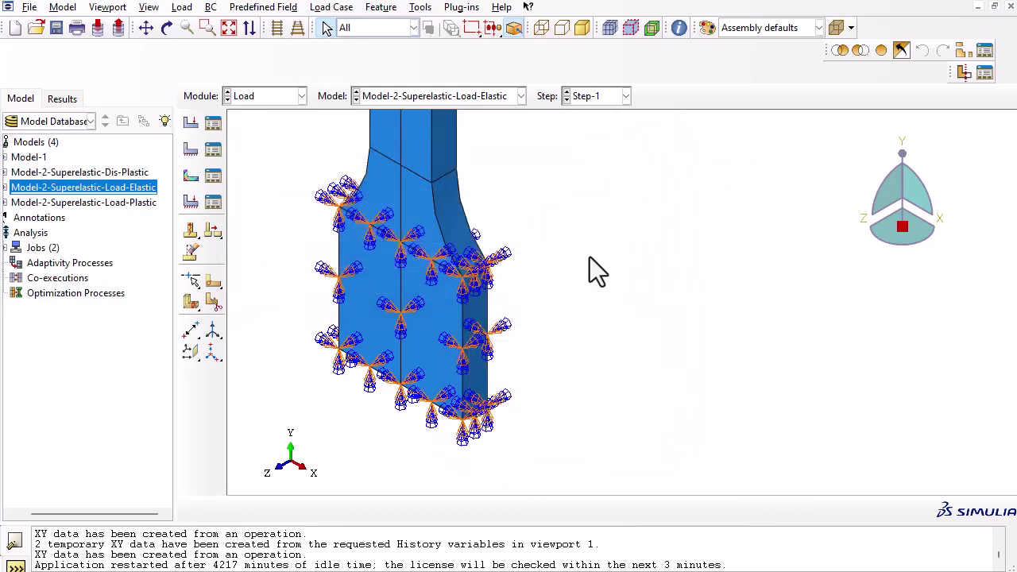
Step: Make Model-2-Superelastic-Dis-Plastic current and review its encastre BC-1 in the boundary condition manager
double_click(121, 172)
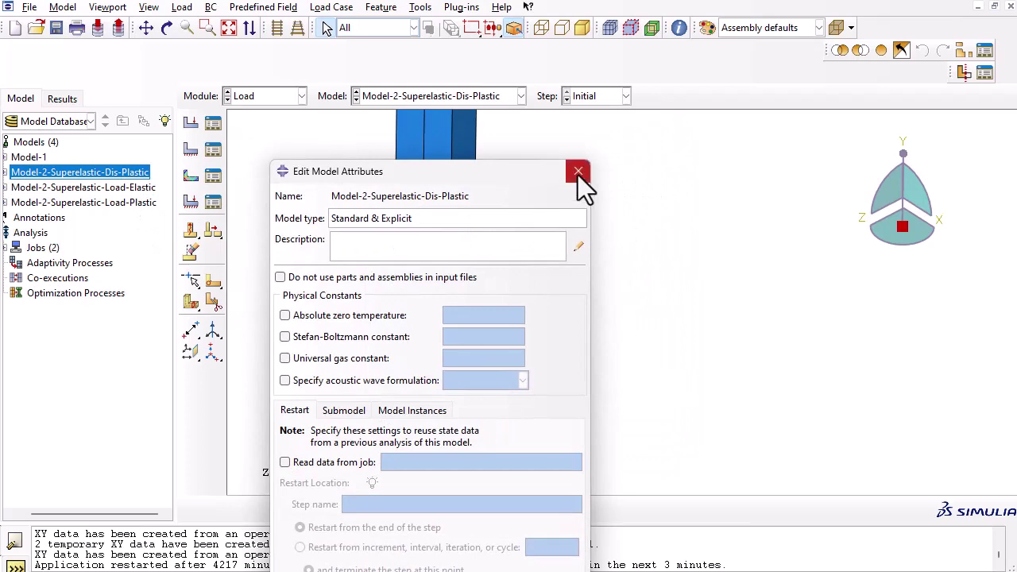
click(577, 172)
click(210, 7)
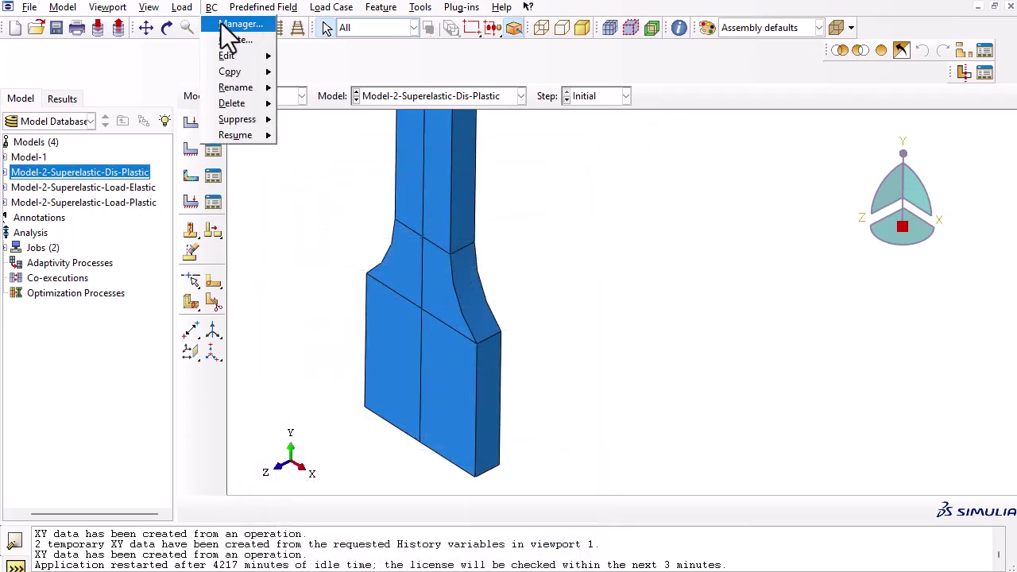
click(222, 25)
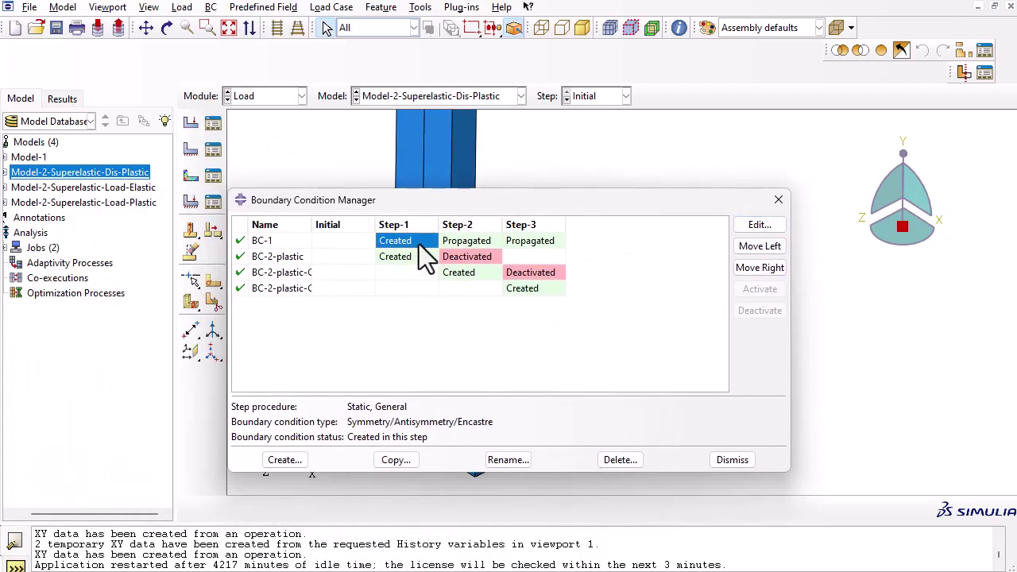
double_click(420, 245)
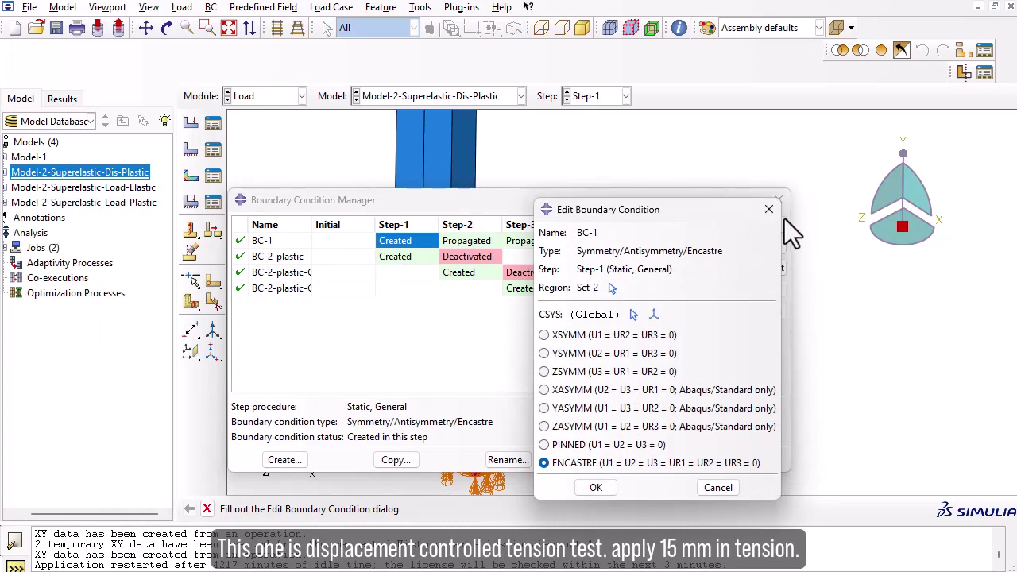
click(768, 208)
Step: Check BC-2-plastic's 0.015 U2 displacement and each condition's status in Steps 2 and 3
double_click(428, 258)
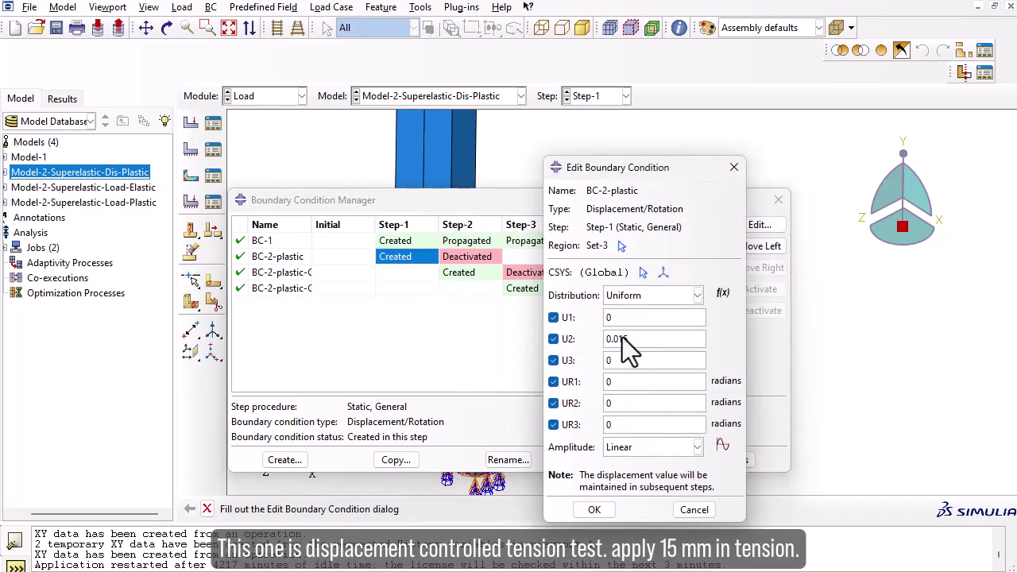
drag(631, 340, 602, 339)
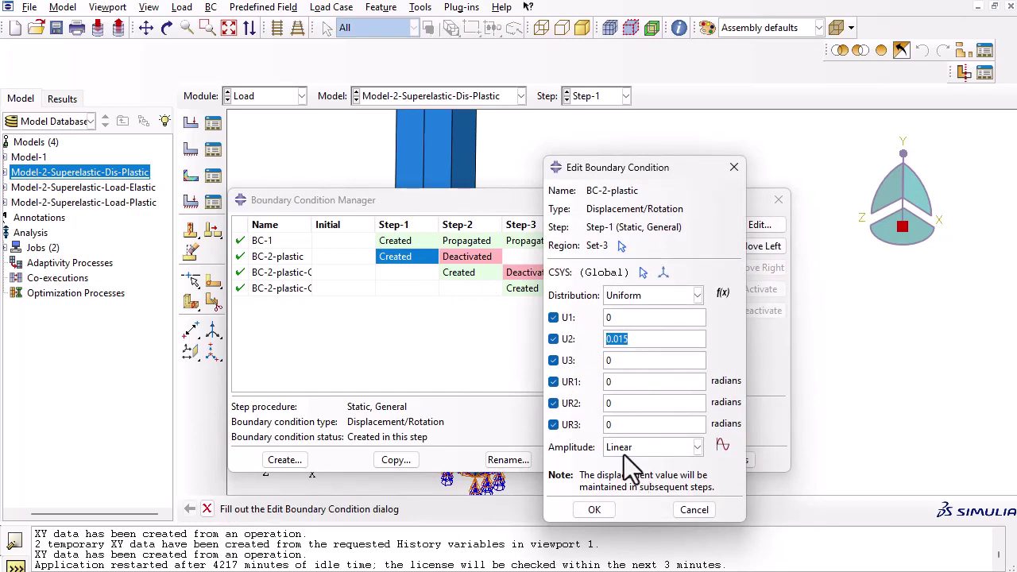
click(688, 510)
click(458, 273)
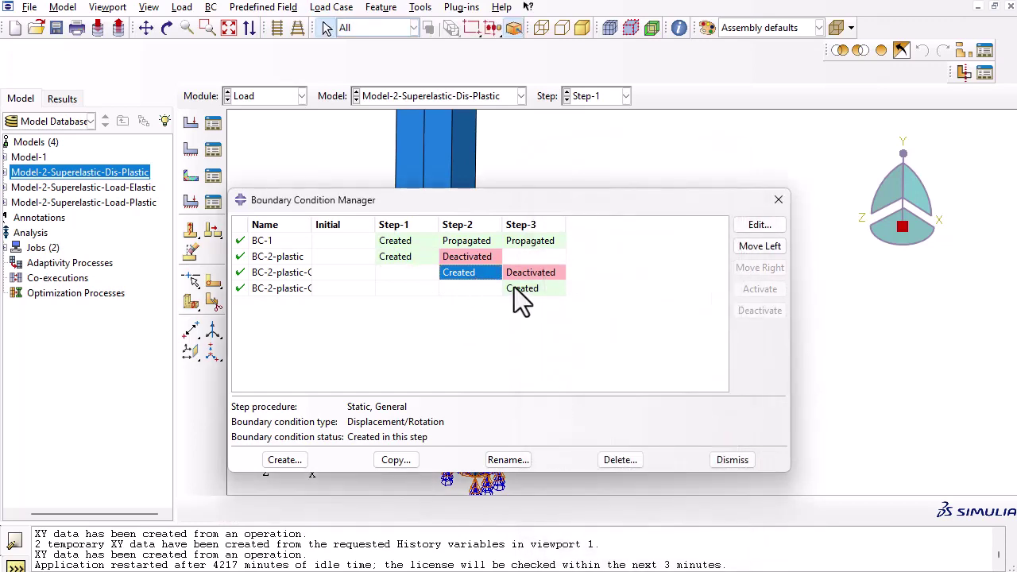
click(522, 288)
click(481, 261)
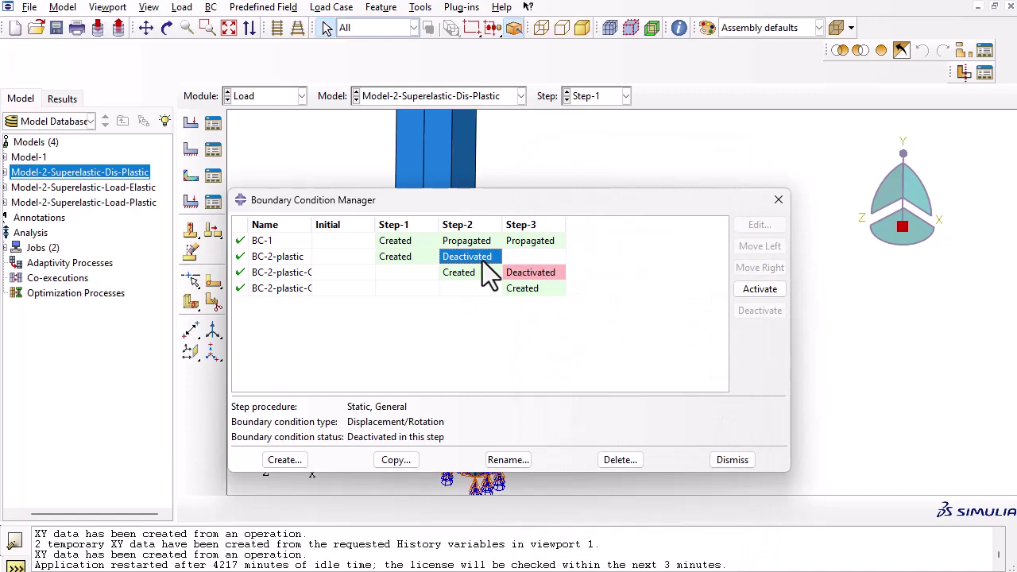
click(531, 274)
click(778, 199)
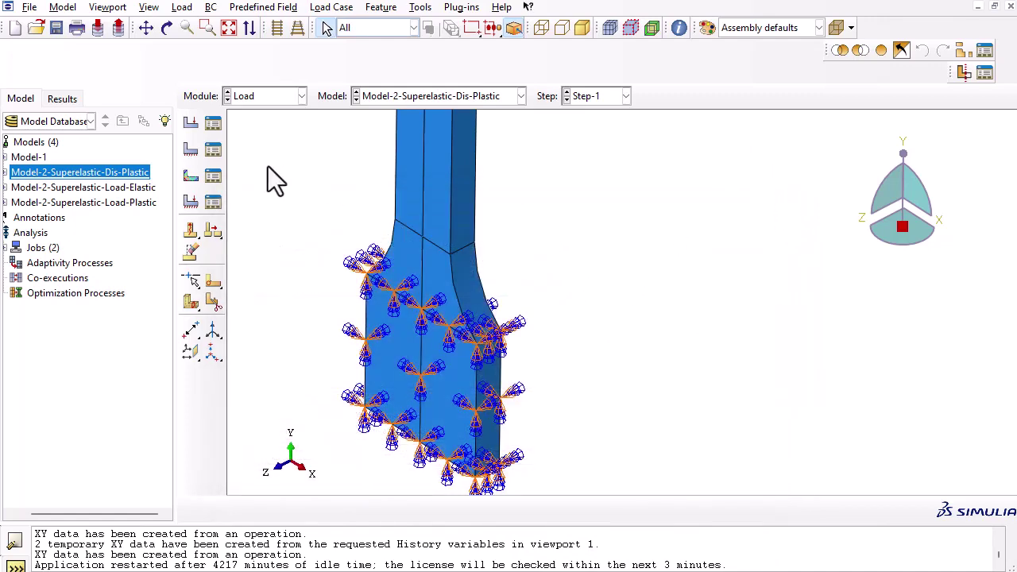
click(285, 100)
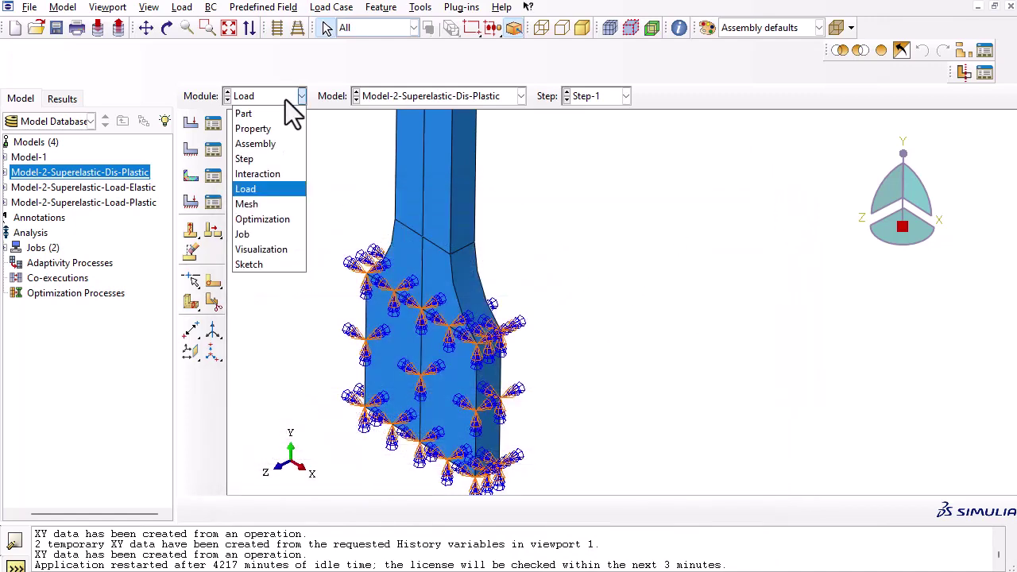
Step: Look over the Model-2-Superelastic-Load-Elastic and Load-Plastic model attributes
click(131, 192)
double_click(130, 192)
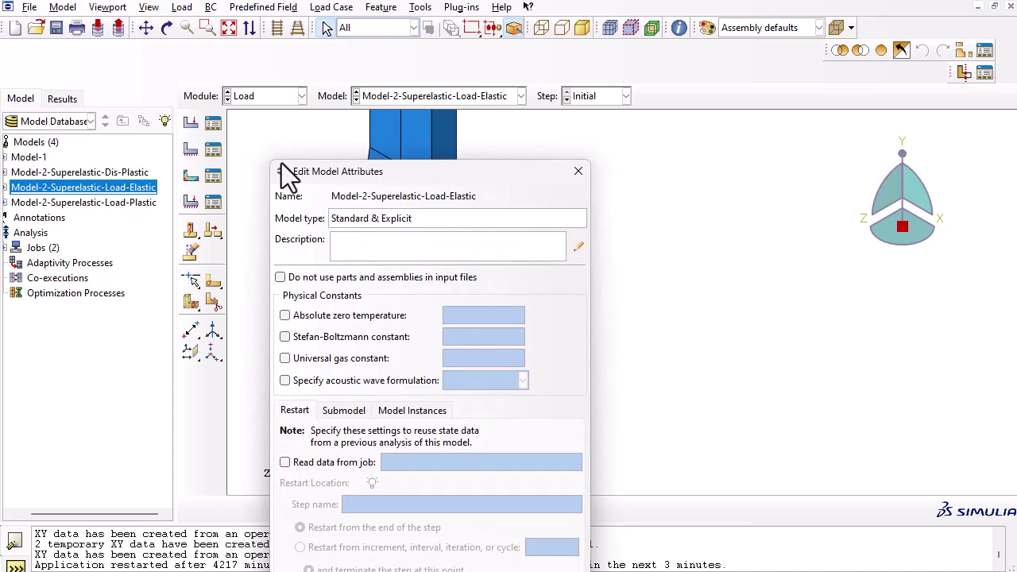
click(572, 173)
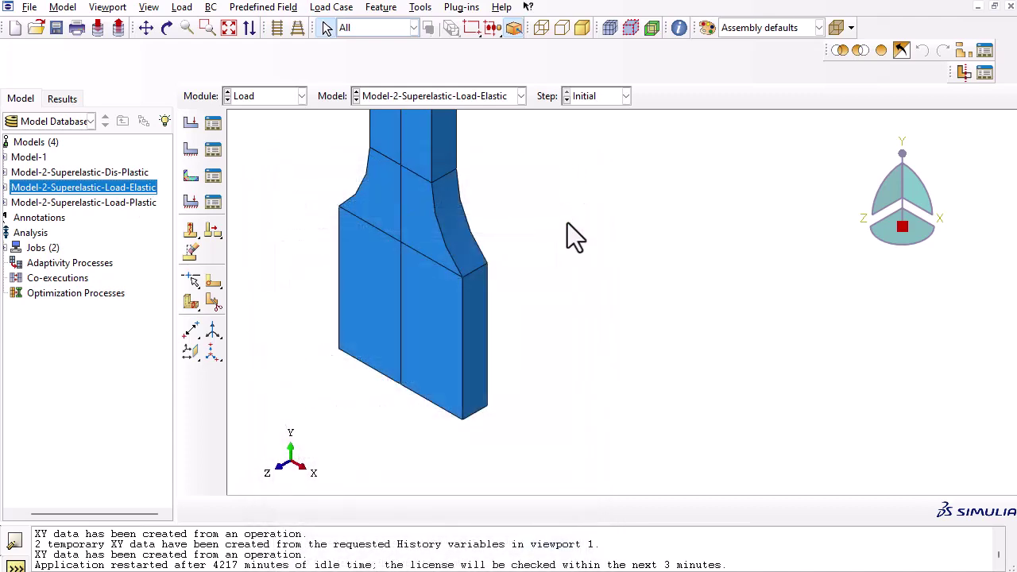
double_click(136, 205)
click(576, 173)
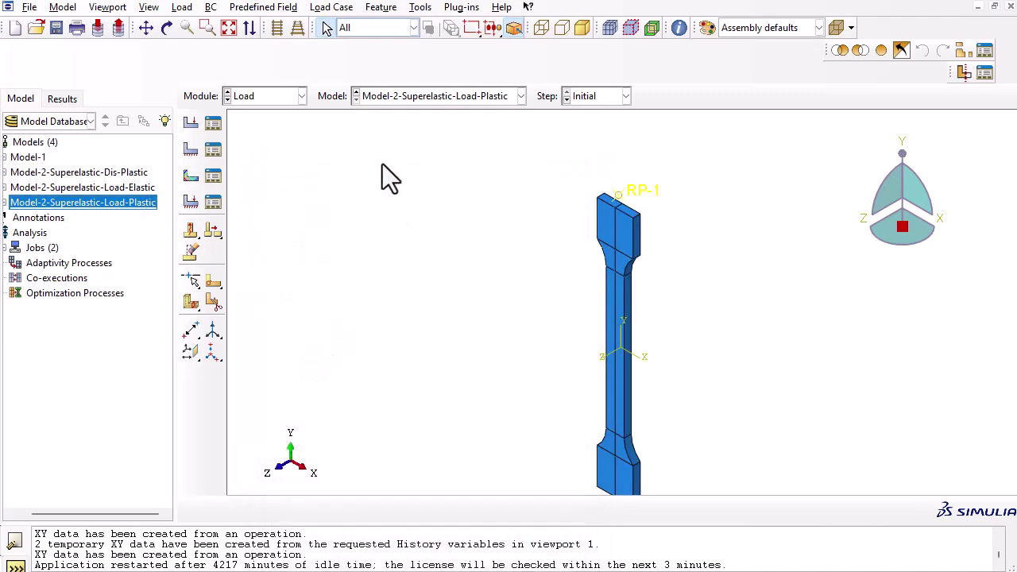
Step: Inspect the Load-Plastic specimen mesh in the Mesh module, zooming in and back out
click(288, 103)
click(274, 203)
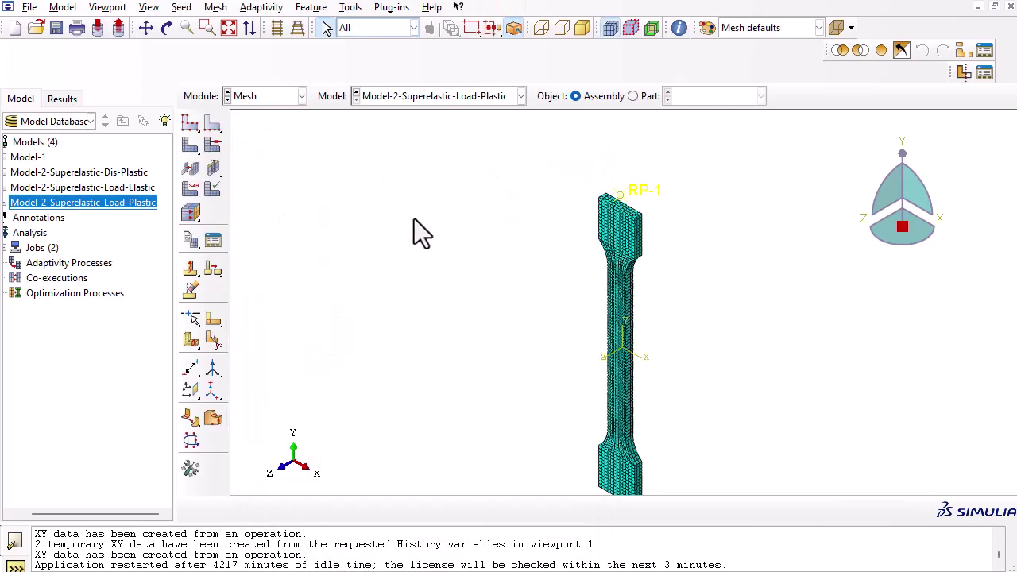
scroll(647, 369, up, 2)
scroll(640, 373, up, 2)
ctrl+alt+middle_drag(635, 377, 586, 302)
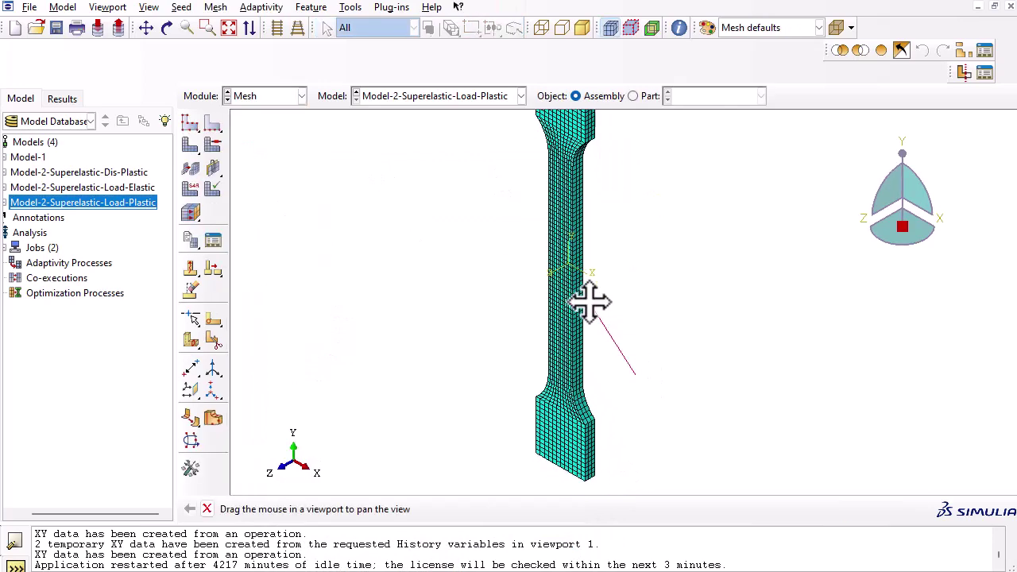
click(271, 96)
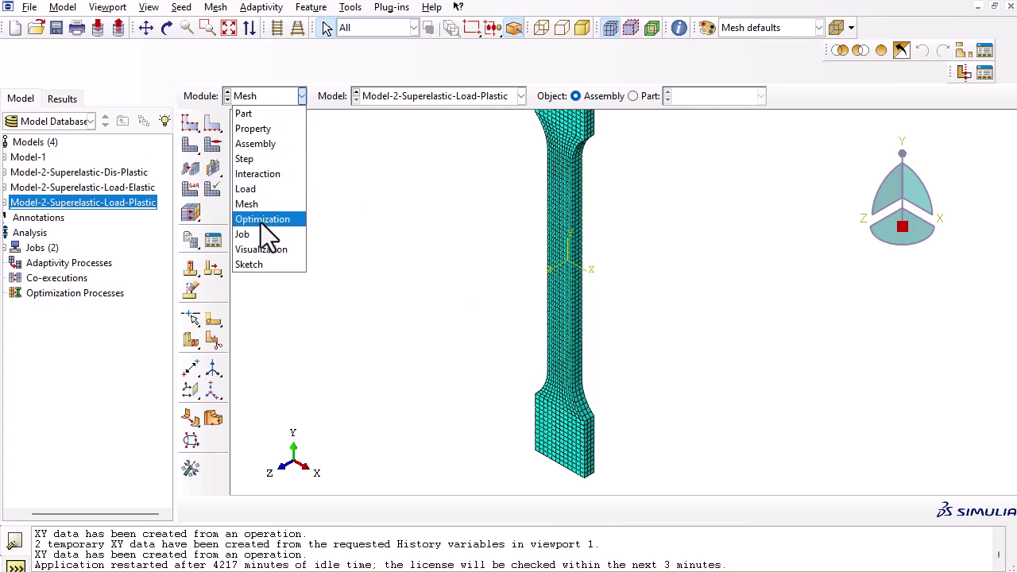
click(691, 314)
scroll(665, 269, down, 2)
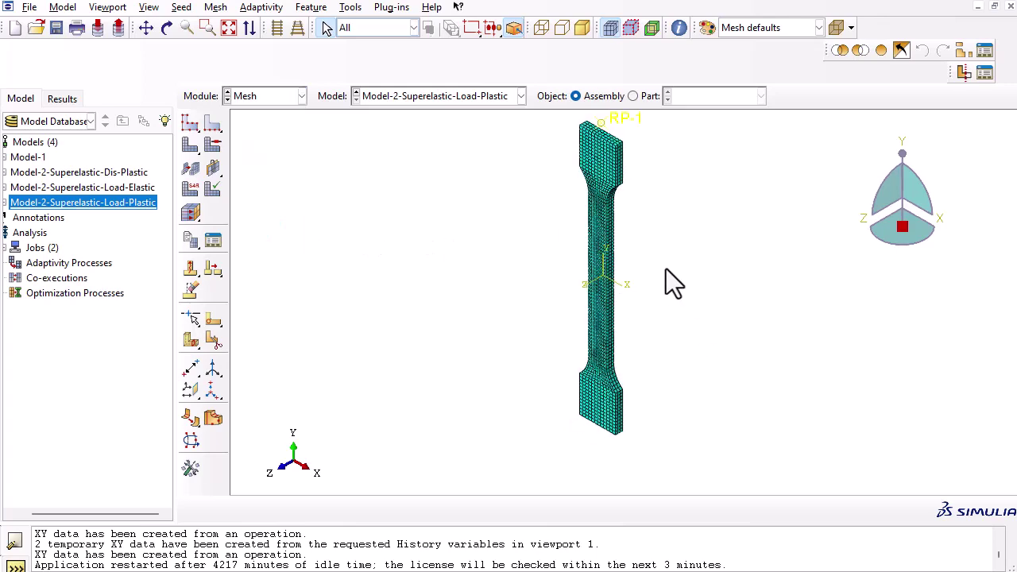
scroll(666, 255, down, 2)
ctrl+alt+middle_drag(666, 256, 603, 268)
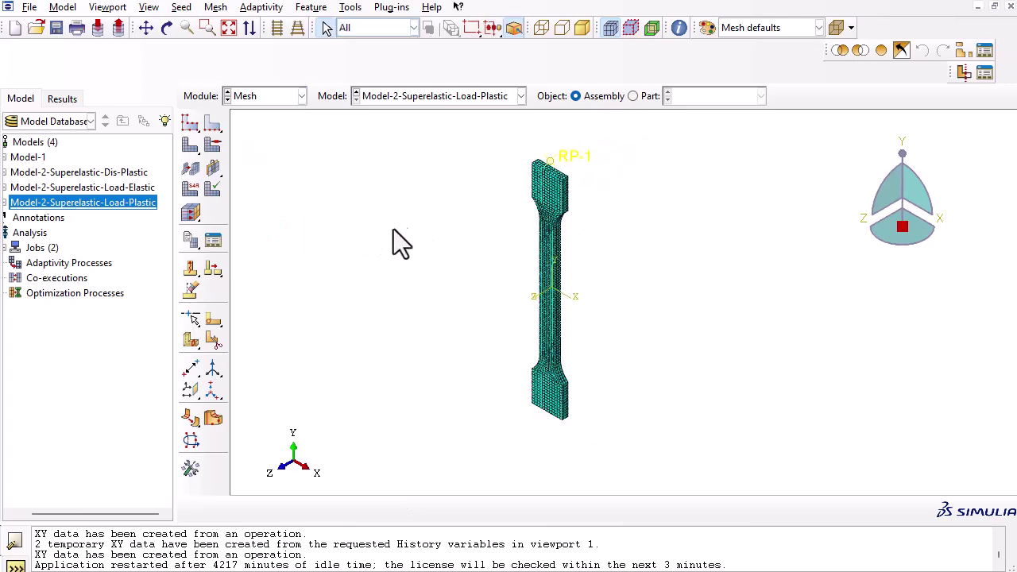
click(301, 96)
Step: Open Job-1's results for visualization from the Job Manager
click(269, 237)
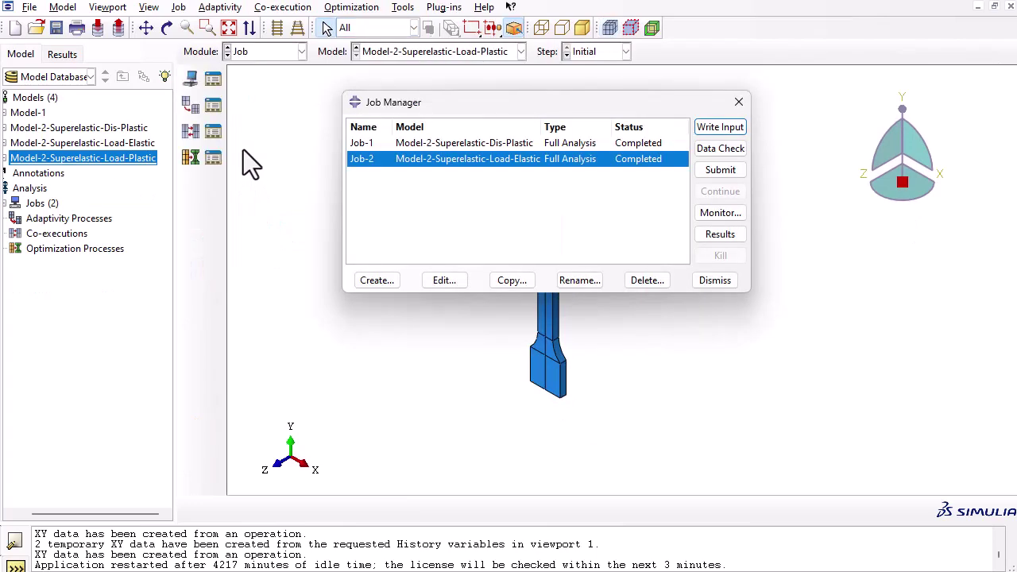
click(658, 144)
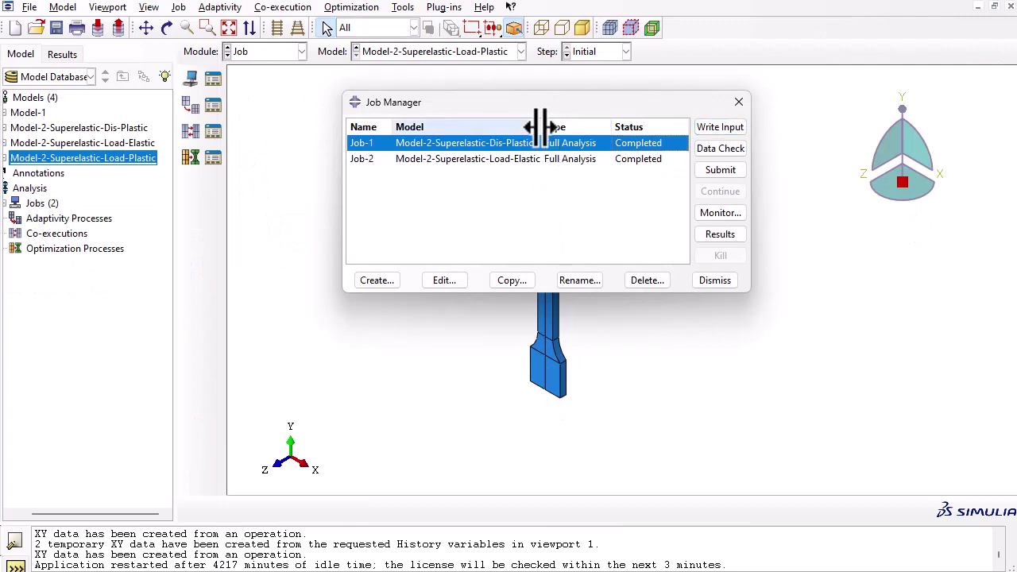
drag(540, 127, 639, 127)
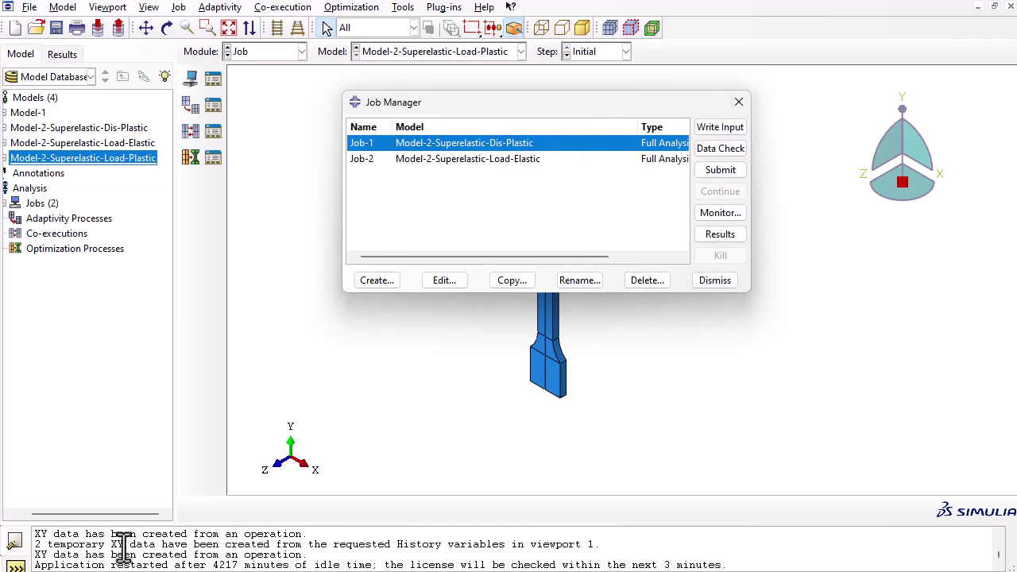
click(388, 435)
click(719, 234)
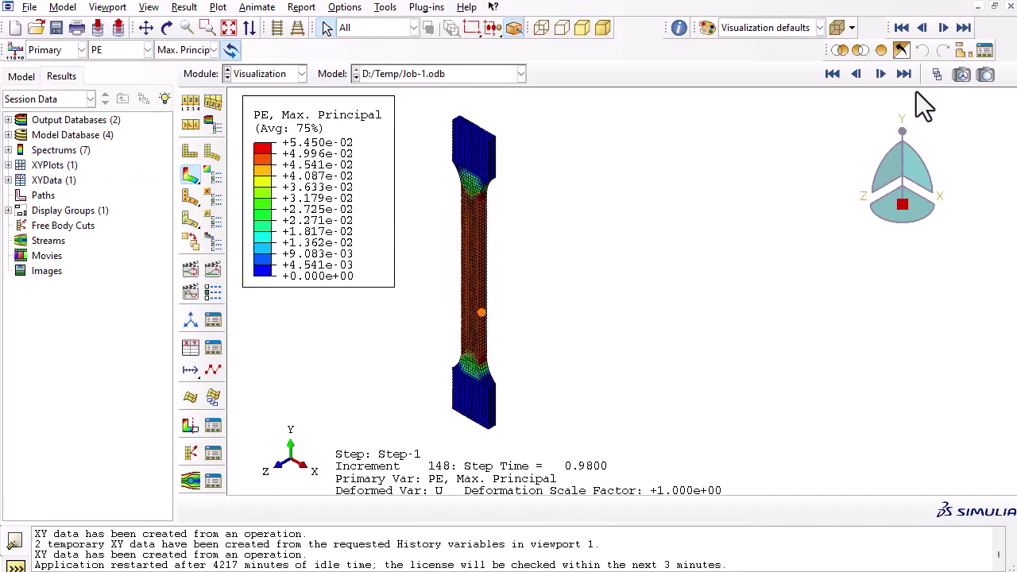
Step: Animate the Job-1 results through time, then switch the contours to Mises stress
click(937, 74)
click(217, 273)
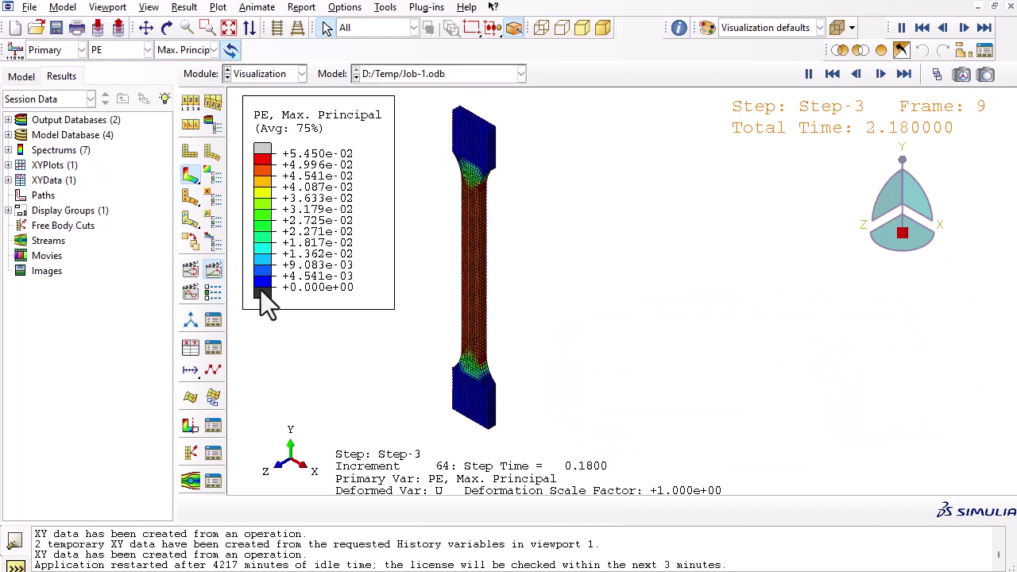
click(213, 271)
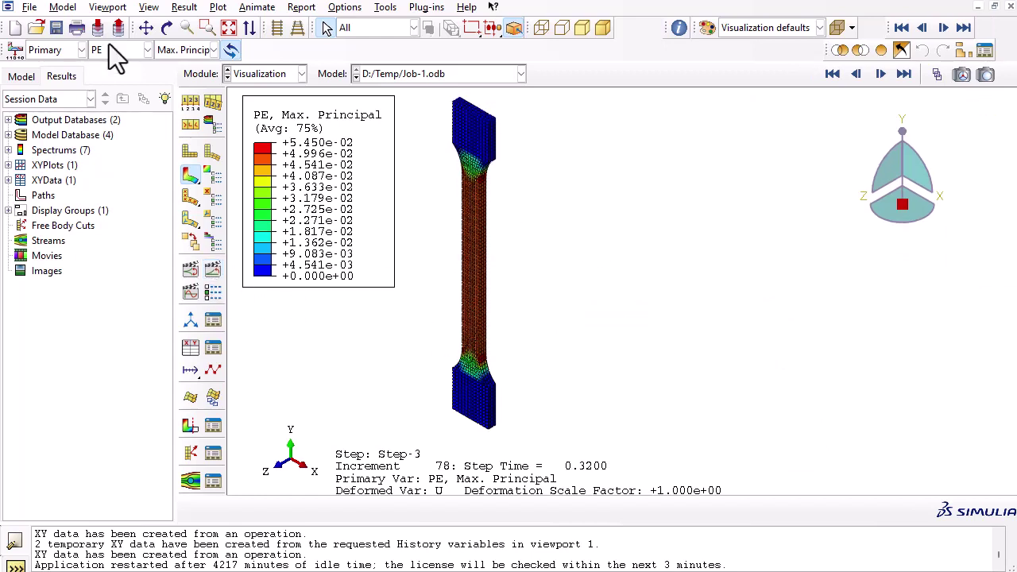
click(185, 7)
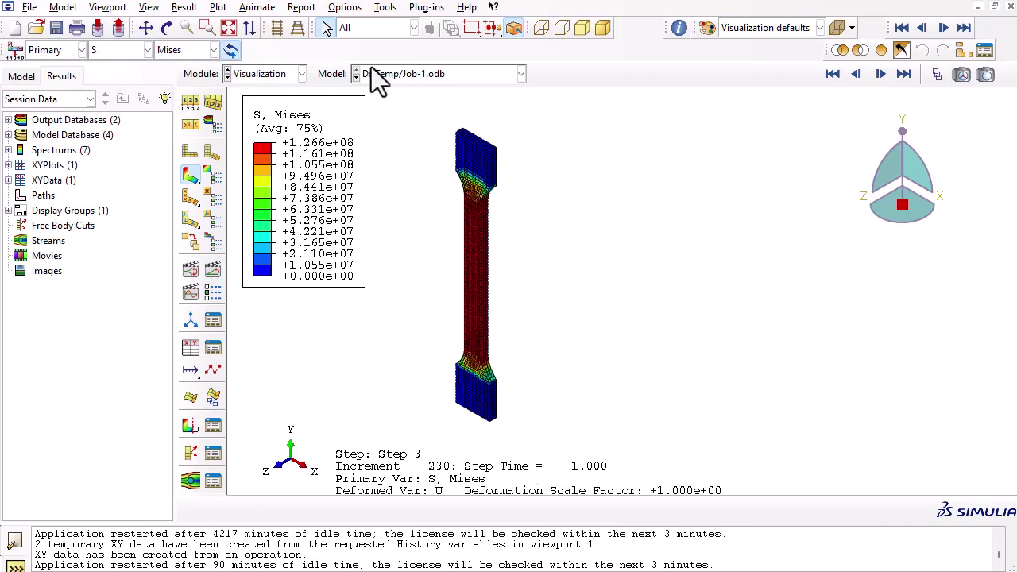
Step: Plot element 3292's LE22 strain and S22 stress histories from Job-1
click(185, 8)
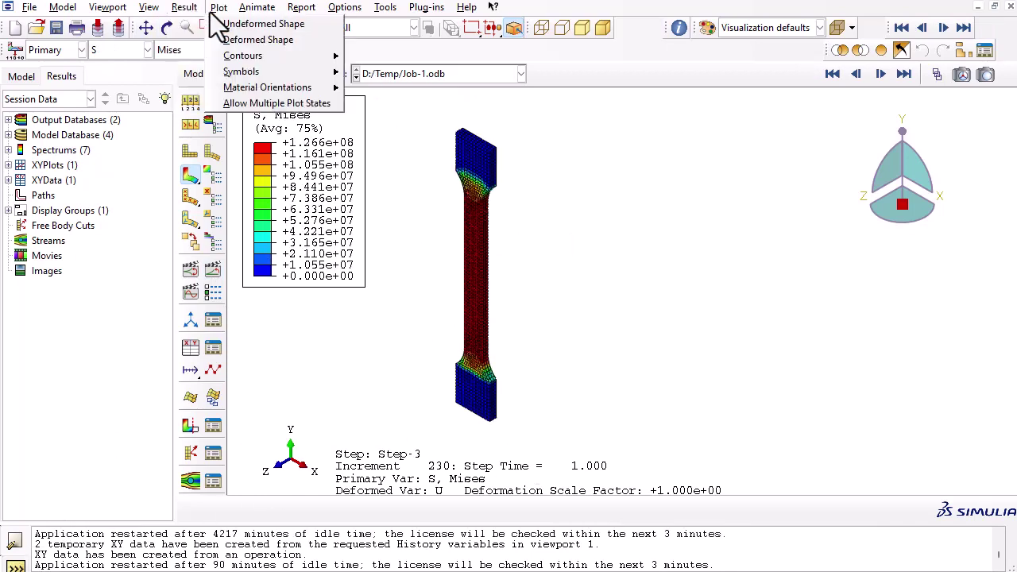
click(214, 87)
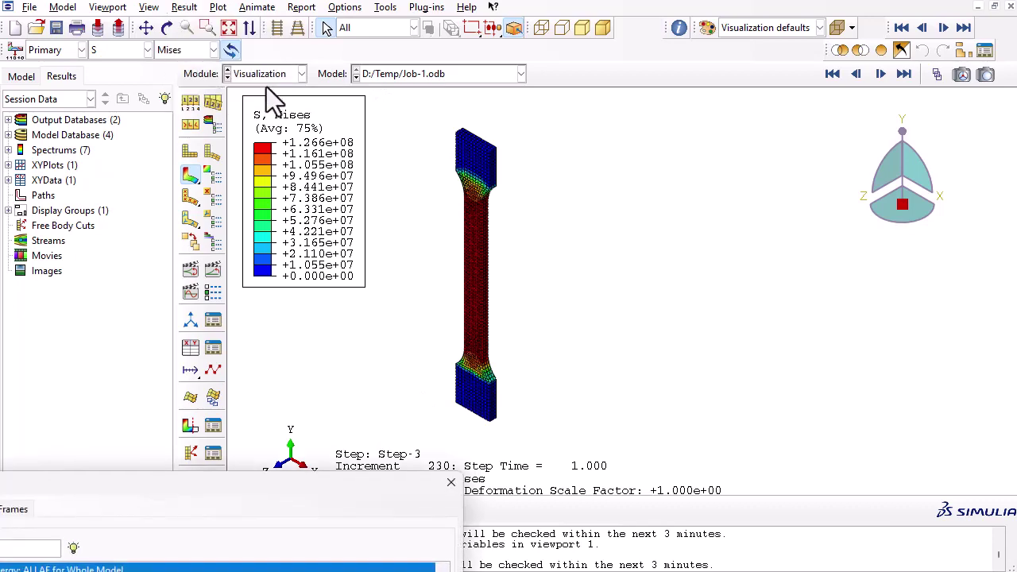
mouse_move(351, 495)
mouse_down()
mouse_move(512, 218)
mouse_move(500, 106)
mouse_up()
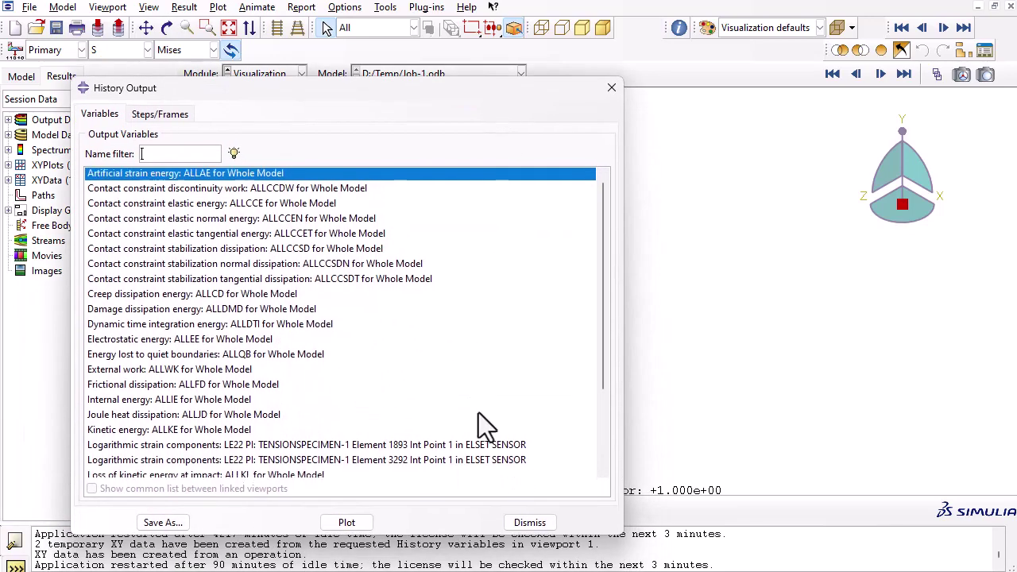
scroll(444, 382, down, 3)
click(423, 350)
ctrl+click(413, 439)
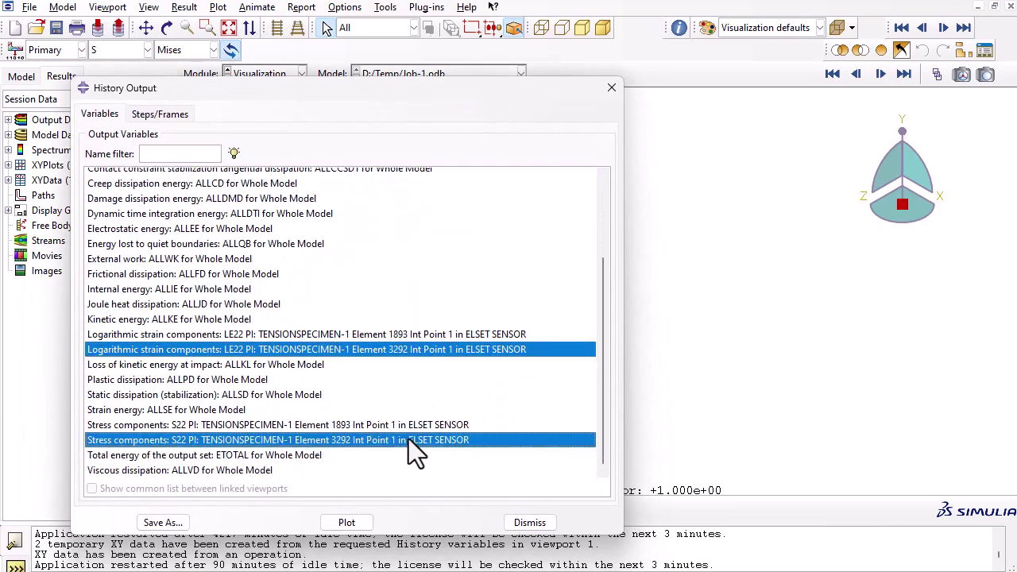
click(358, 523)
click(611, 87)
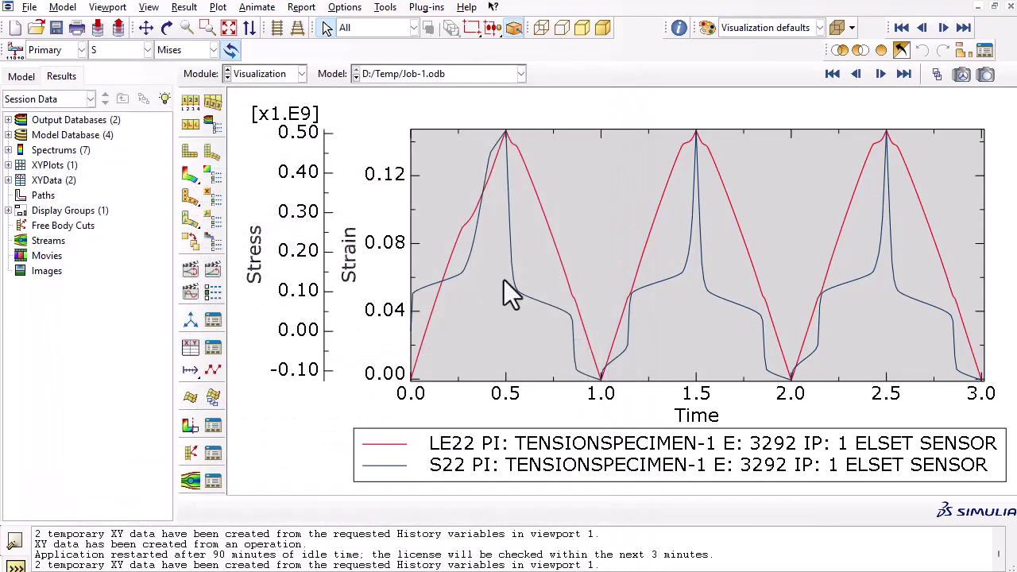
Step: Plot combine(_temp_1, _temp_2) as the stress–strain hysteresis curve
click(191, 348)
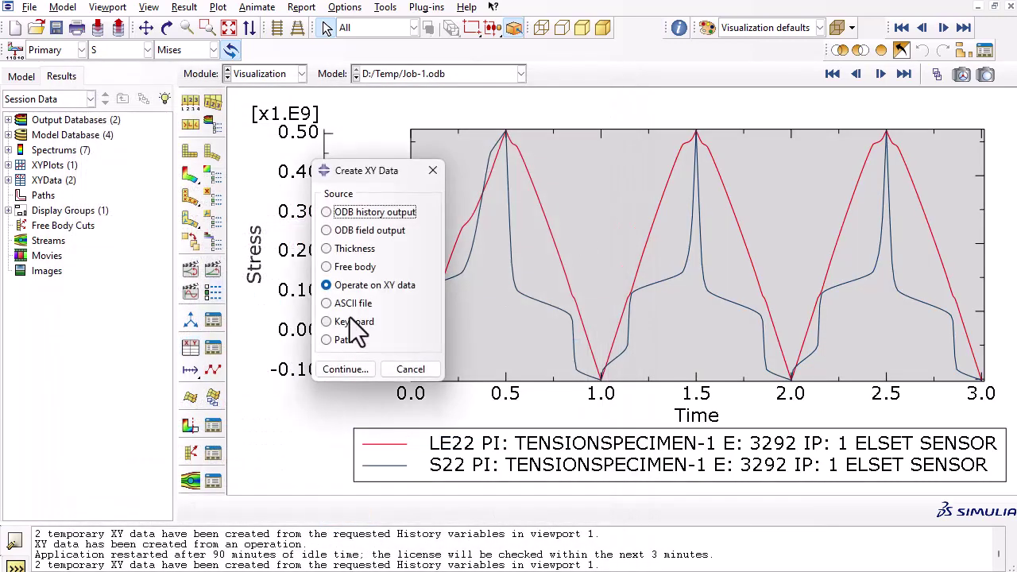
click(346, 369)
scroll(463, 420, down, 2)
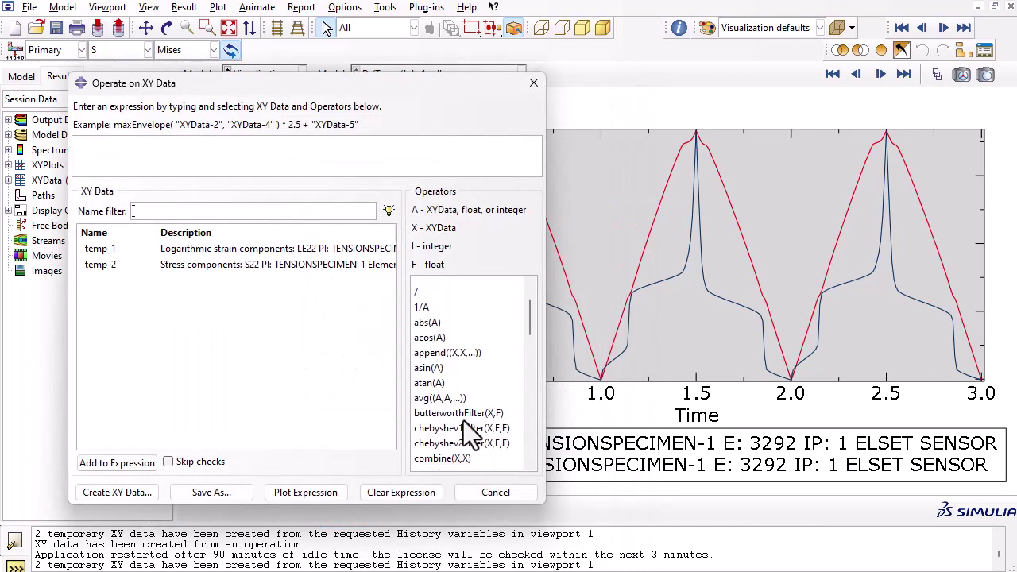
scroll(463, 421, down, 1)
click(463, 420)
click(210, 249)
double_click(210, 250)
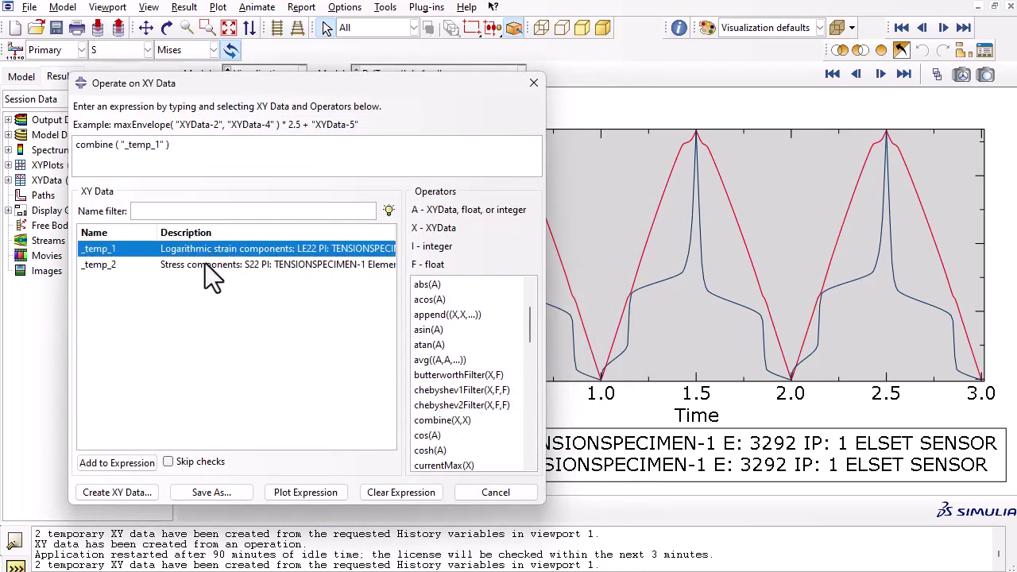
double_click(205, 264)
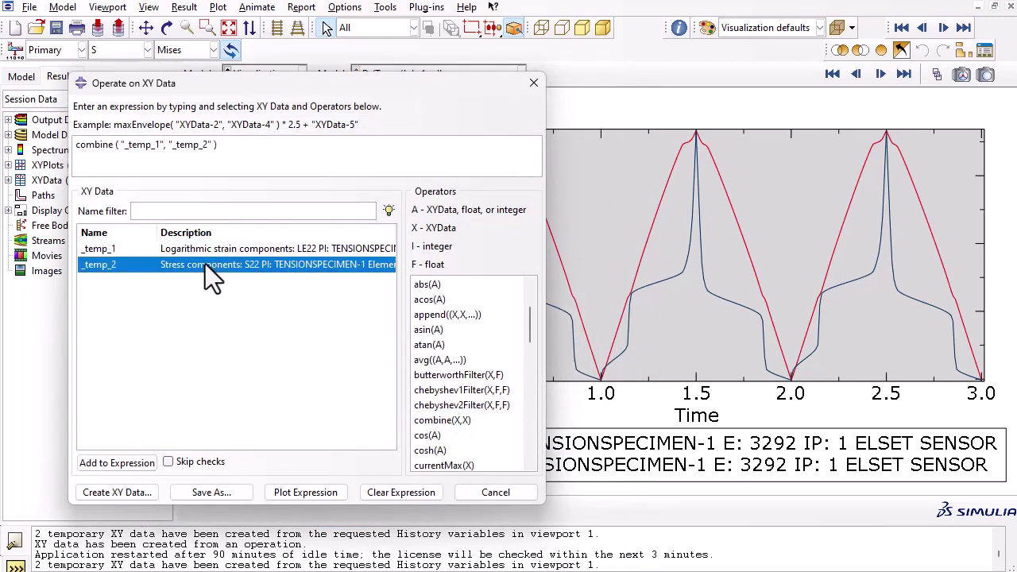
click(304, 491)
click(533, 83)
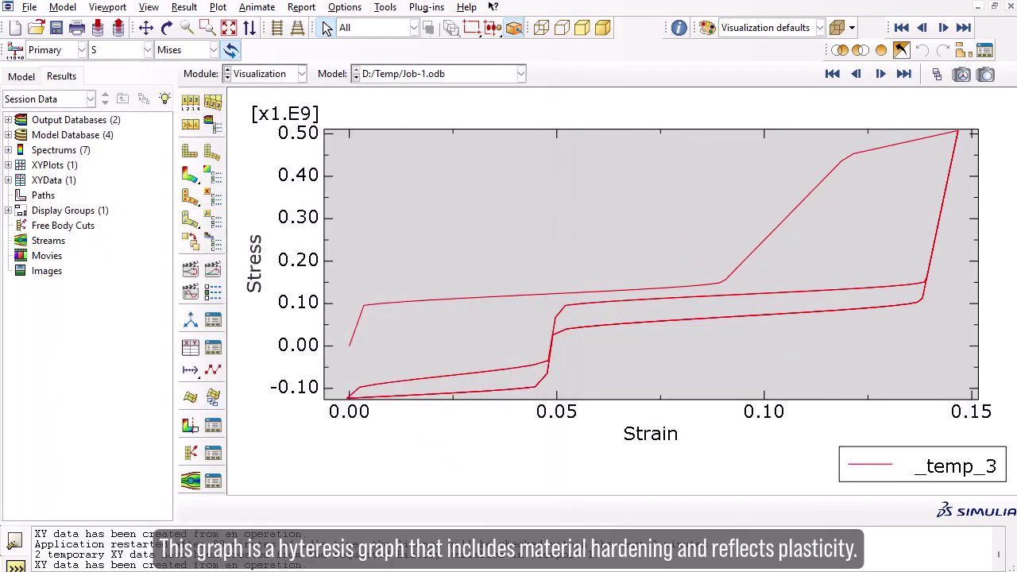
Step: Tile a second viewport side by side and show centred Mises contours in the left one
click(111, 7)
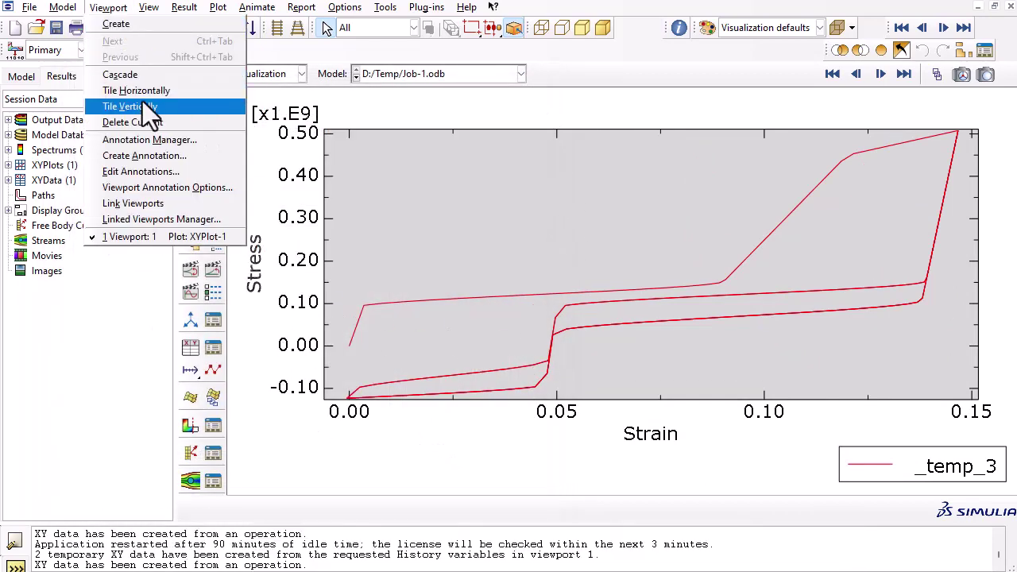
click(142, 101)
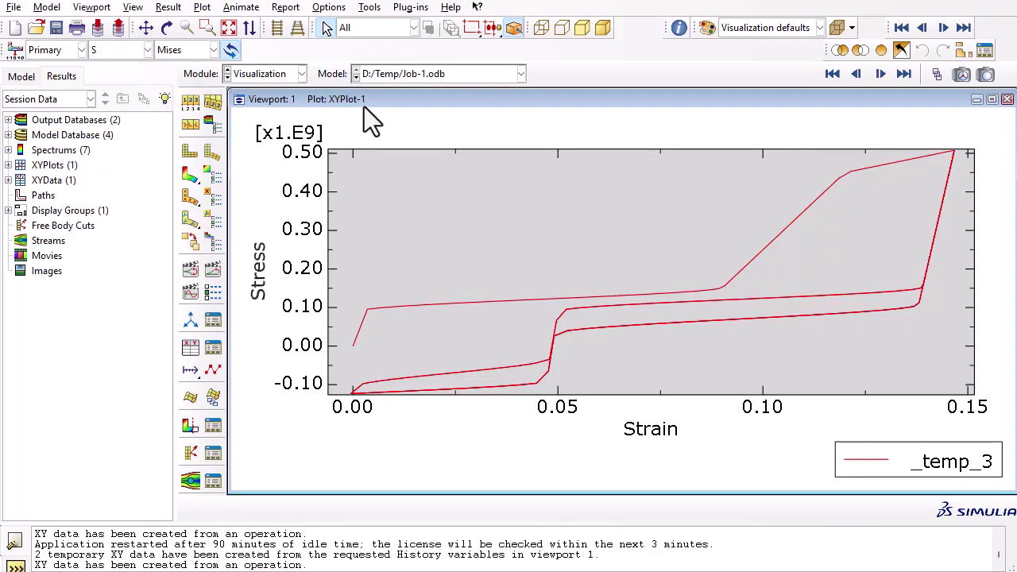
click(135, 8)
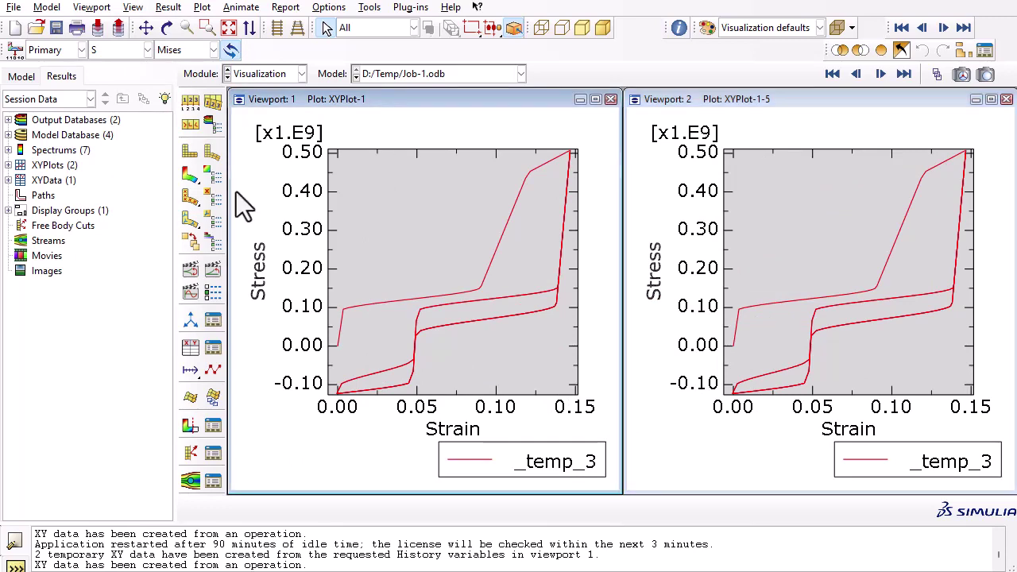
click(193, 181)
scroll(384, 295, up, 1)
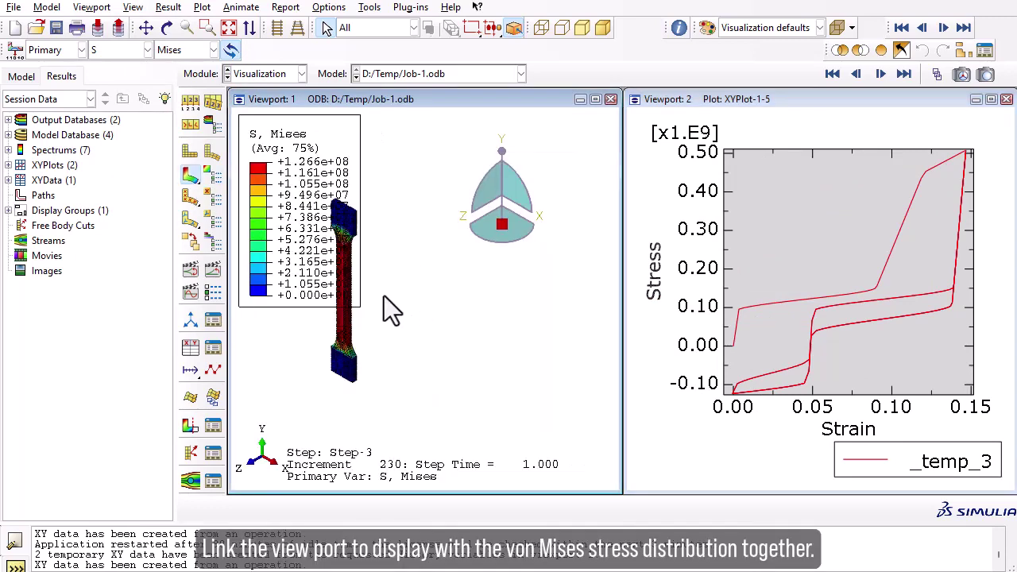
scroll(348, 302, up, 1)
scroll(349, 302, up, 1)
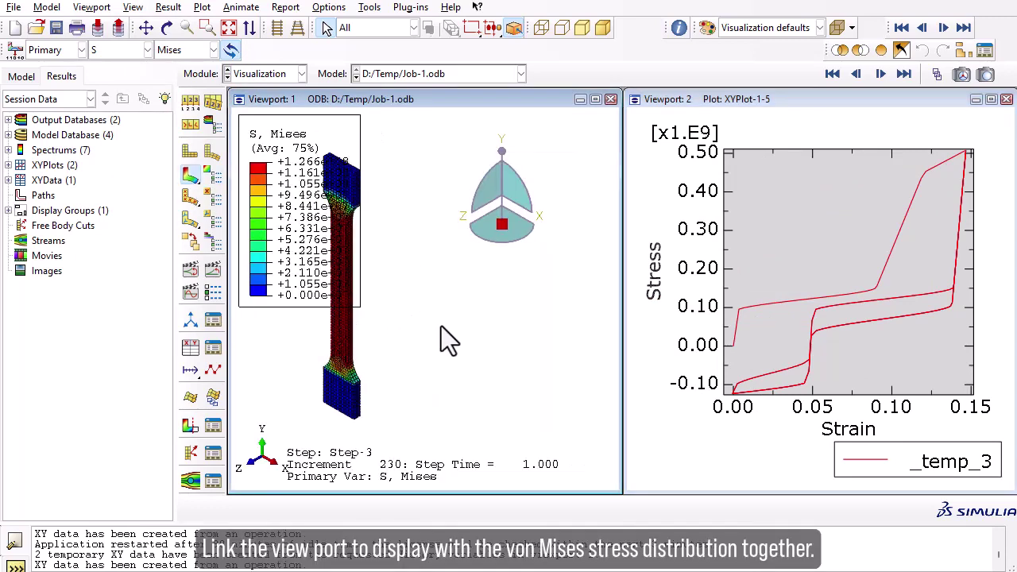
ctrl+alt+middle_drag(449, 340, 532, 327)
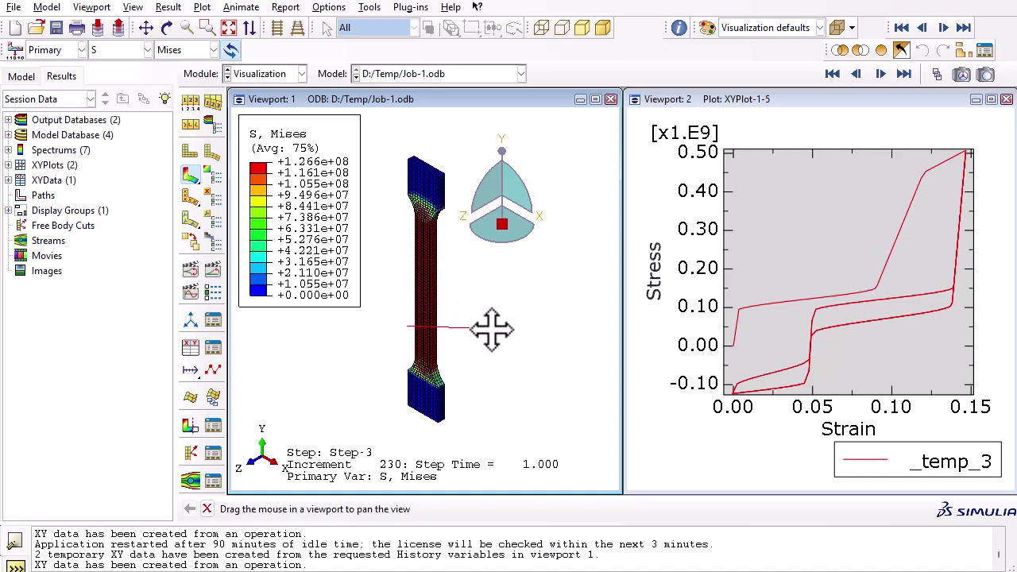
Step: Make the XY plot viewport current and link the two viewports
click(776, 101)
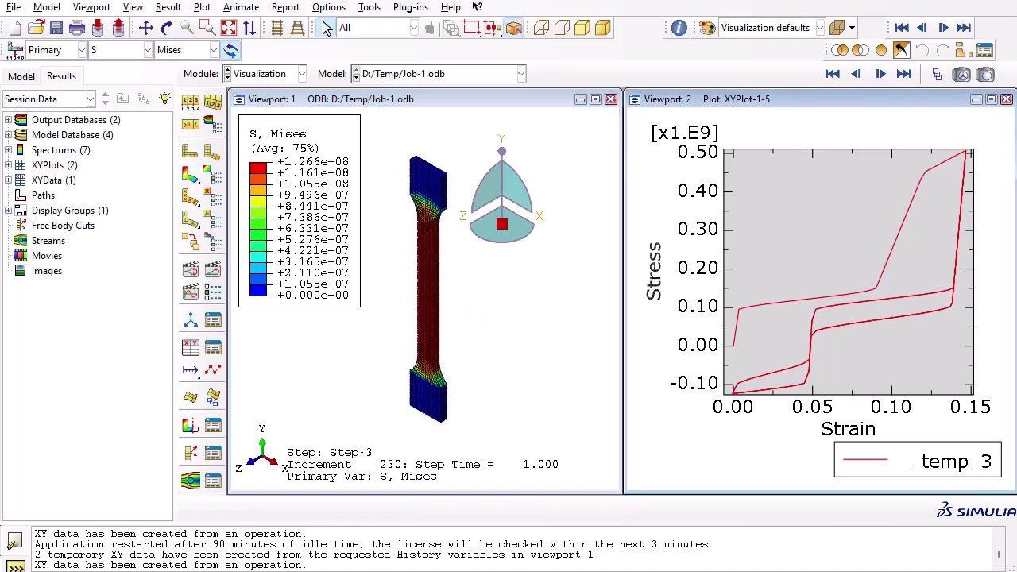
click(720, 111)
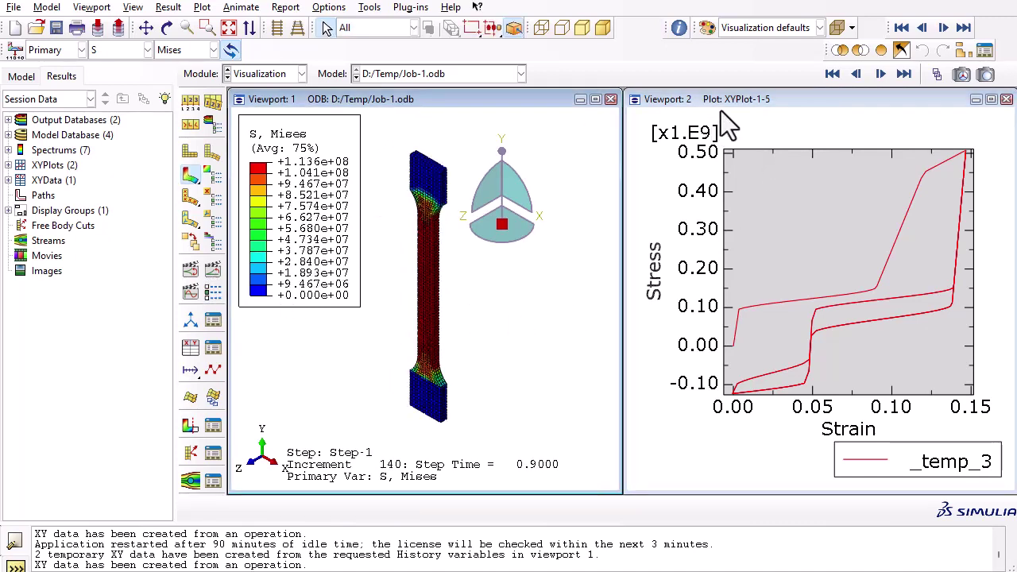
click(547, 105)
click(92, 7)
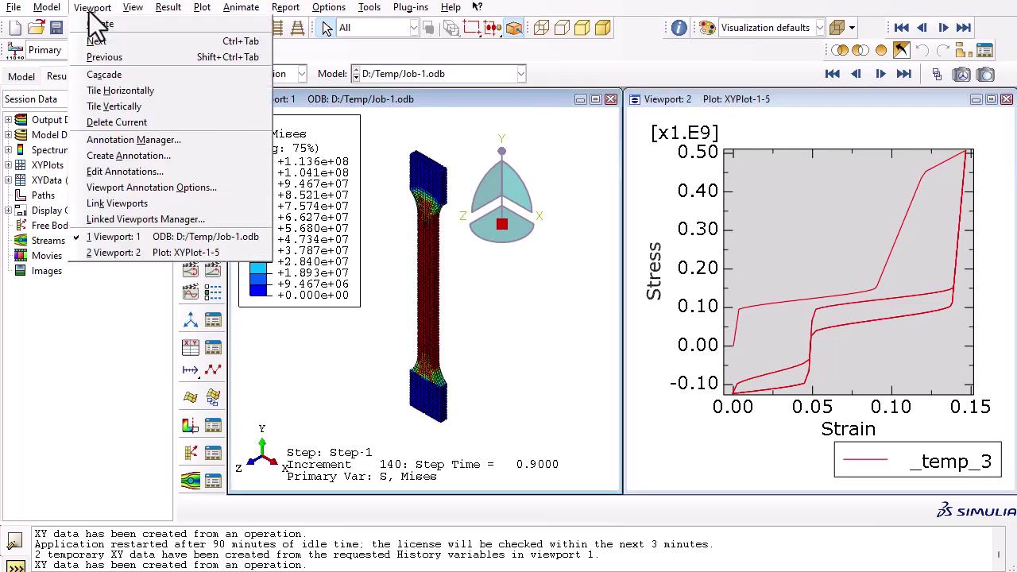
click(119, 203)
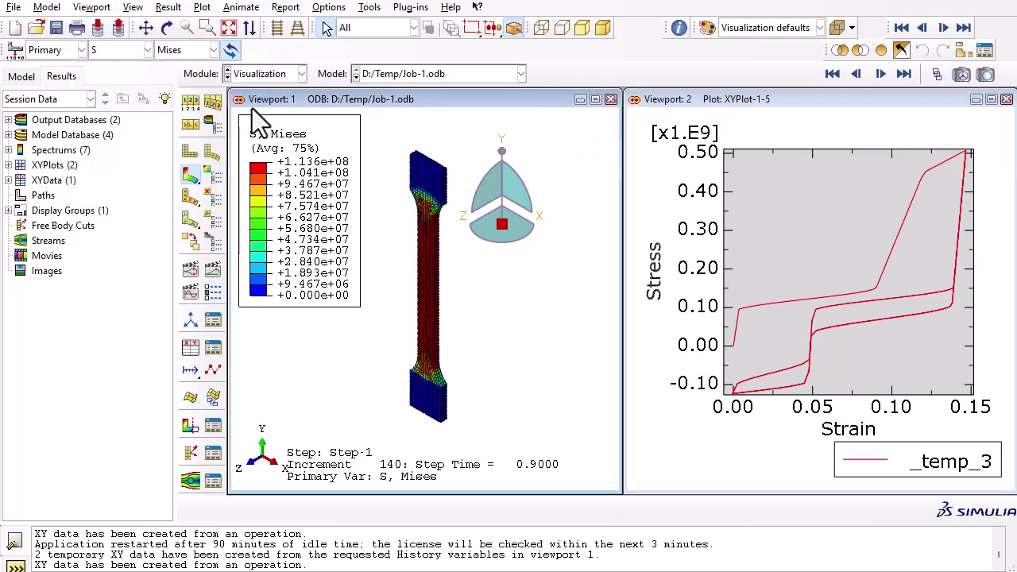
Step: Animate both viewports through time, then switch to Job-2.odb and plot its Mises contours centred
click(222, 275)
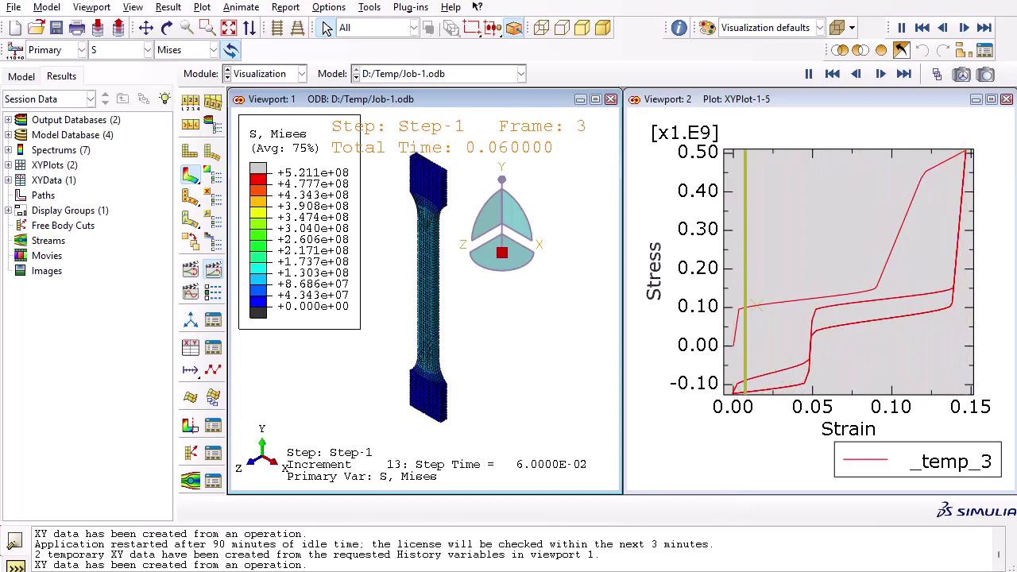
click(213, 269)
click(425, 74)
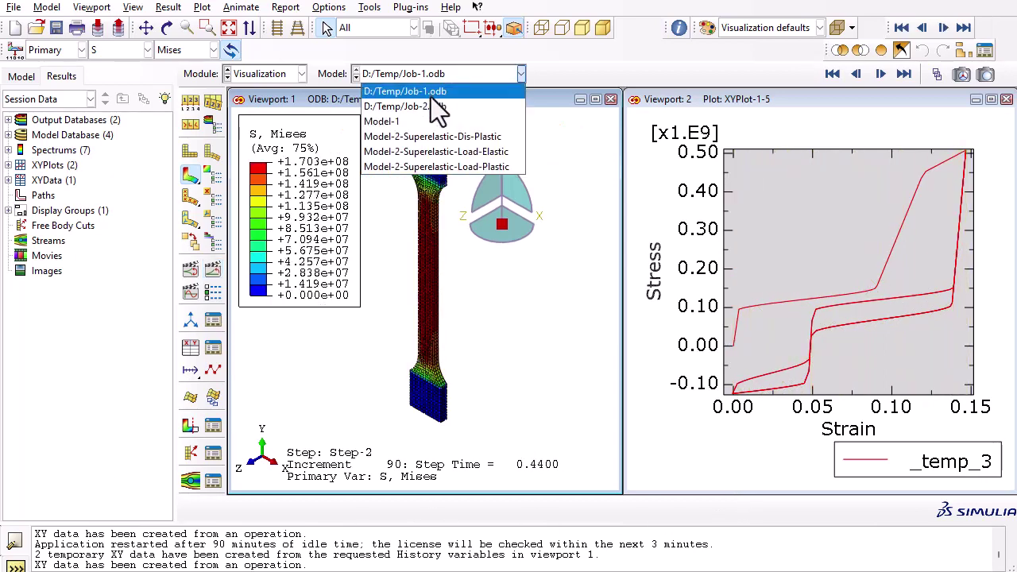
click(501, 88)
click(191, 177)
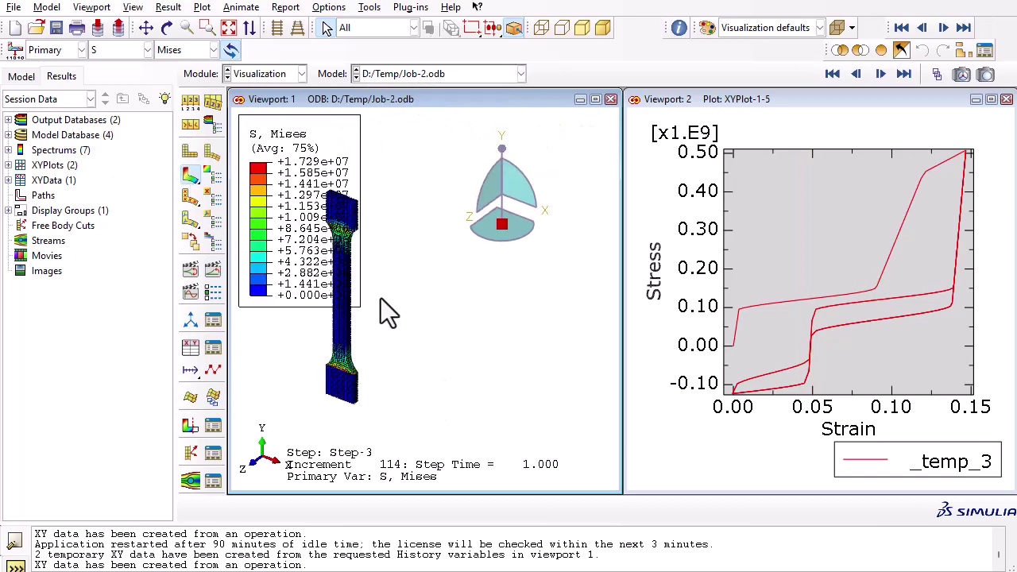
ctrl+alt+middle_drag(371, 296, 451, 289)
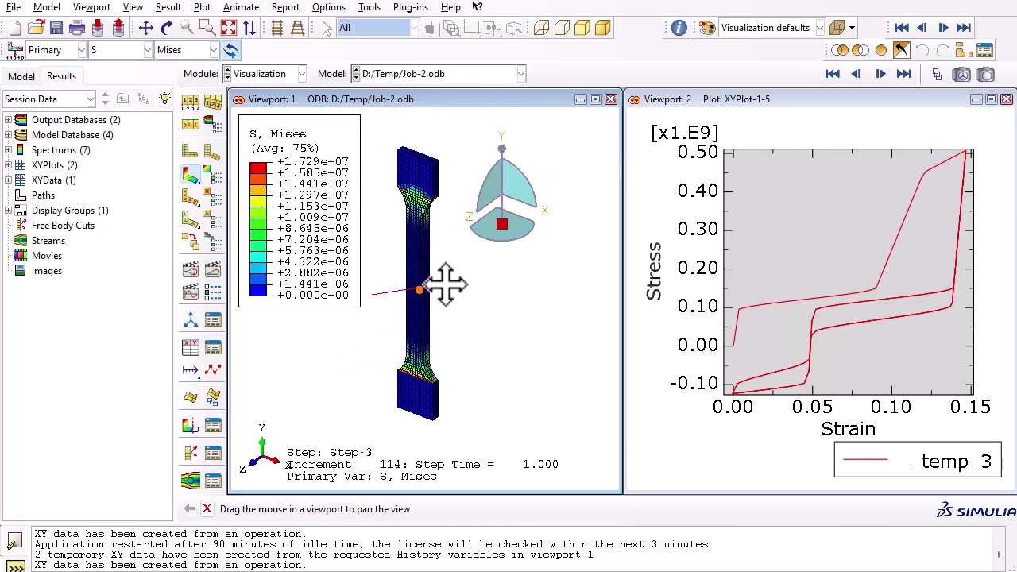